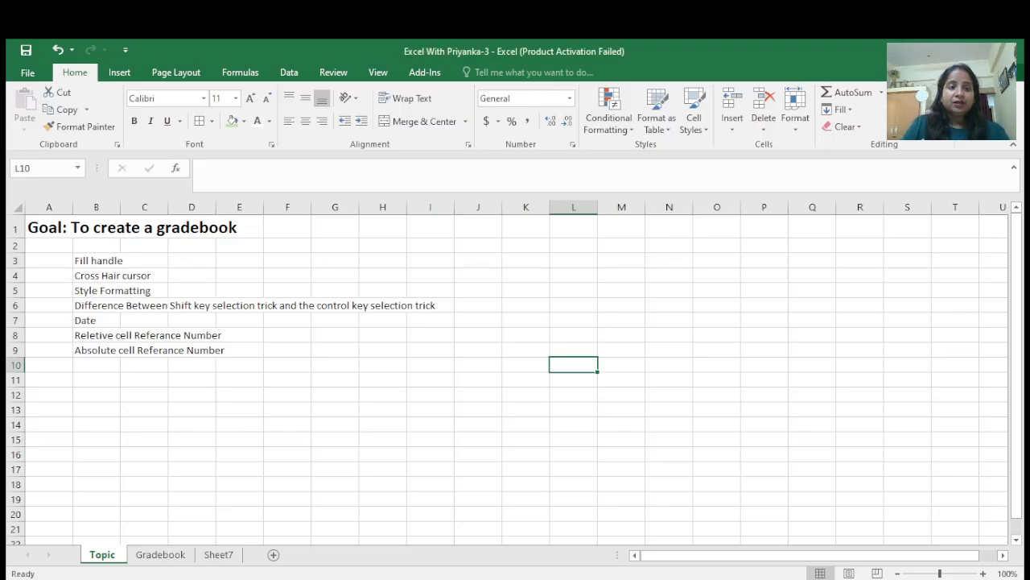
# Add a new worksheet directly after the Gradebook sheet and enter the header "Name" in cell B7.
pyautogui.click(159, 555)
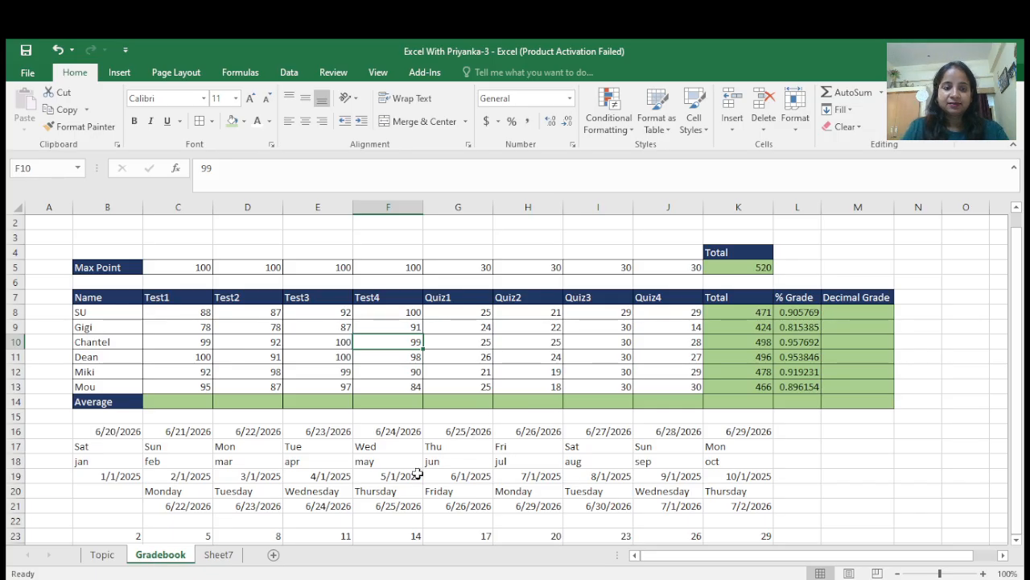
pyautogui.click(274, 555)
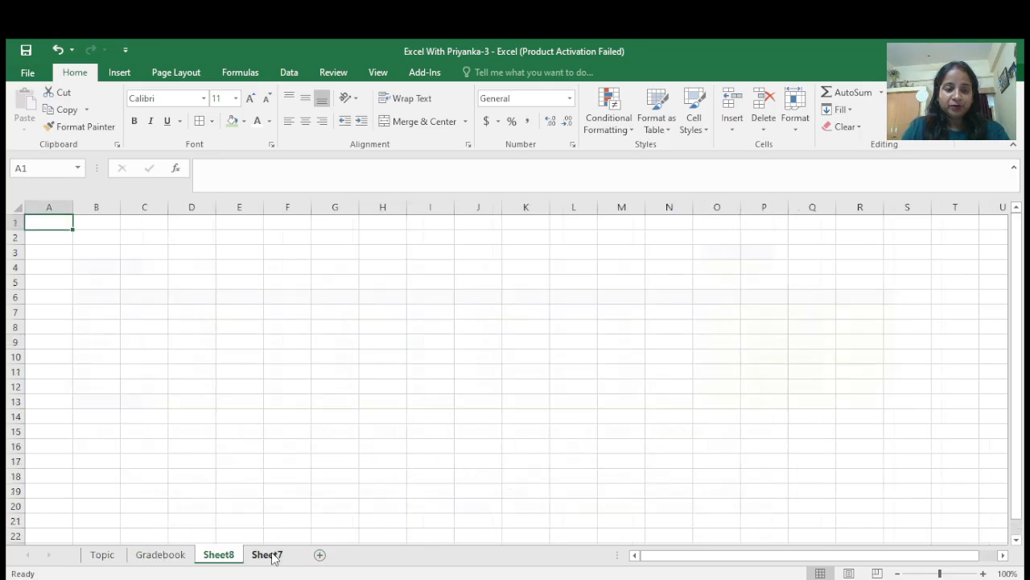
pyautogui.click(46, 314)
pyautogui.click(104, 314)
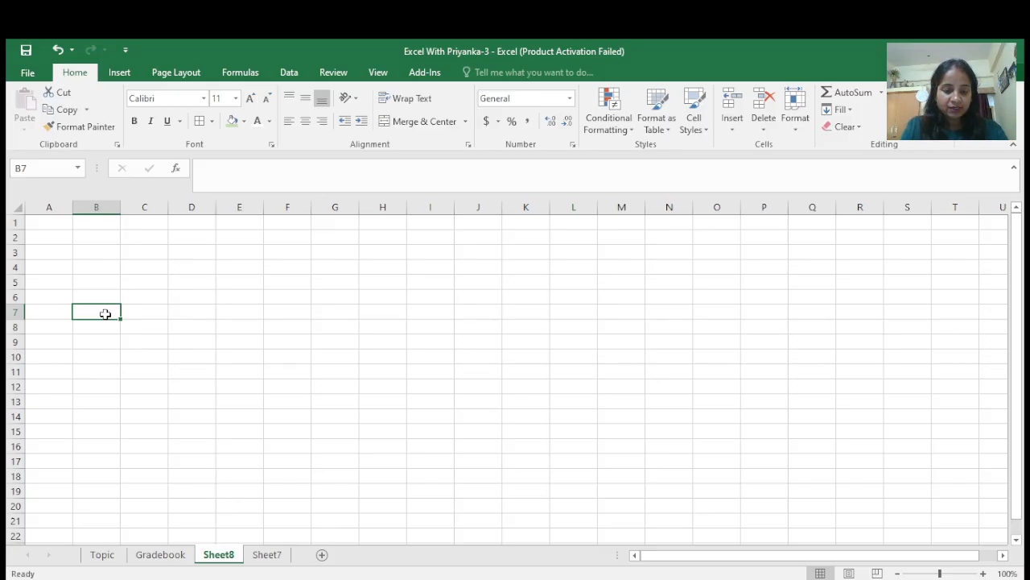
pyautogui.write('Name')
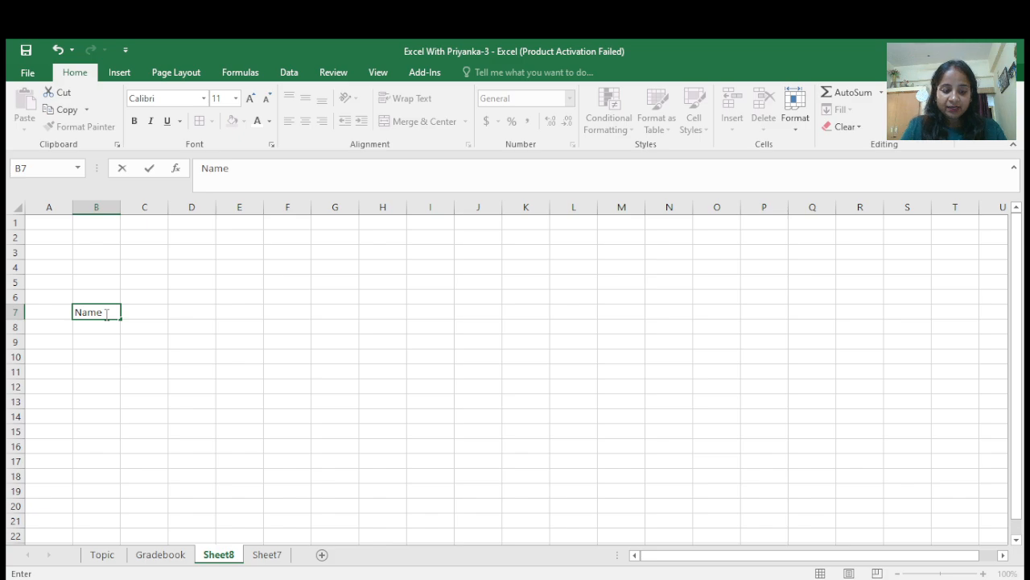
pyautogui.hotkey('ctrl', 'Return')
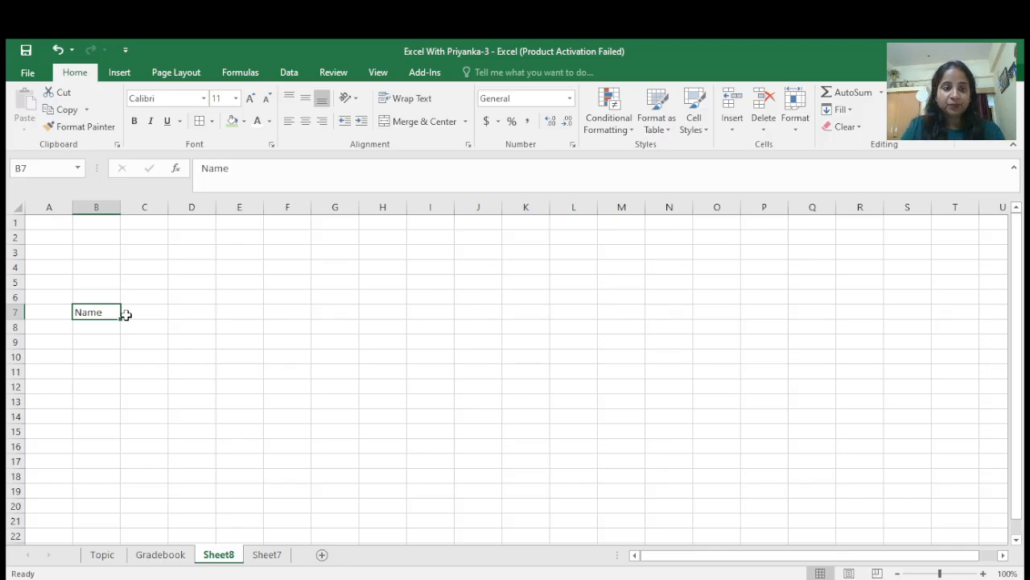
# Enter "Test 1" in C7 and extend the series across row 7 through Test 4 in F7.
pyautogui.click(138, 315)
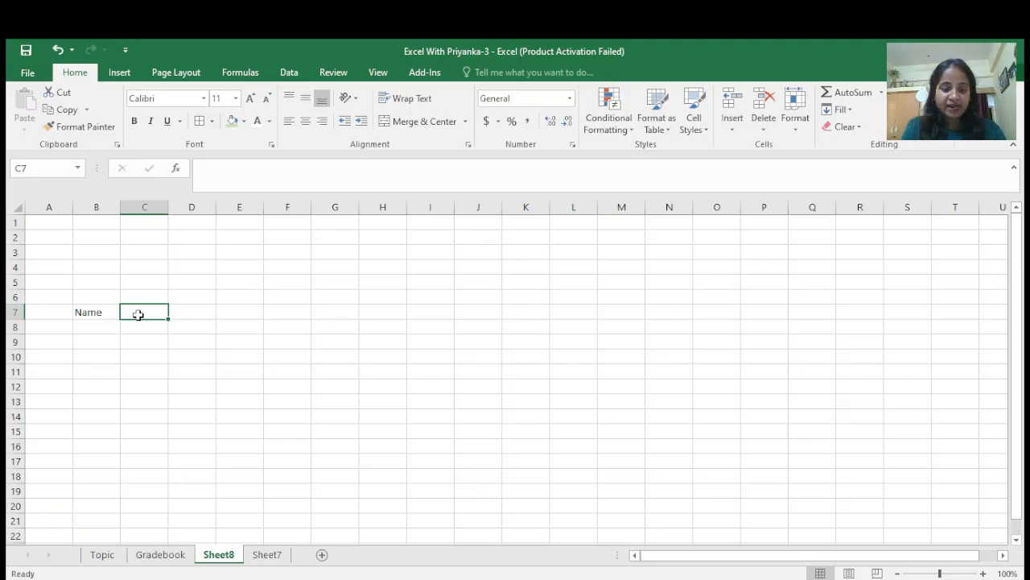
pyautogui.write('Test')
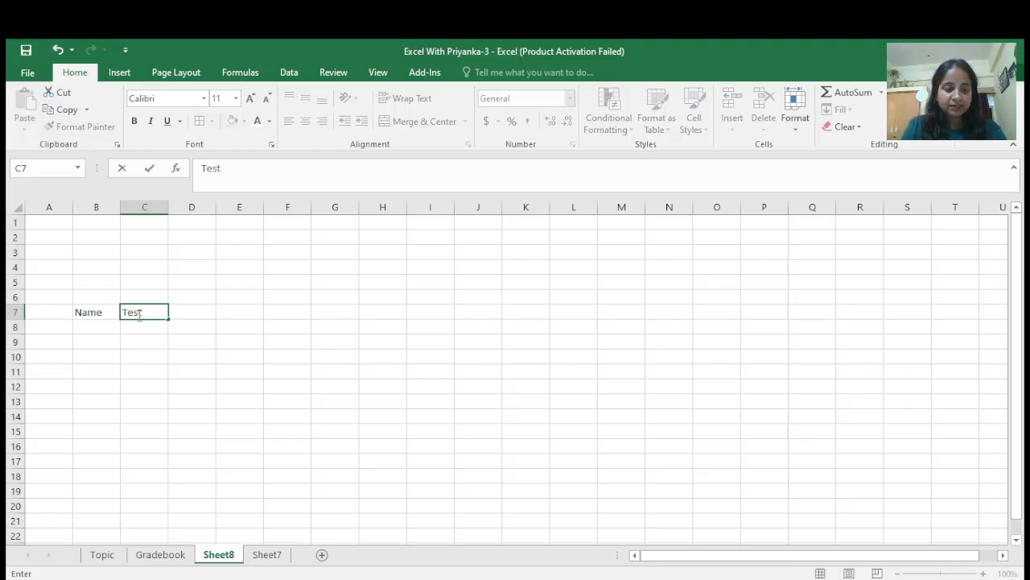
pyautogui.write('1')
pyautogui.press('BackSpace')
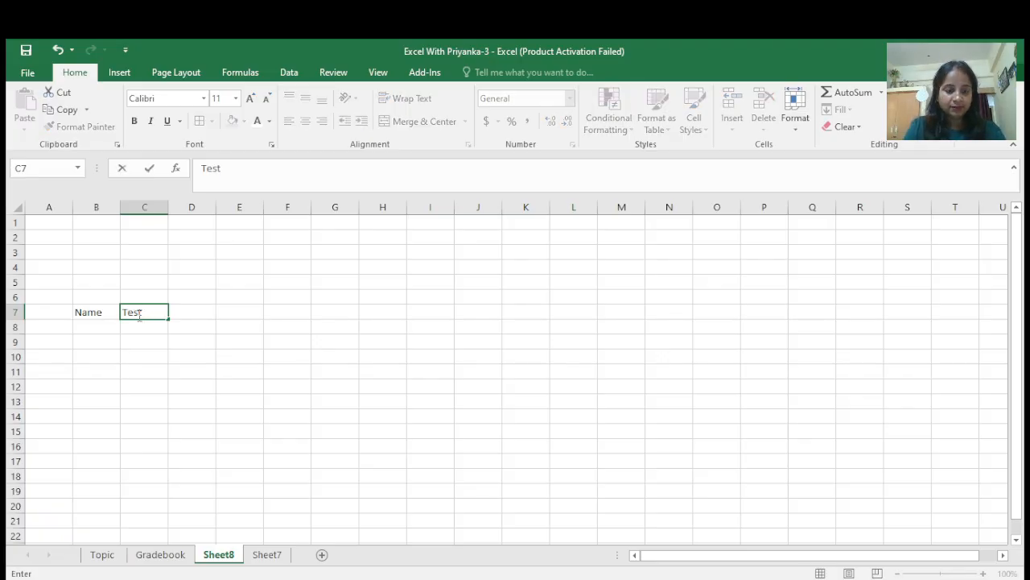
pyautogui.write('1')
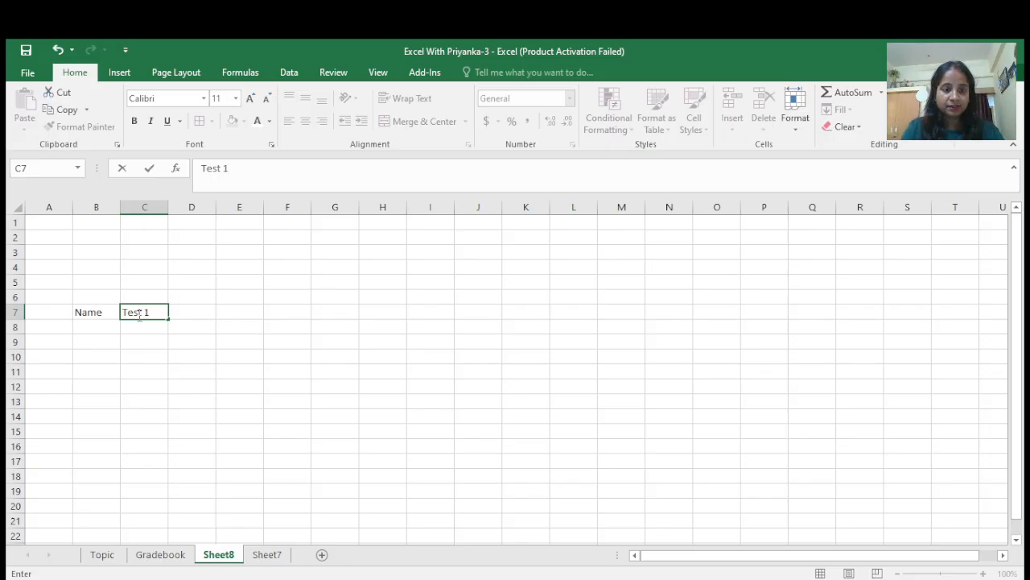
pyautogui.hotkey('ctrl', 'Return')
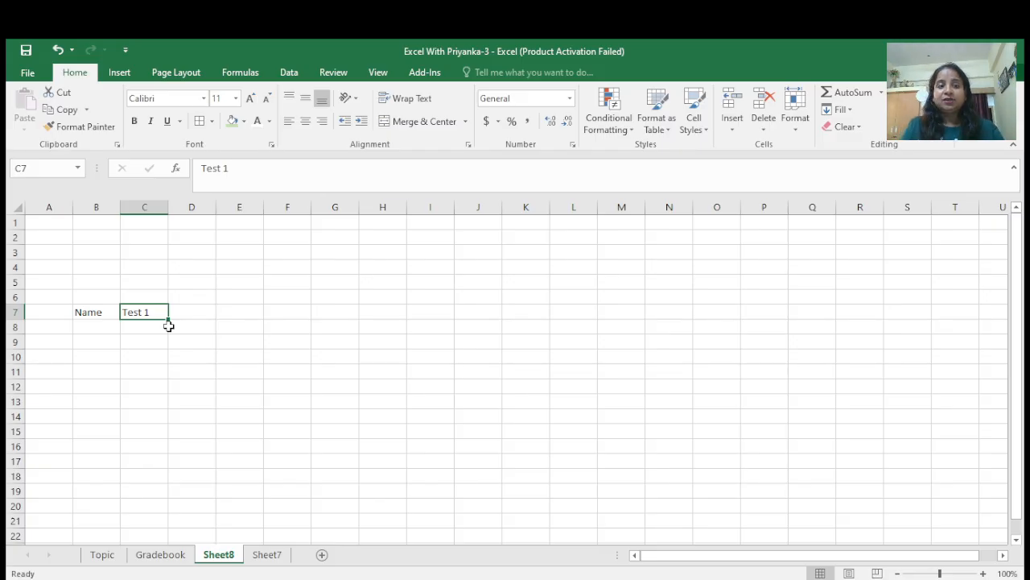
pyautogui.moveTo(169, 320); pyautogui.dragTo(169, 320)
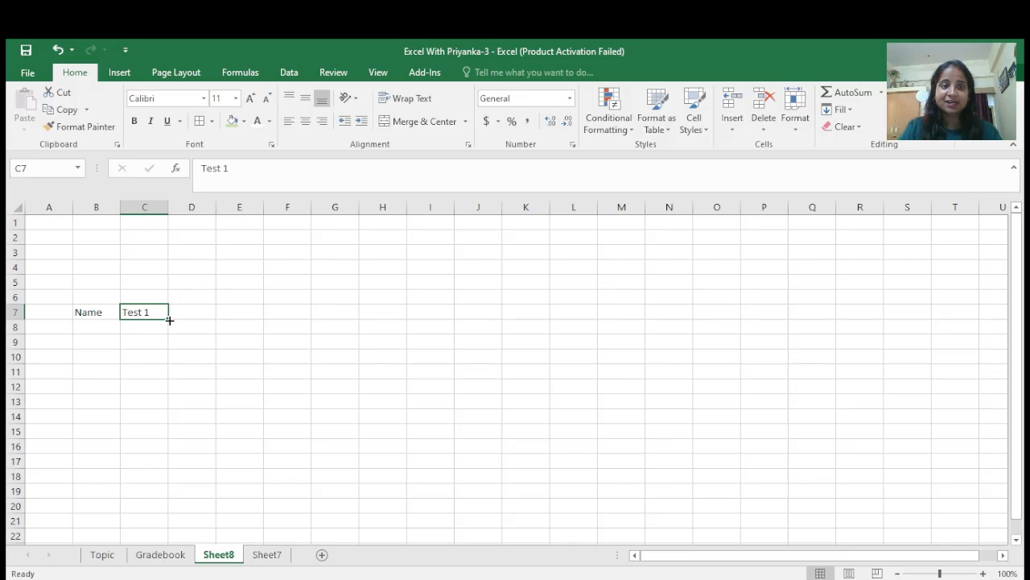
pyautogui.moveTo(169, 320); pyautogui.dragTo(295, 318)
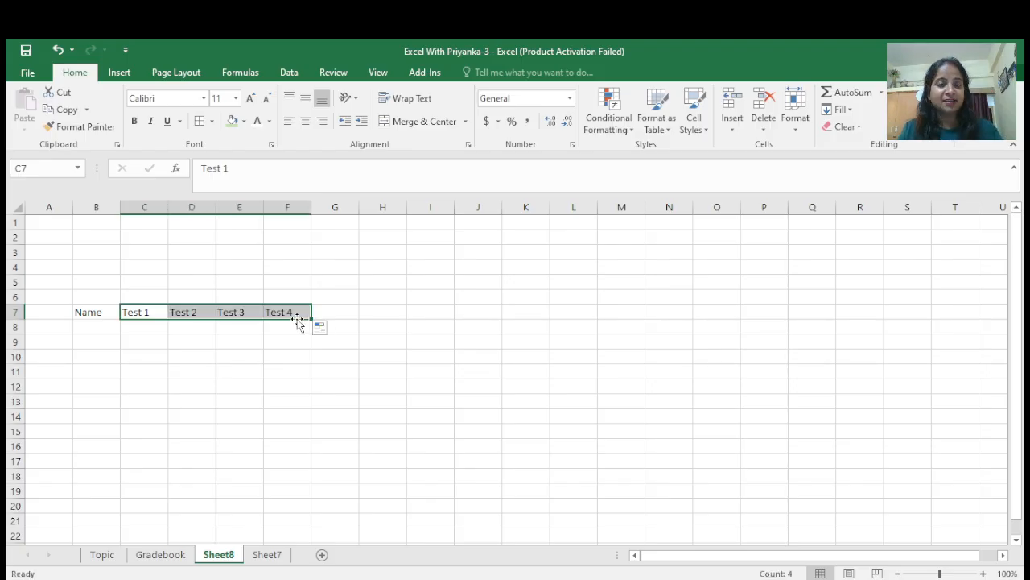
# Enter "Quiz 1" in G7 and extend the series across row 7 through Quiz 4 in J7.
pyautogui.click(343, 317)
pyautogui.write('Q')
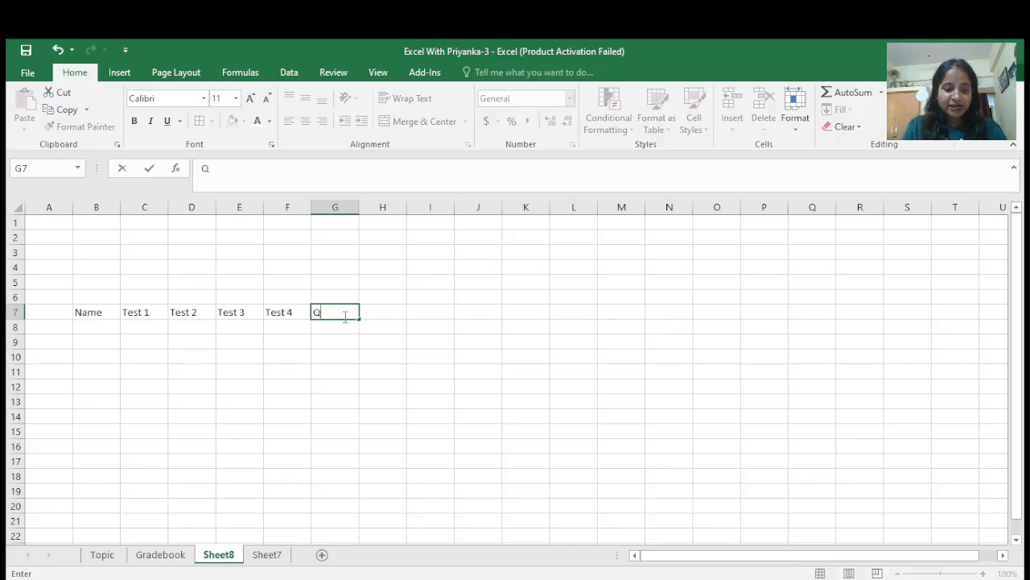
pyautogui.write('uiz 1')
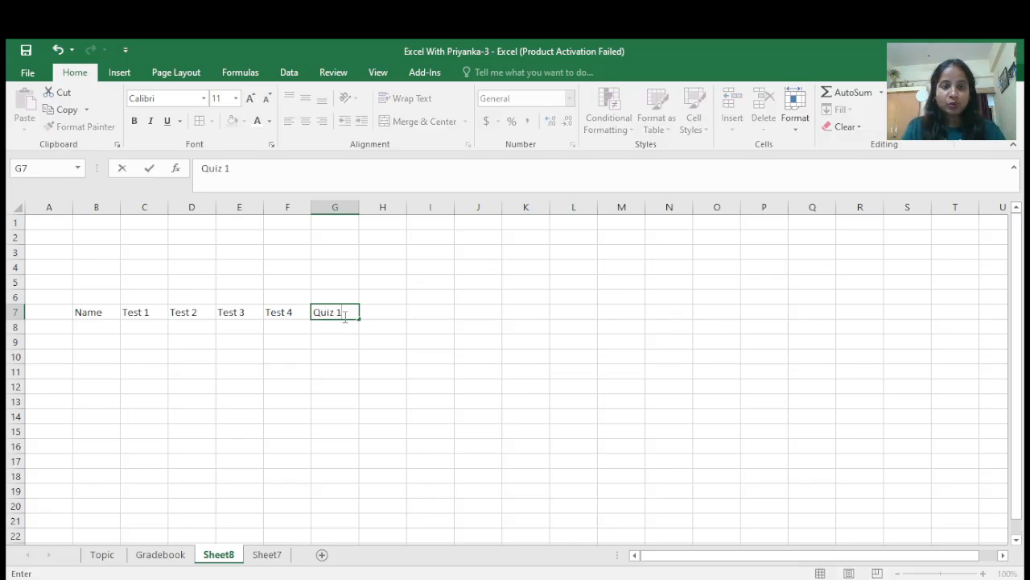
pyautogui.hotkey('ctrl', 'Return')
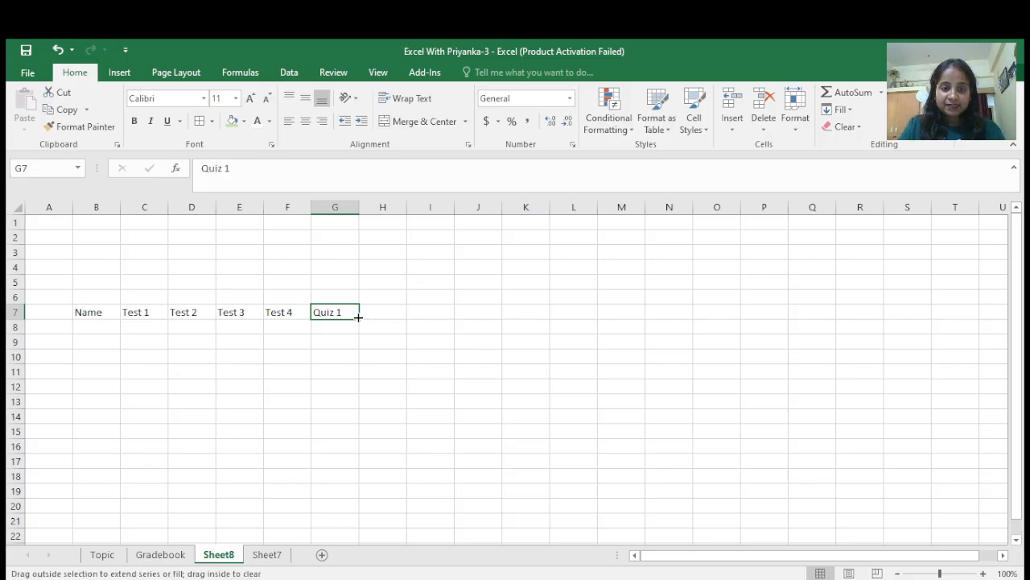
pyautogui.moveTo(359, 317); pyautogui.dragTo(513, 311)
# Add the headers "Total" in K7 and "Grade %" in L7.
pyautogui.click(522, 312)
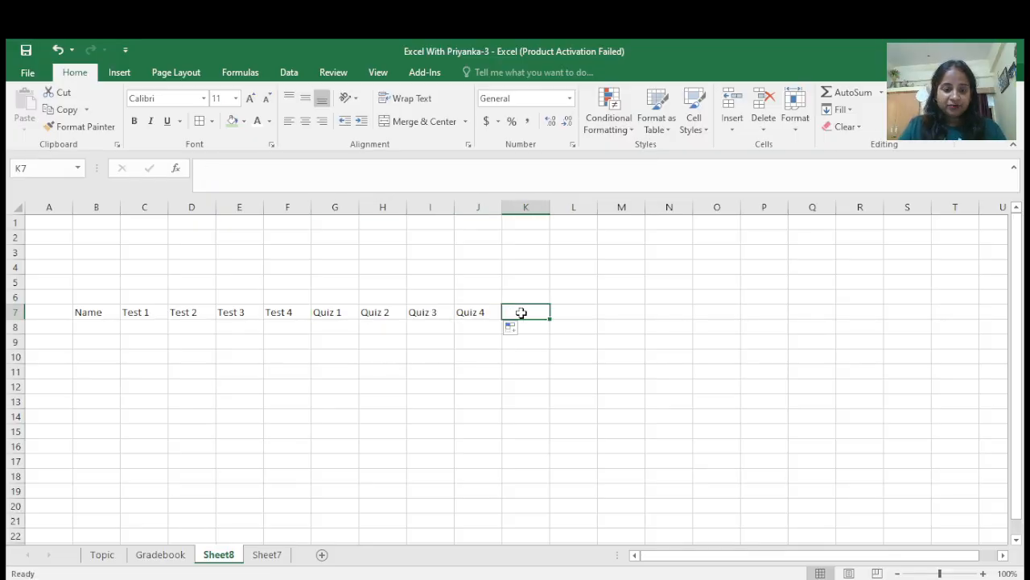
pyautogui.write('Total')
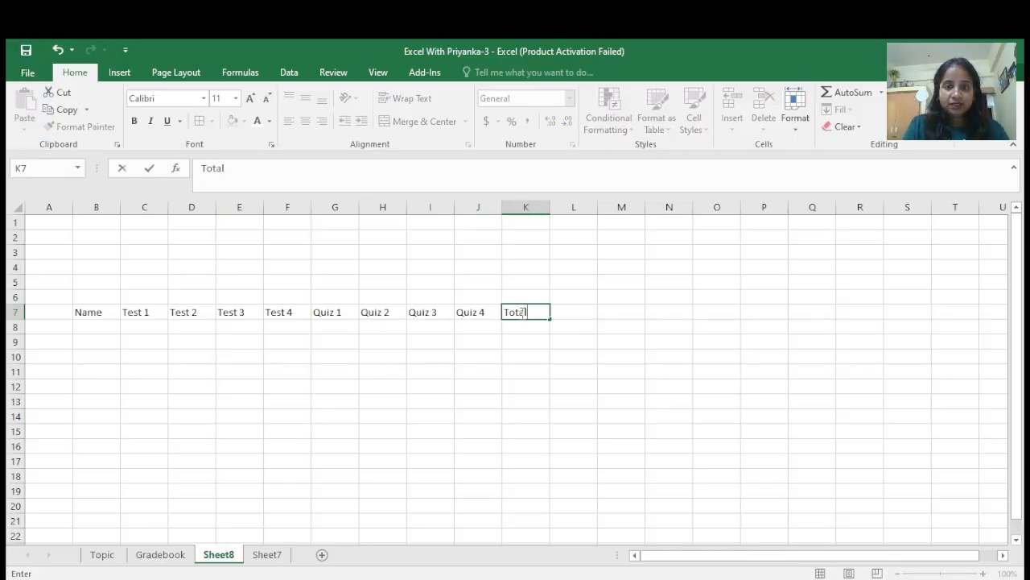
pyautogui.click(522, 312)
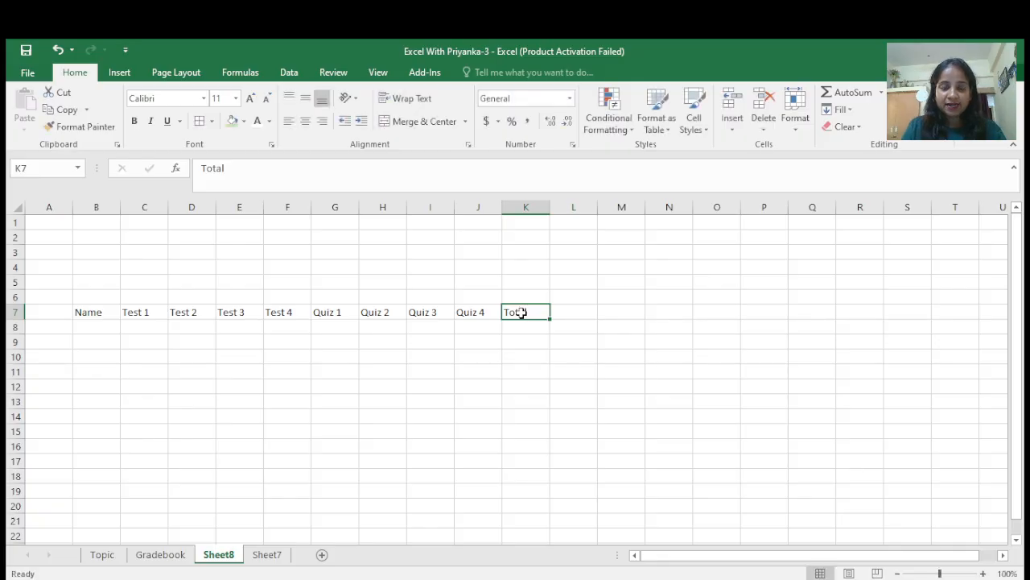
pyautogui.press('Right')
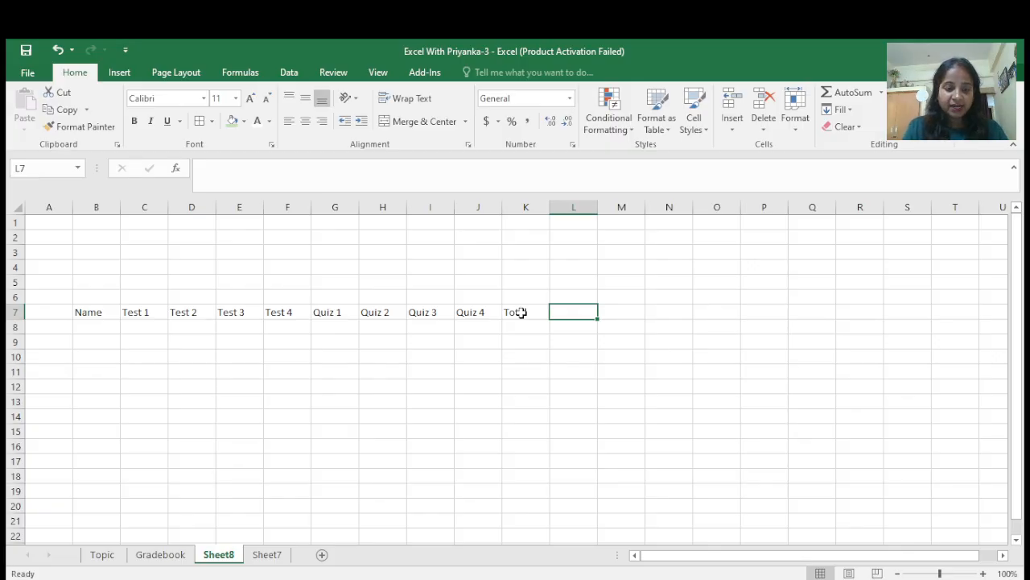
pyautogui.write('Grade')
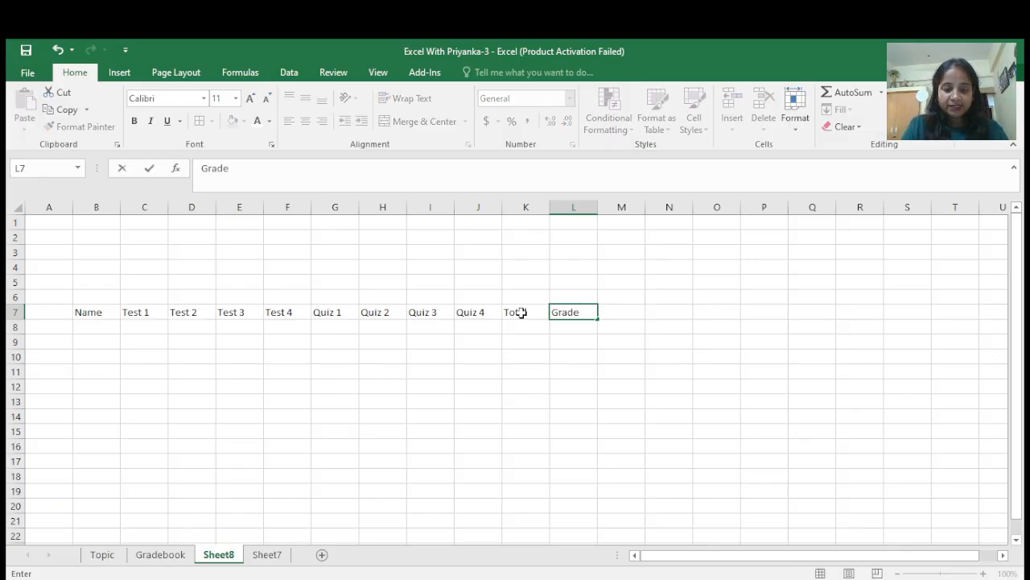
pyautogui.write(' %')
pyautogui.hotkey('ctrl', 'Return')
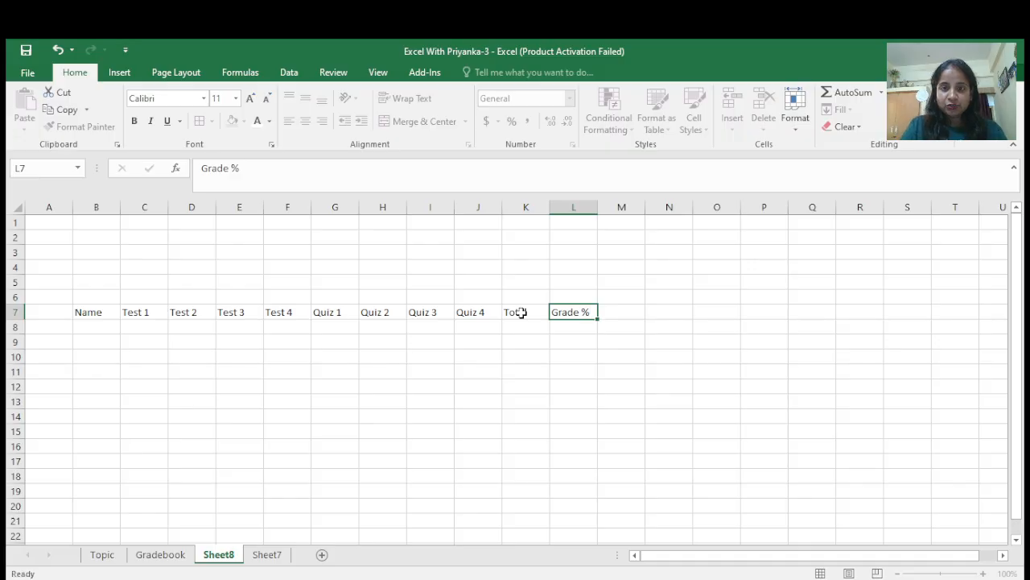
# Enter the label "Max Point" in B5 and autofit column B to its contents.
pyautogui.press('Up')
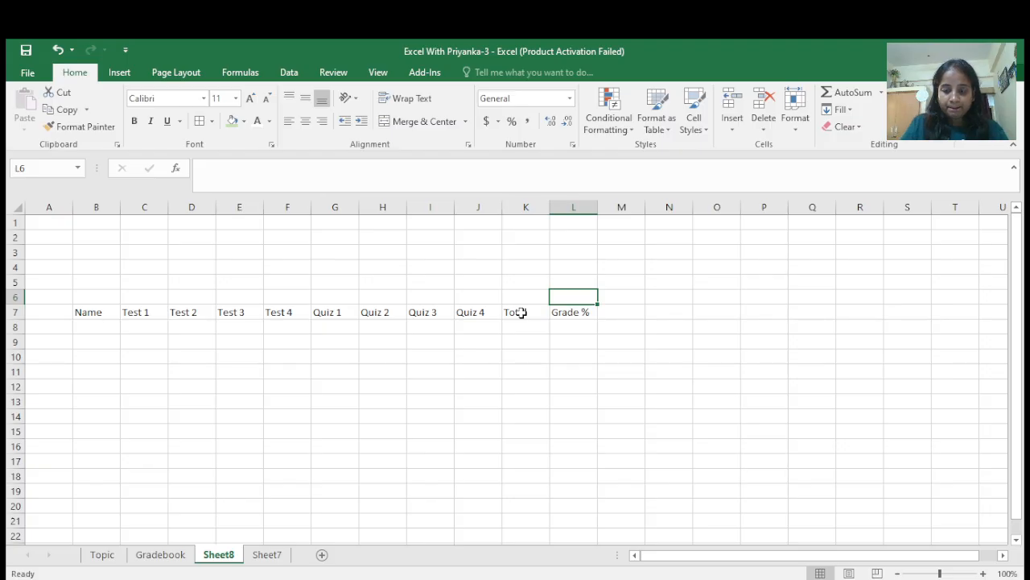
pyautogui.press('Up')
pyautogui.press('Left')
pyautogui.press('Left')
pyautogui.press('Left')
pyautogui.press('Left')
pyautogui.press('Left')
pyautogui.press('Left')
pyautogui.press('Left')
pyautogui.press('Left')
pyautogui.press('Left')
pyautogui.press('Left')
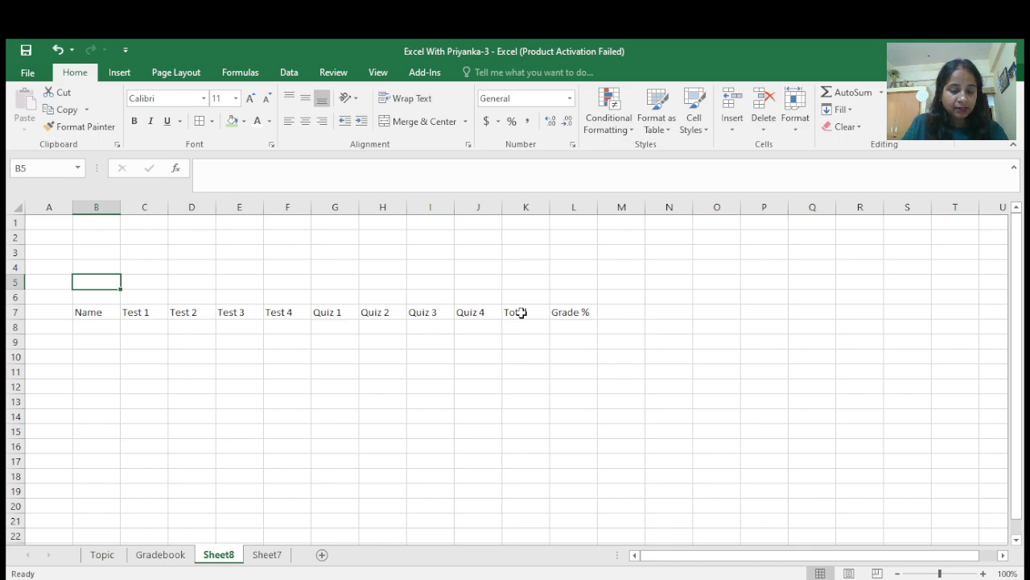
pyautogui.write('Max Point')
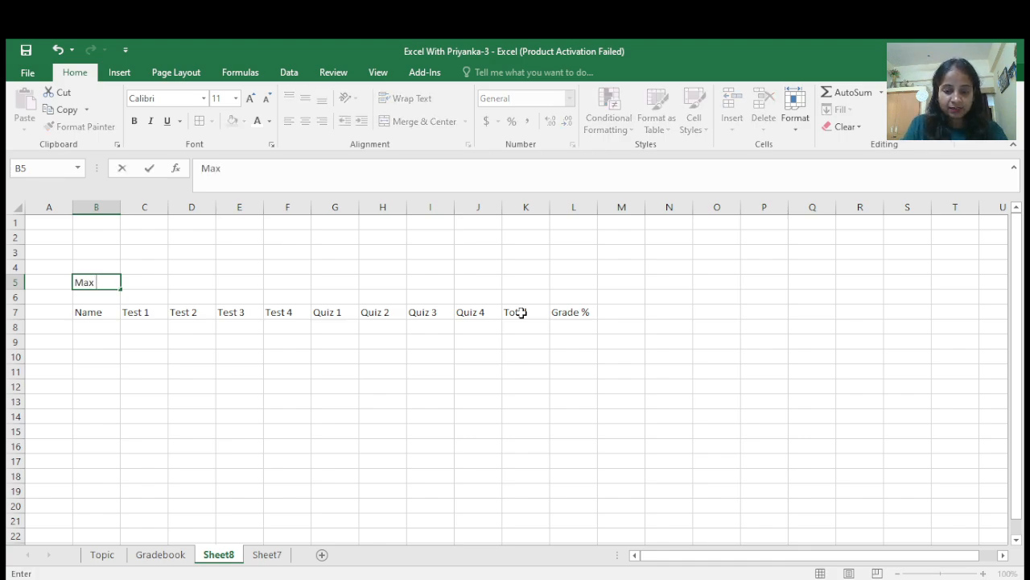
pyautogui.press('Tab')
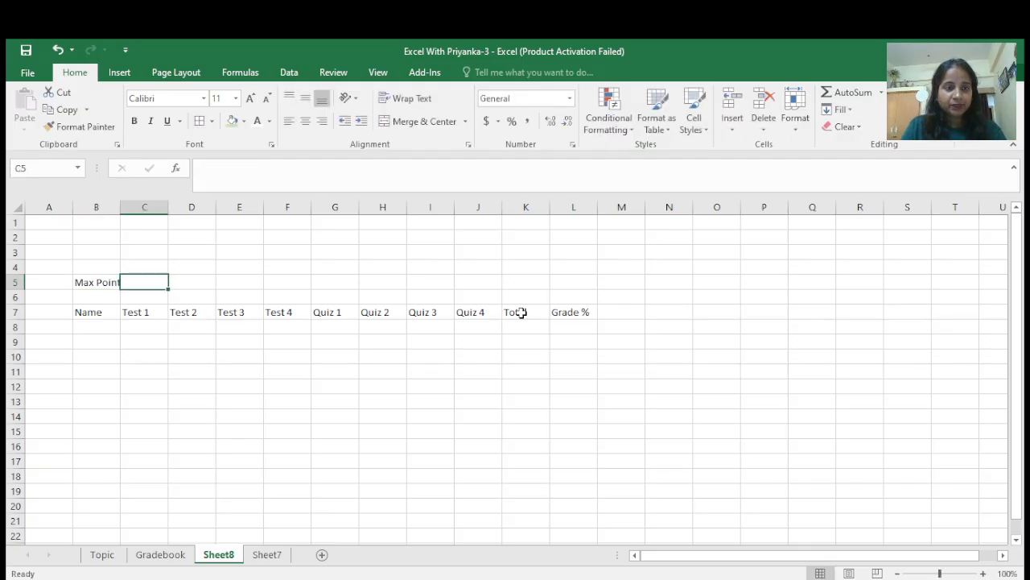
pyautogui.doubleClick(120, 207)
# Enter a maximum of 100 points in C5 and copy it across to F5 for all four tests.
pyautogui.doubleClick(149, 286)
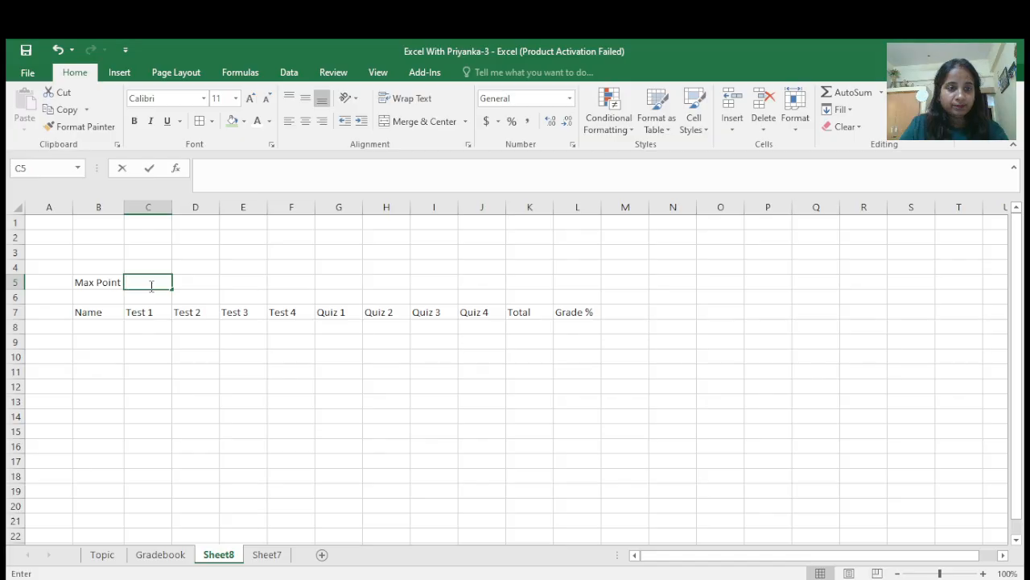
pyautogui.write('100')
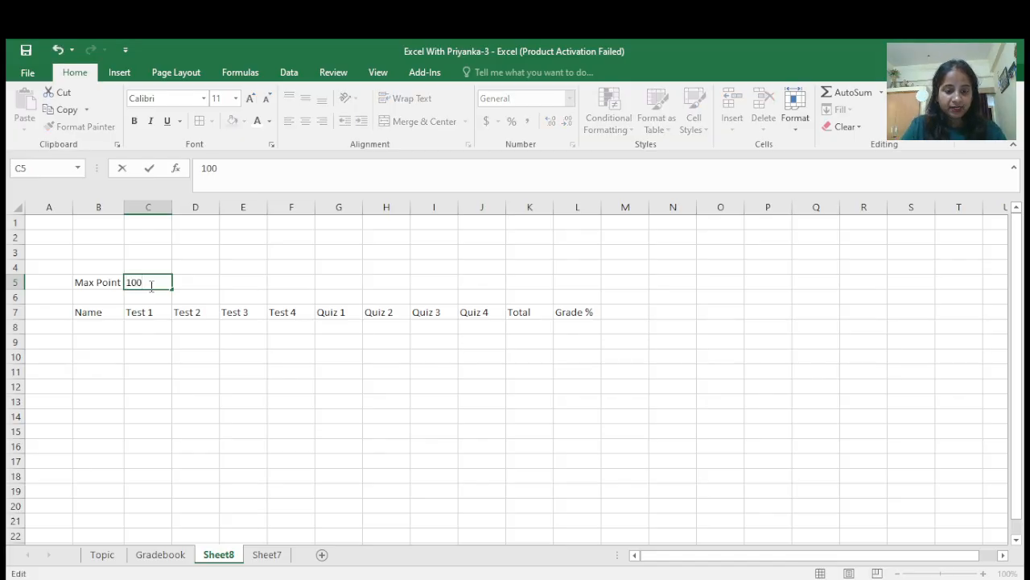
pyautogui.hotkey('ctrl', 'Return')
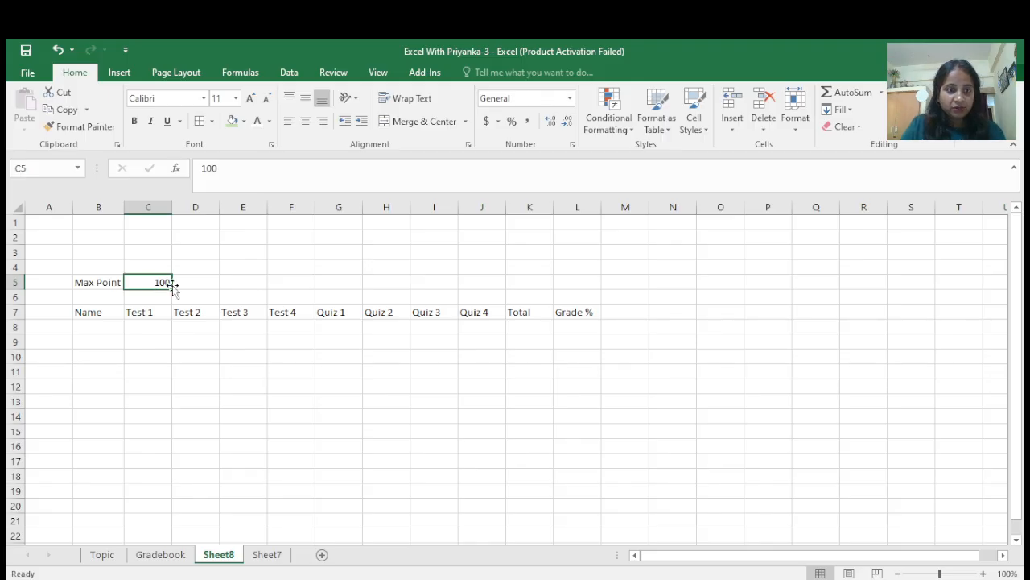
pyautogui.moveTo(171, 289); pyautogui.dragTo(326, 296)
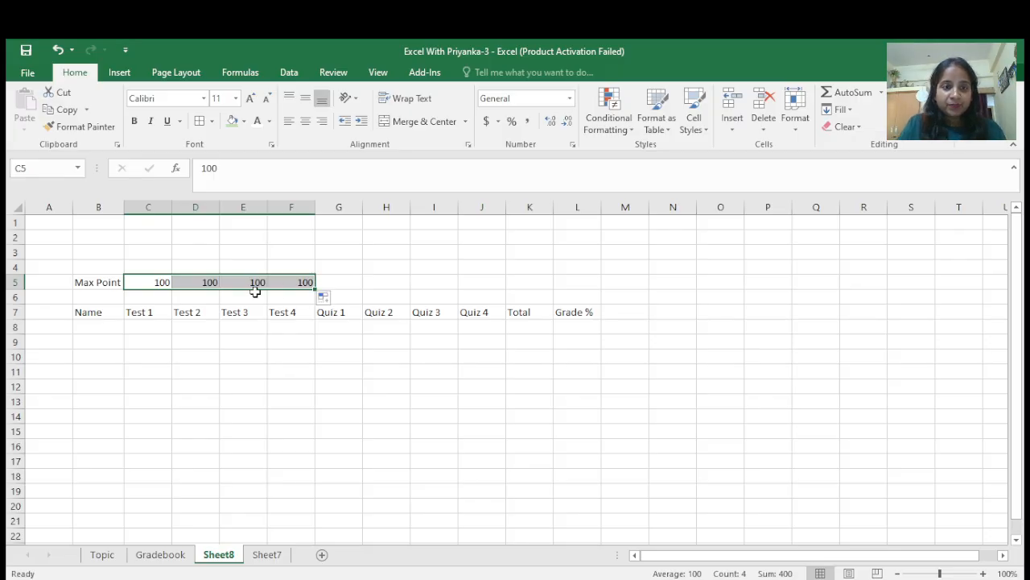
# Fill G5:J5 with a maximum of 30 points for all four quizzes in a single entry.
pyautogui.click(341, 284)
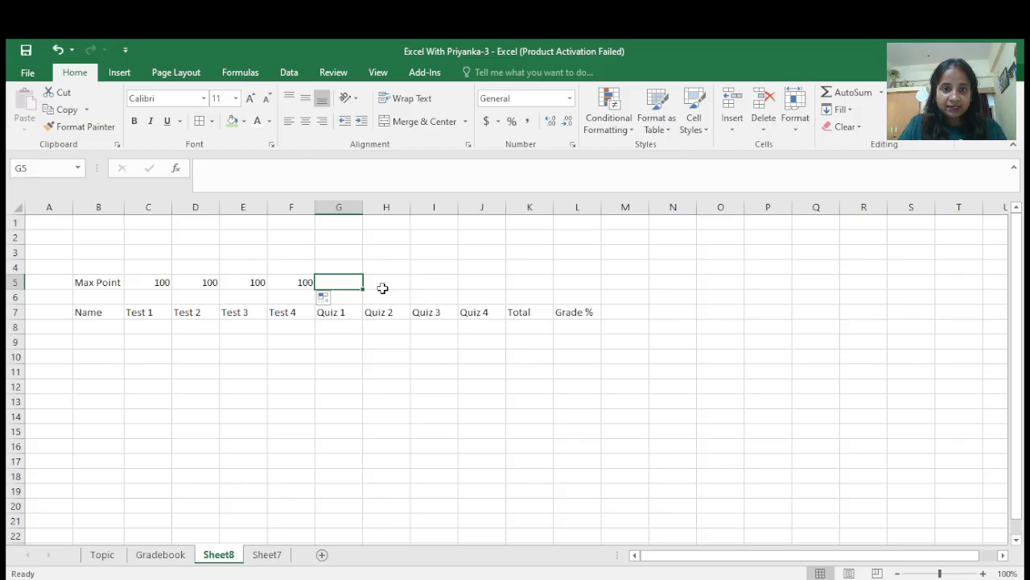
pyautogui.moveTo(353, 284); pyautogui.dragTo(484, 285)
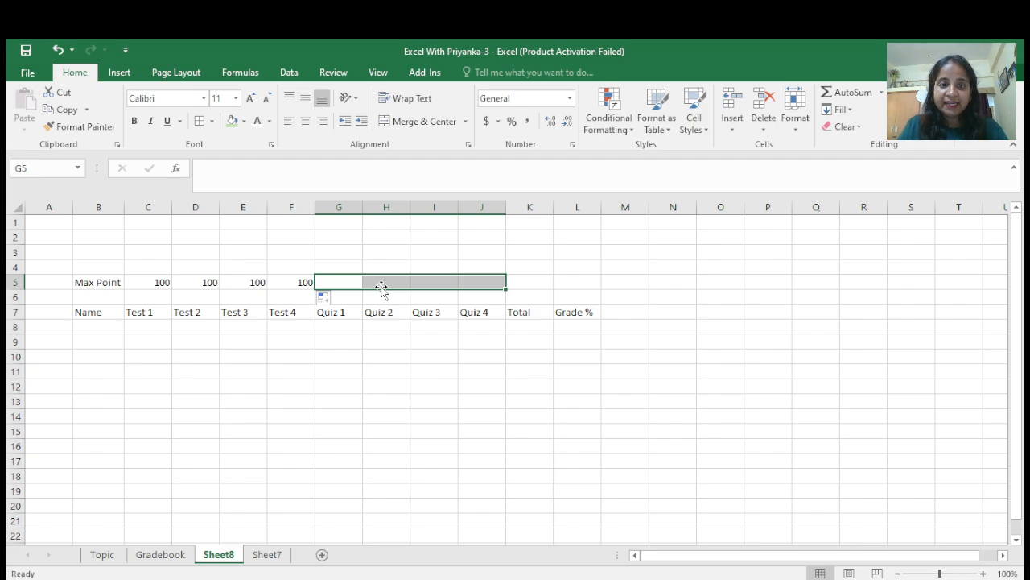
pyautogui.write('3')
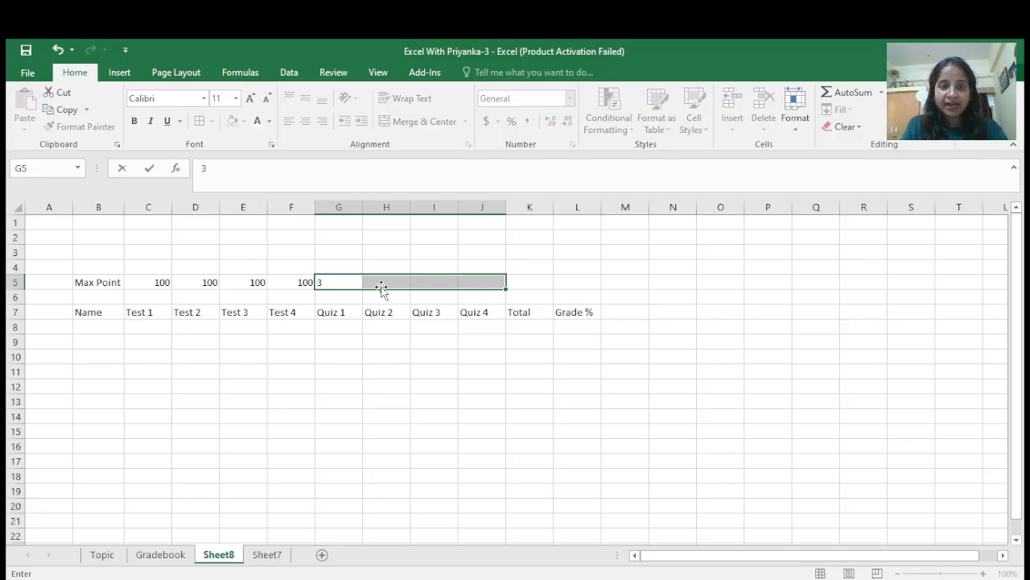
pyautogui.write('0')
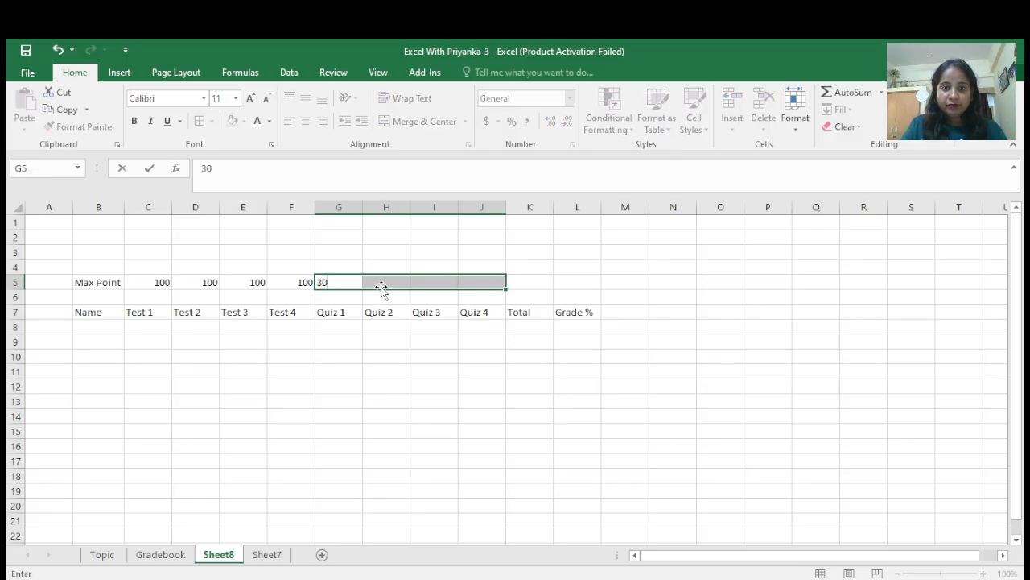
pyautogui.hotkey('ctrl', 'Return')
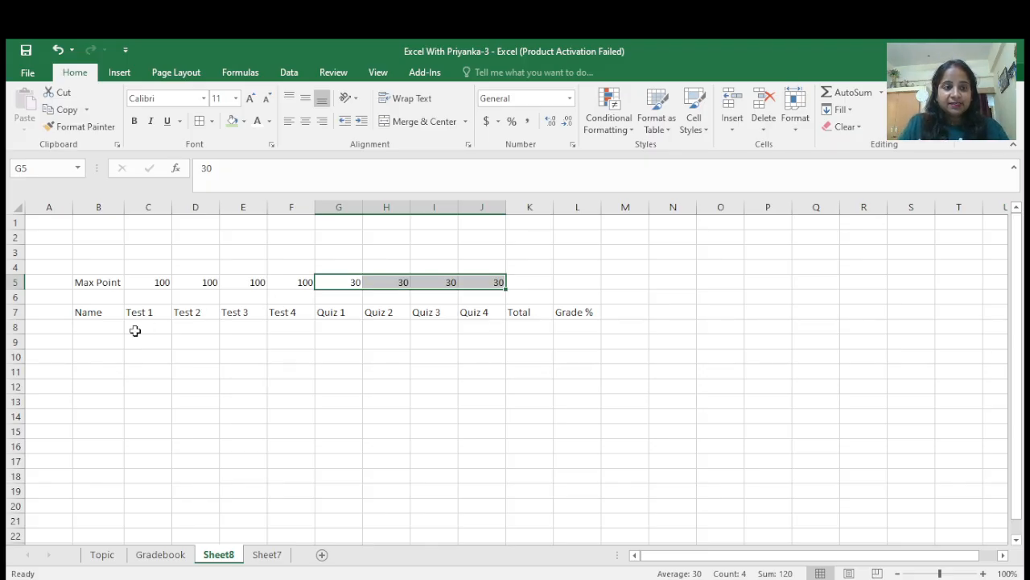
# Enter the label "Total" in K4, above the end of the Max Point row.
pyautogui.click(99, 325)
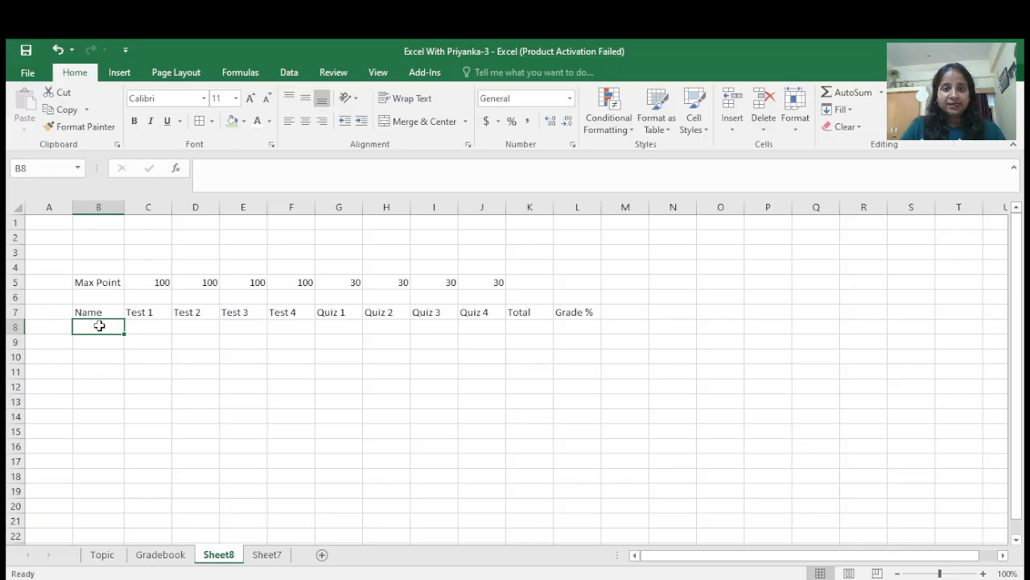
pyautogui.click(520, 266)
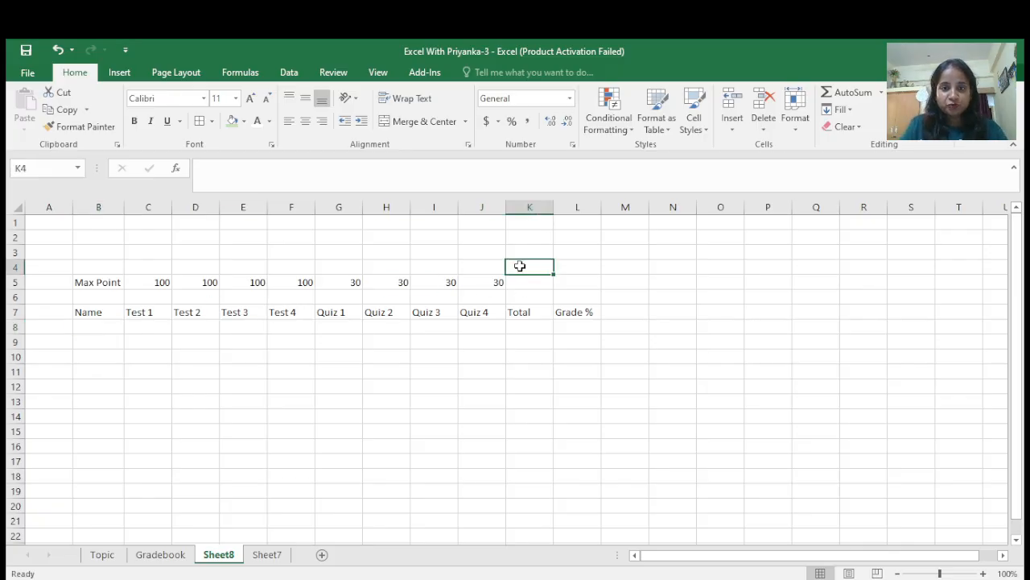
pyautogui.write('Total')
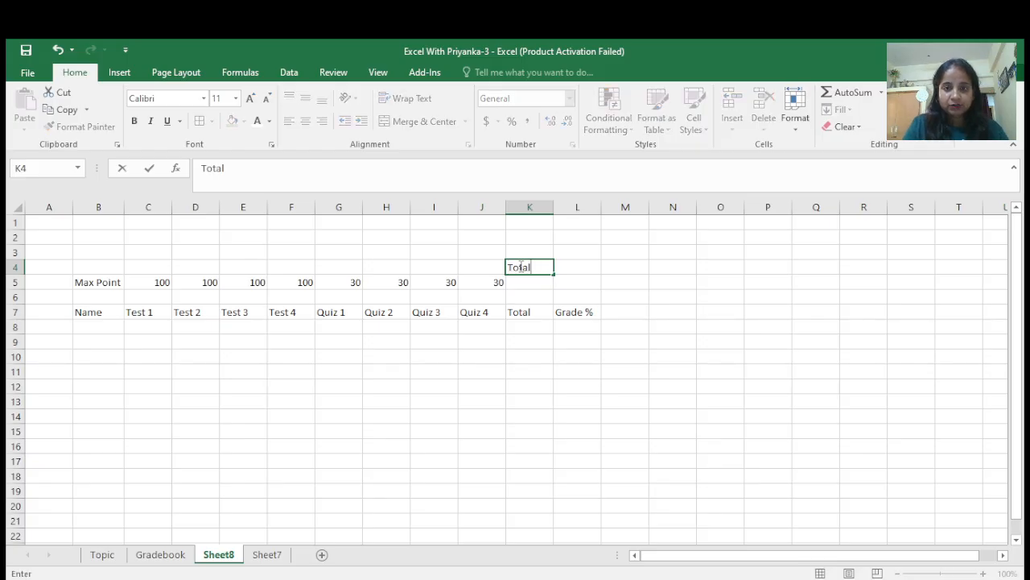
pyautogui.hotkey('ctrl', 'Return')
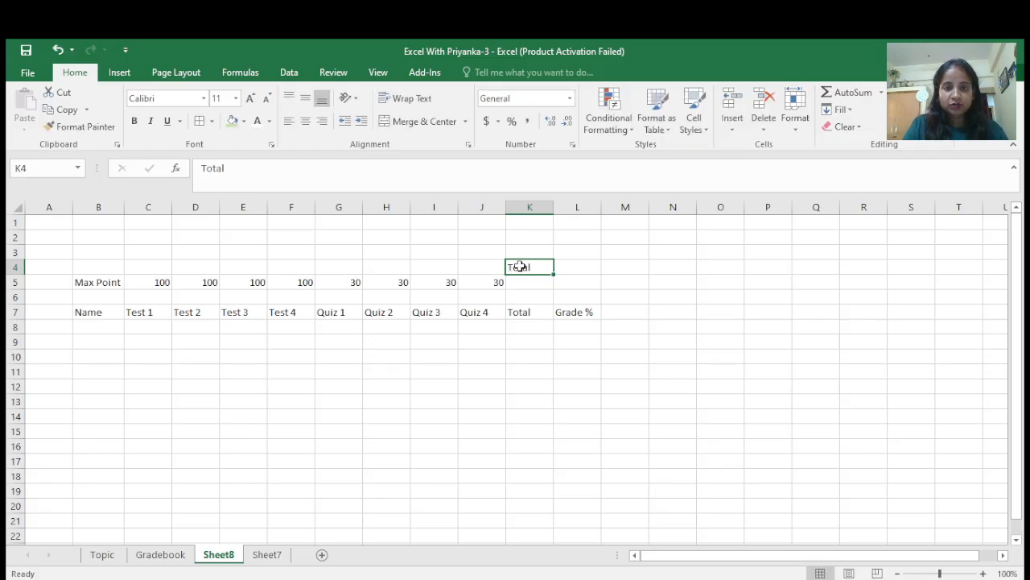
# Apply all borders to the Max Point row B5:K5 together with the Total label cell K4.
pyautogui.keyDown('shift'); pyautogui.click(94, 283); pyautogui.keyUp('shift')
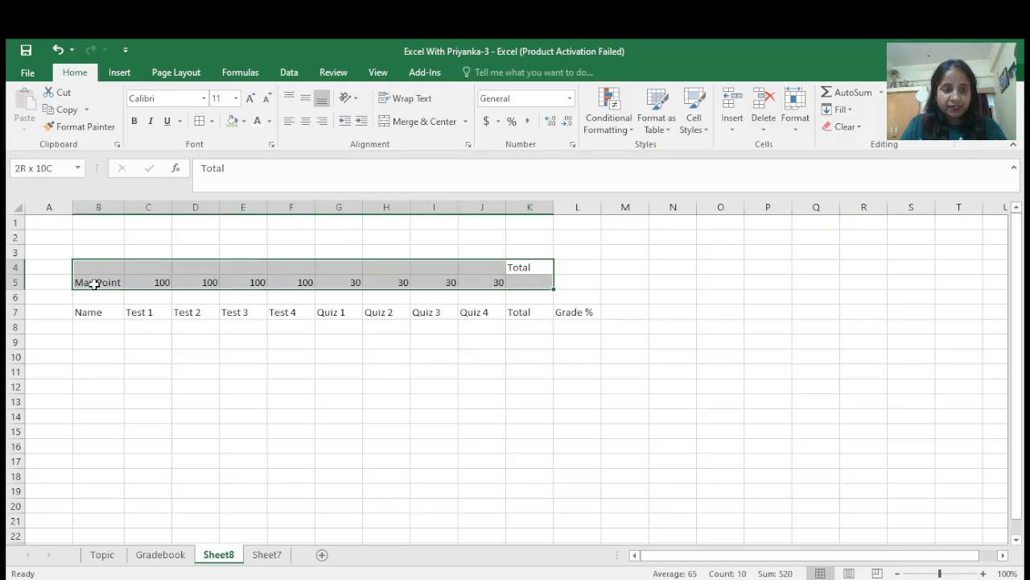
pyautogui.click(94, 283)
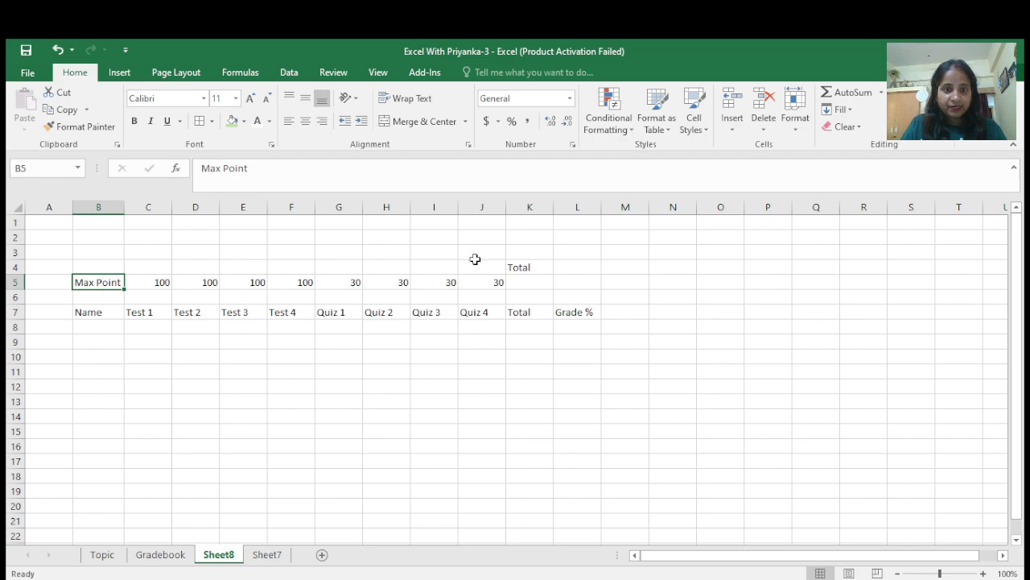
pyautogui.keyDown('shift'); pyautogui.click(499, 282); pyautogui.keyUp('shift')
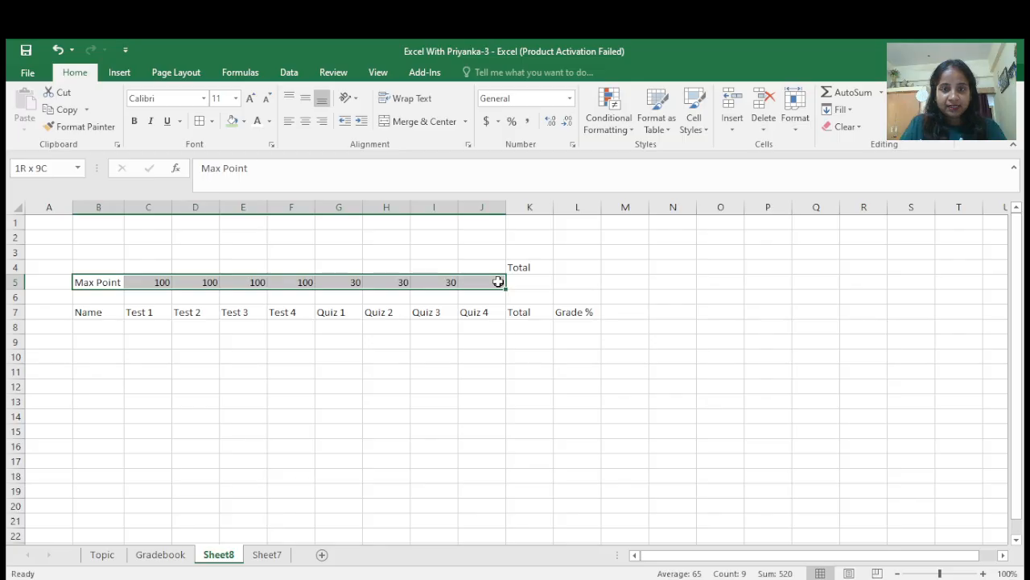
pyautogui.keyDown('shift'); pyautogui.click(522, 281); pyautogui.keyUp('shift')
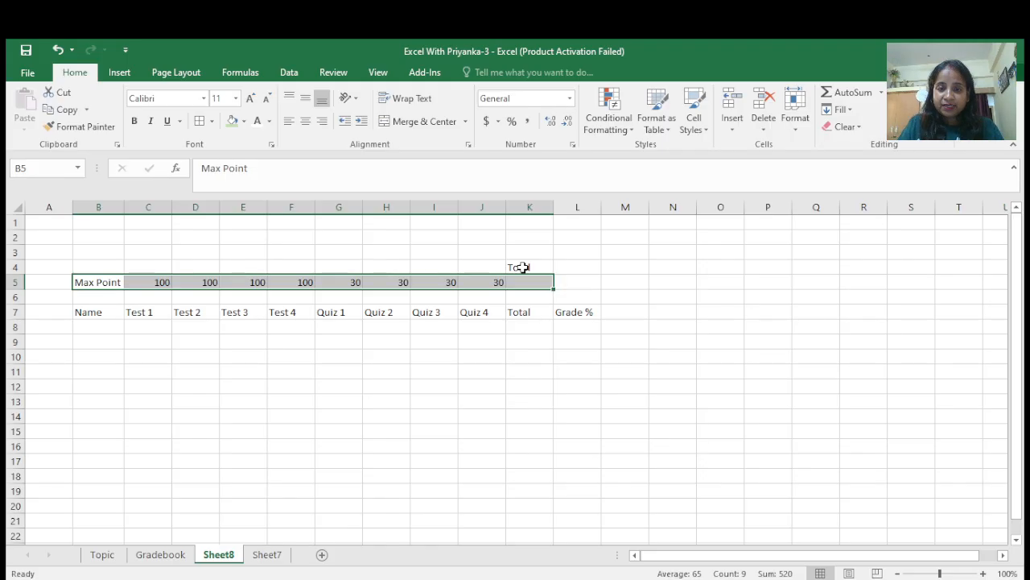
pyautogui.keyDown('ctrl'); pyautogui.click(523, 268); pyautogui.keyUp('ctrl')
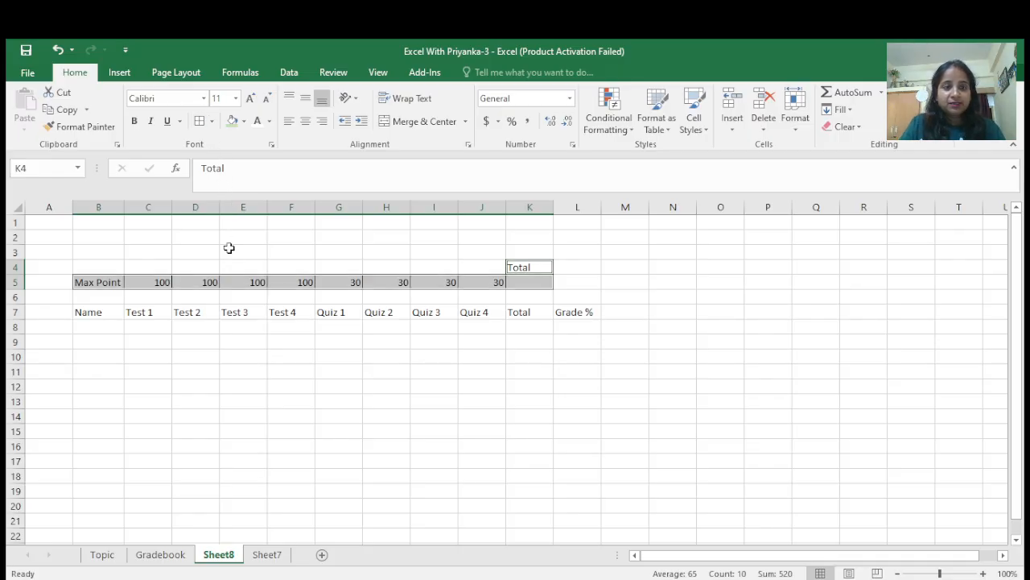
# Enter the six students' names down the Name column in B8:B13.
pyautogui.click(88, 314)
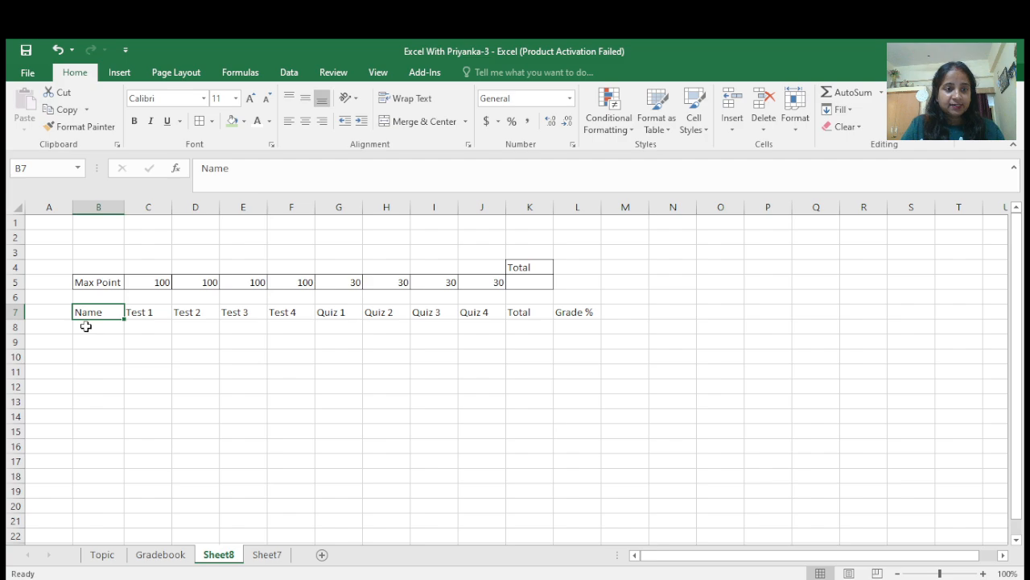
pyautogui.click(87, 326)
pyautogui.write('R')
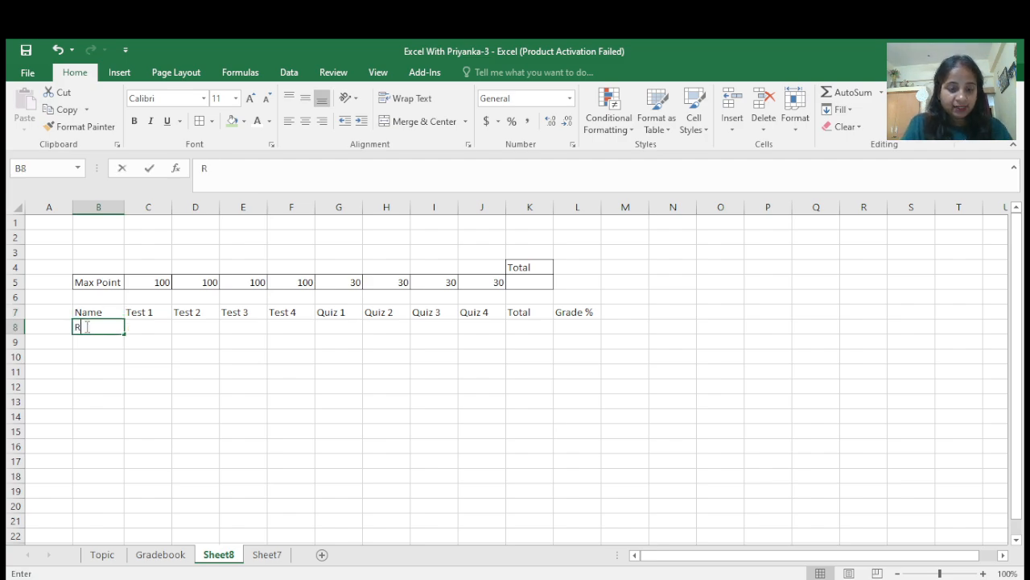
pyautogui.write('am')
pyautogui.press('Return')
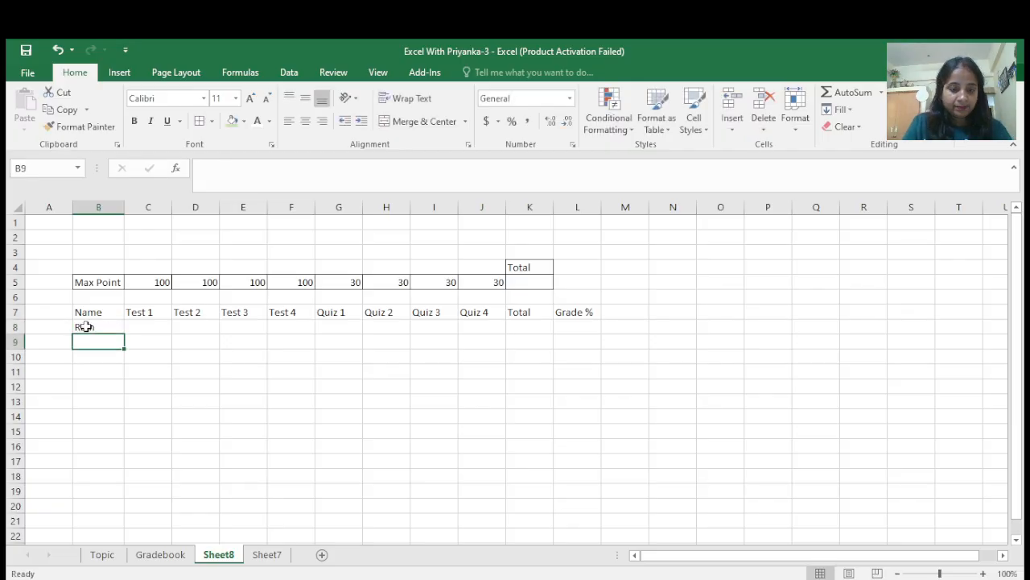
pyautogui.write('Raju')
pyautogui.press('Return')
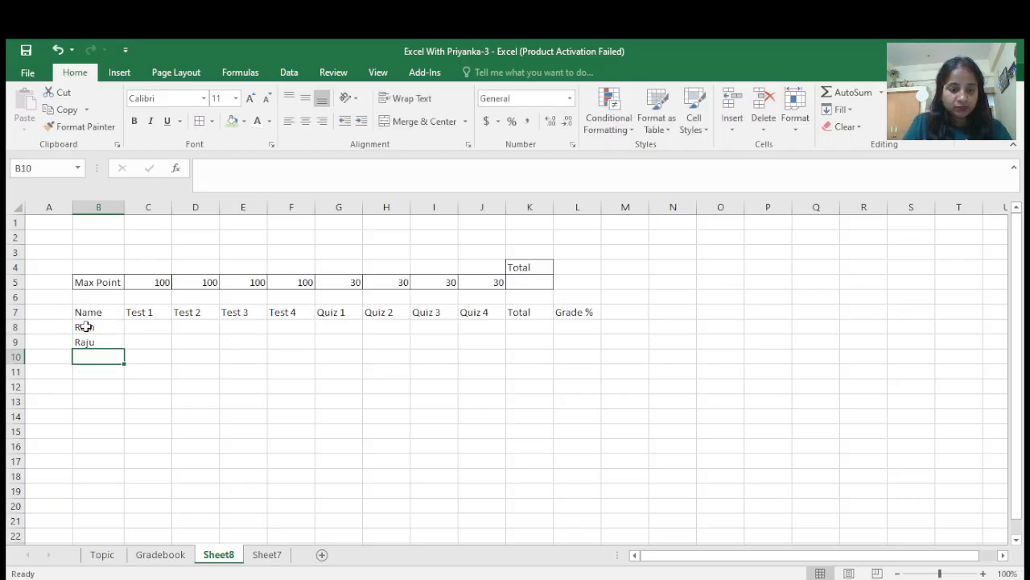
pyautogui.write('Rohan')
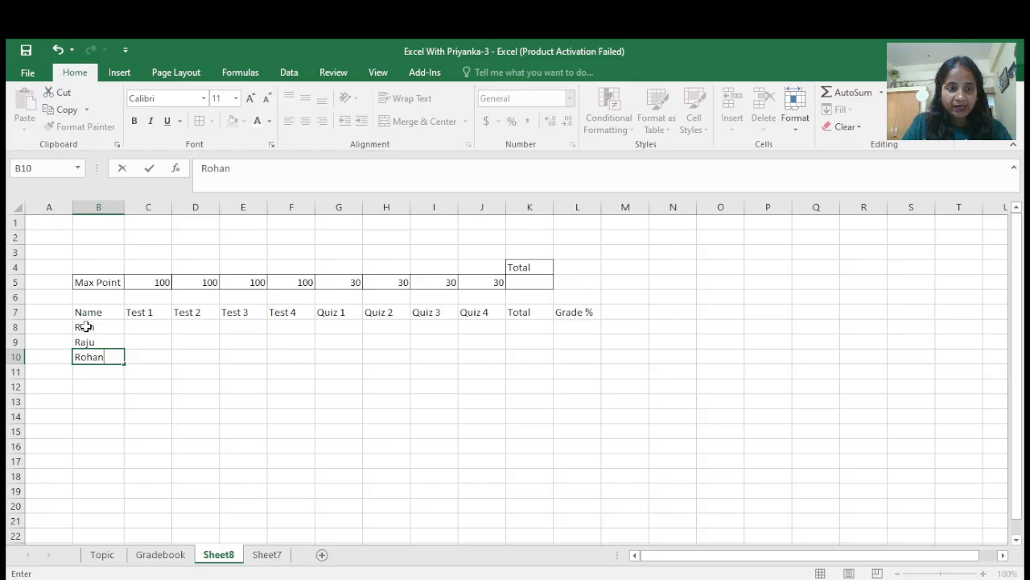
pyautogui.press('Return')
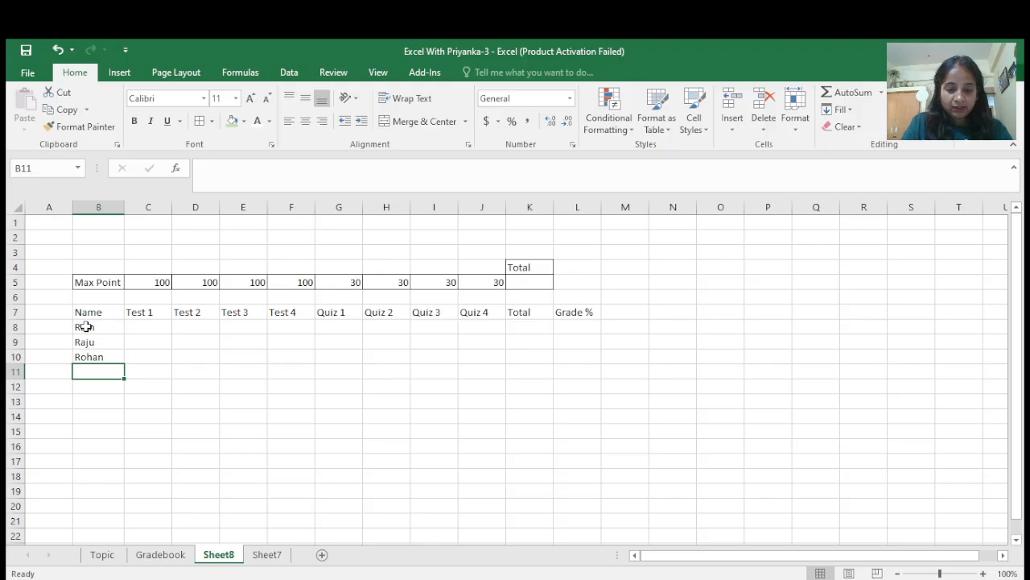
pyautogui.write('kalash')
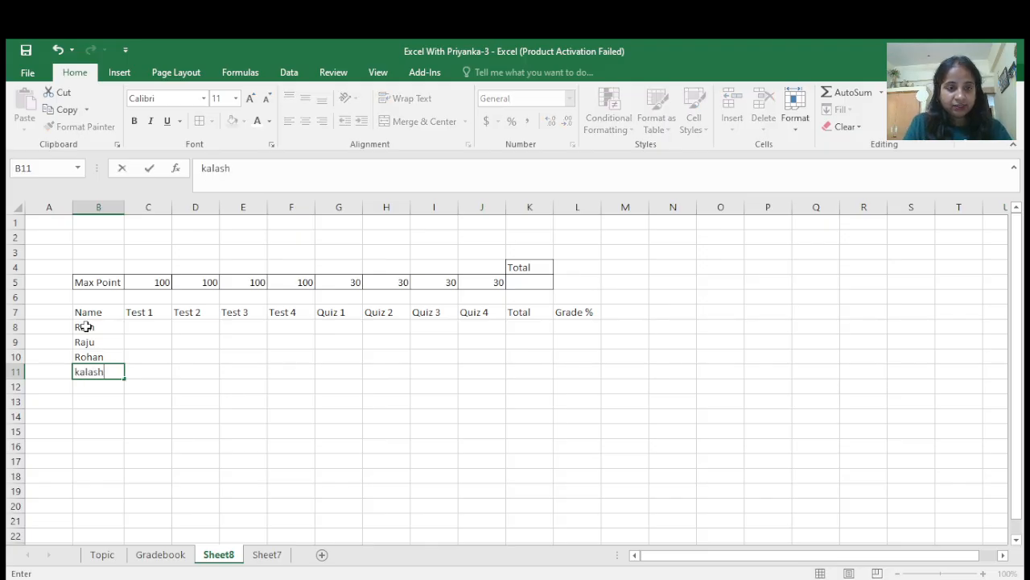
pyautogui.press('Return')
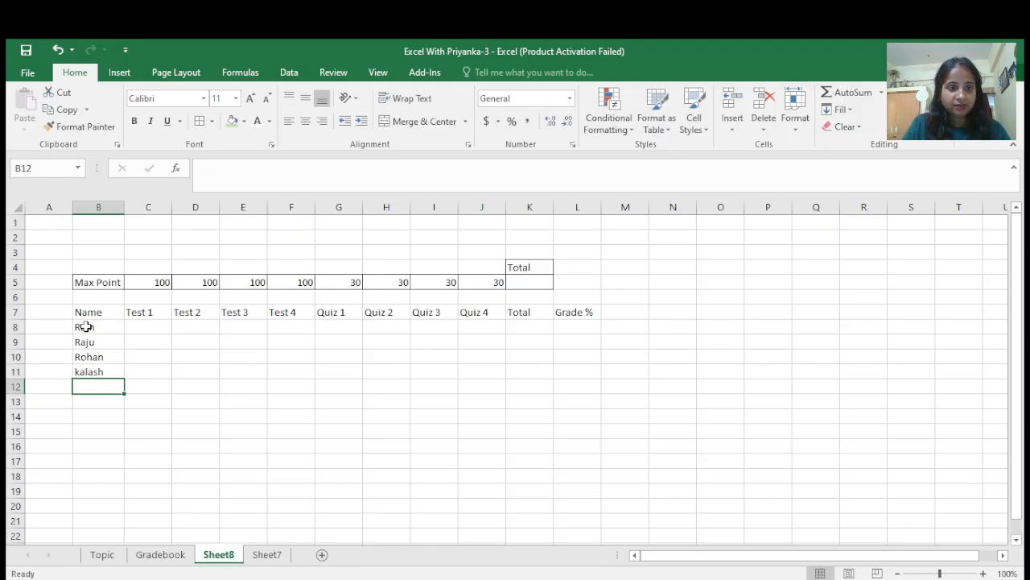
pyautogui.write('eklav')
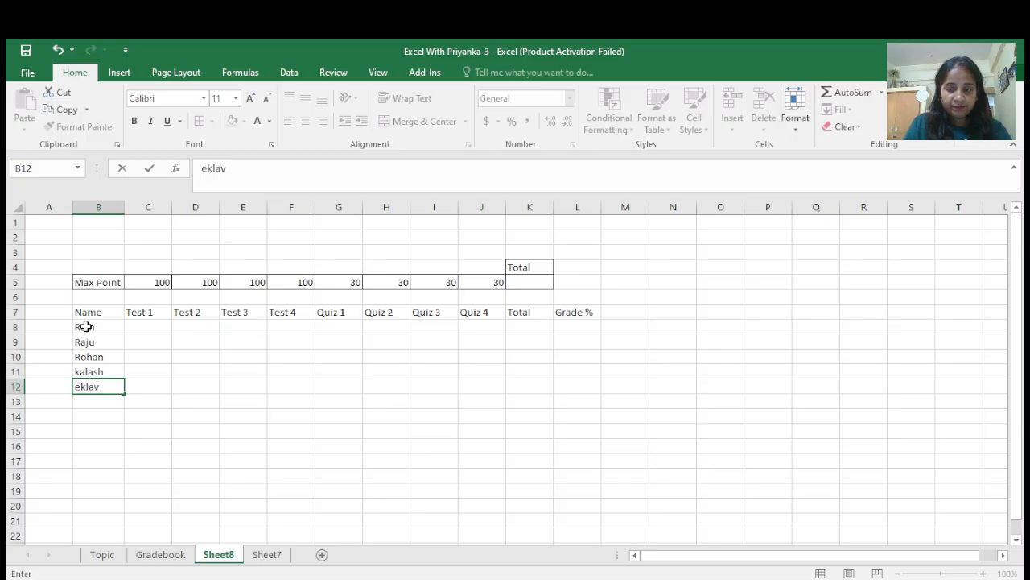
pyautogui.press('Return')
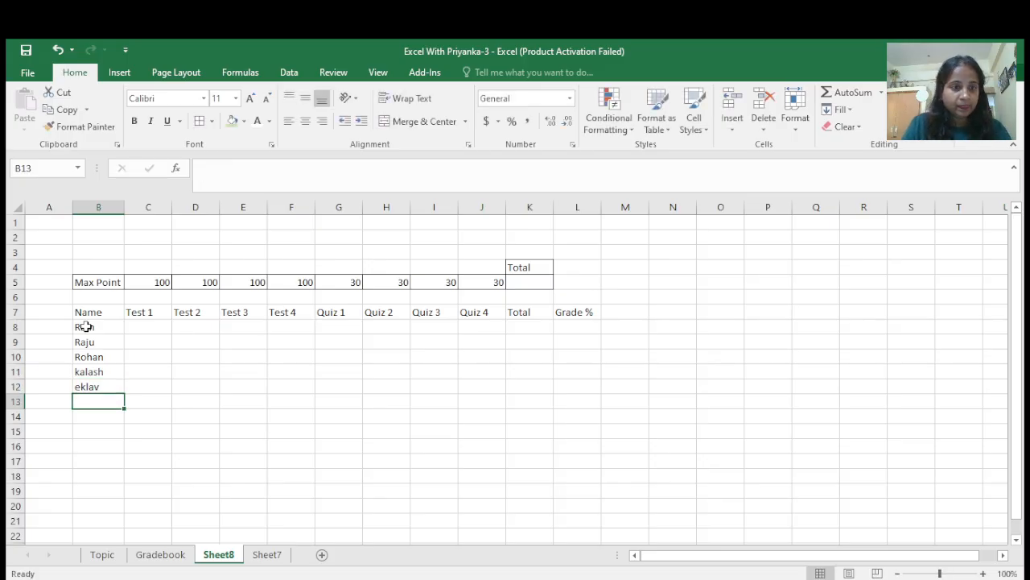
pyautogui.write('Miki')
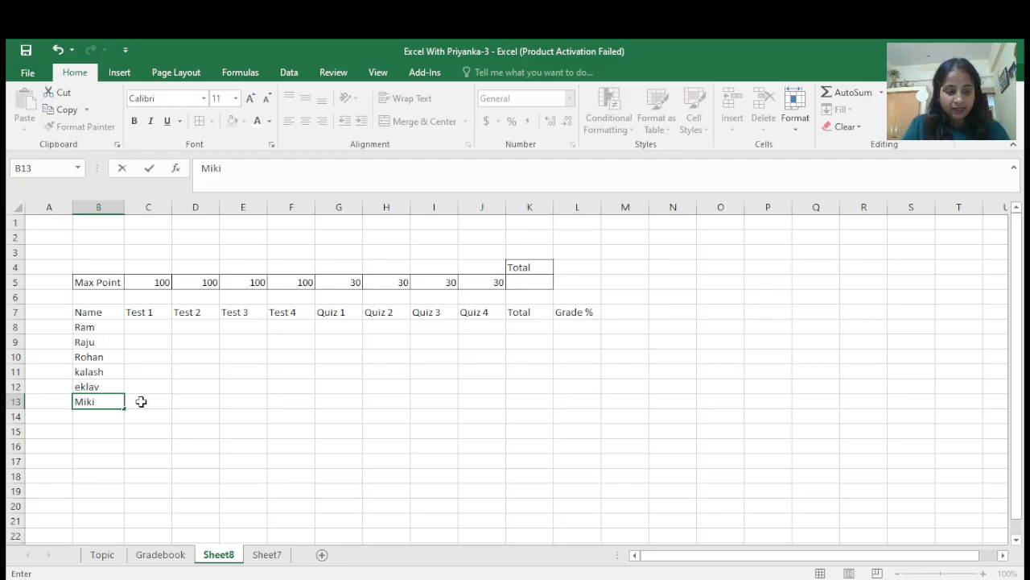
pyautogui.press('Return')
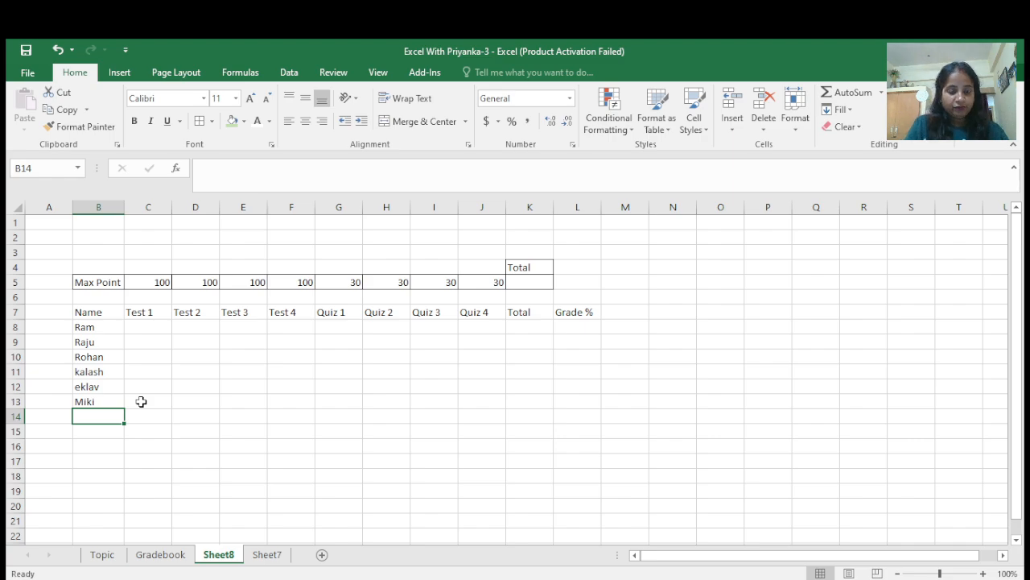
# Enter the label "Average" in B14, below the student names.
pyautogui.write('Avera')
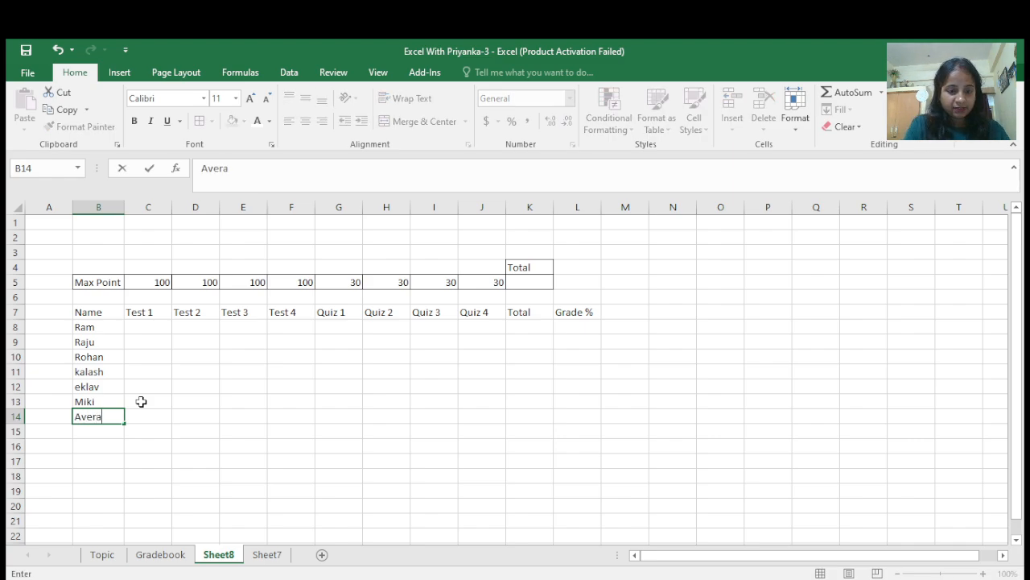
pyautogui.write('ge')
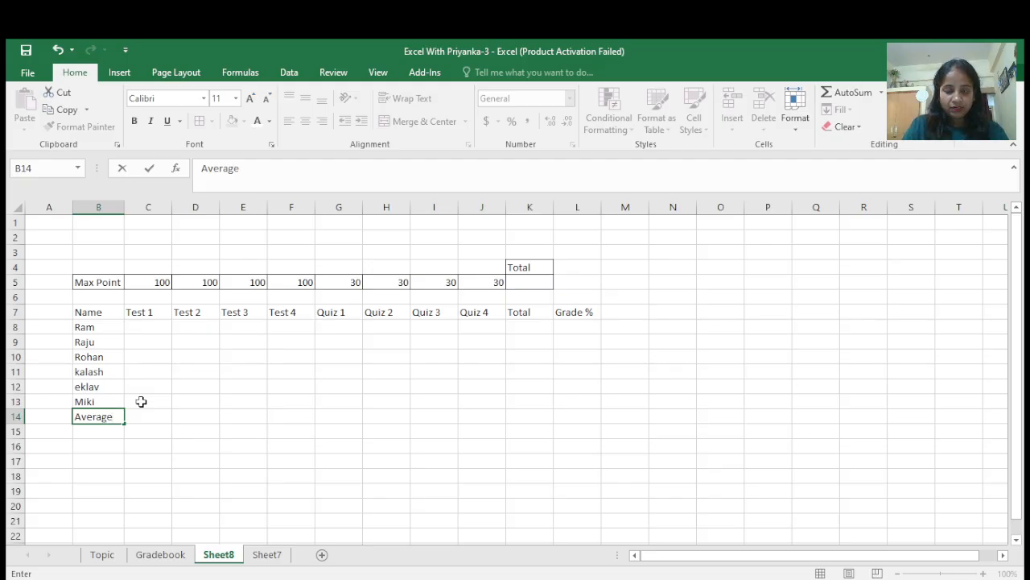
pyautogui.hotkey('ctrl', 'Return')
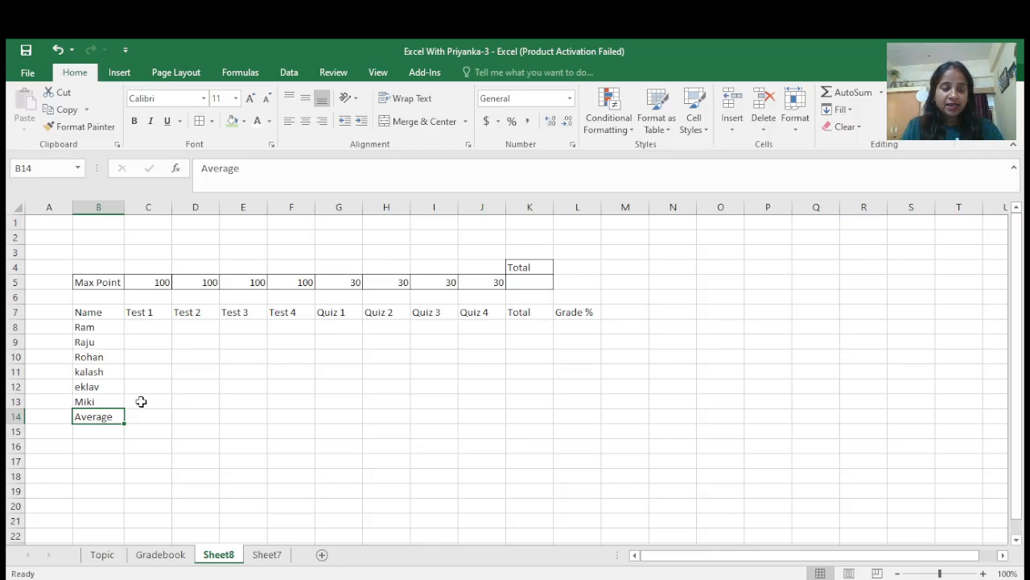
# Apply all borders to the whole gradebook table B7:L14.
pyautogui.moveTo(108, 413)
pyautogui.mouseDown()
pyautogui.moveTo(182, 327)
pyautogui.moveTo(601, 320)
pyautogui.moveTo(591, 307)
pyautogui.mouseUp()
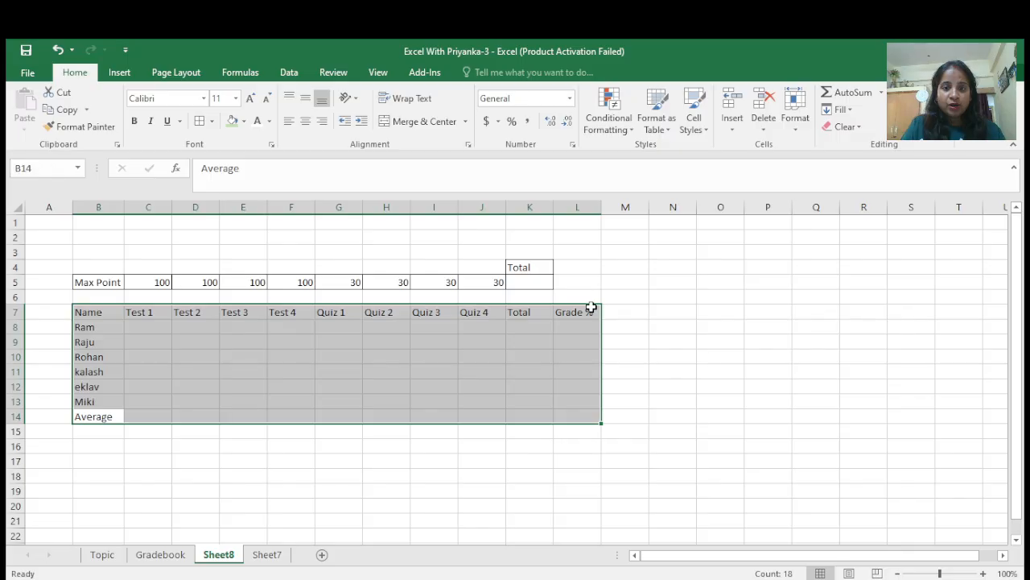
pyautogui.click(98, 415)
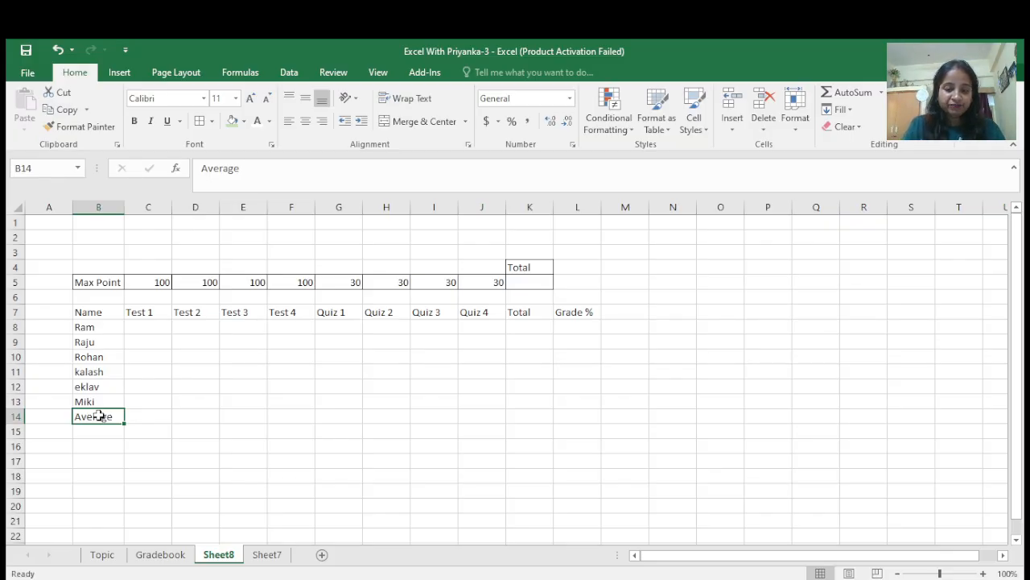
pyautogui.hotkey('ctrl', 'a')
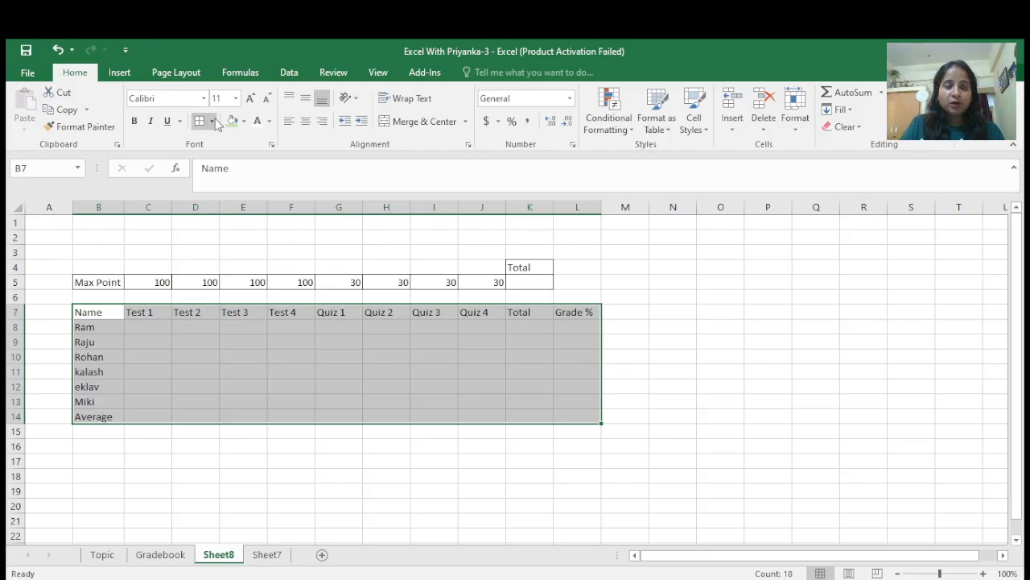
pyautogui.click(231, 248)
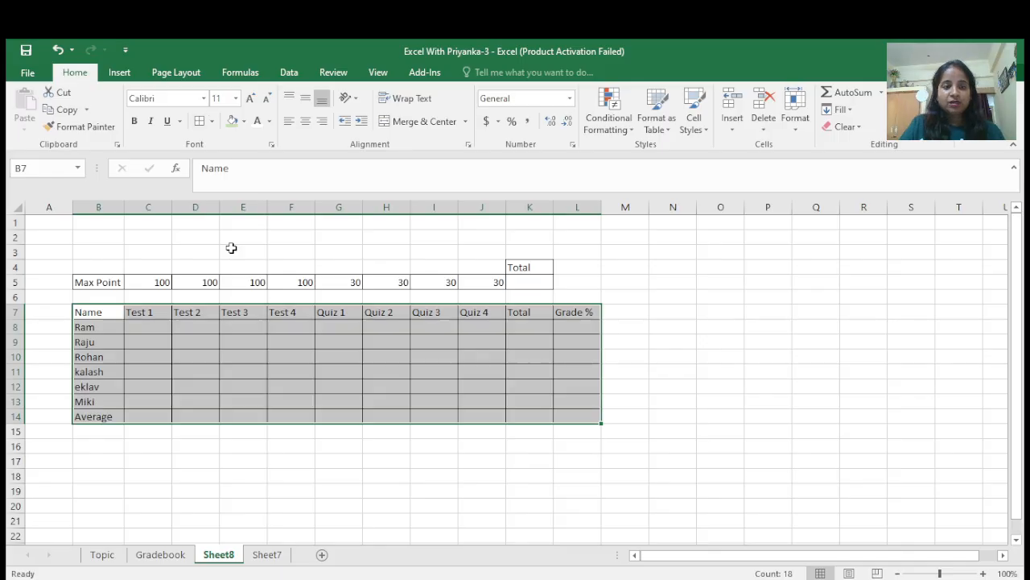
pyautogui.click(385, 351)
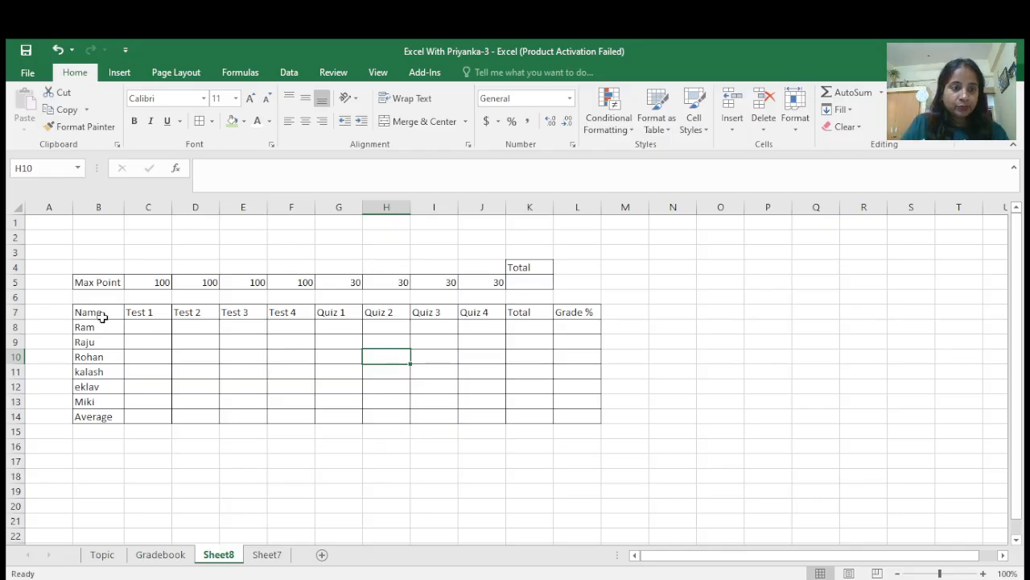
# Fill the header row B7:L7 with dark blue and set its font colour to white.
pyautogui.moveTo(101, 315); pyautogui.dragTo(591, 312)
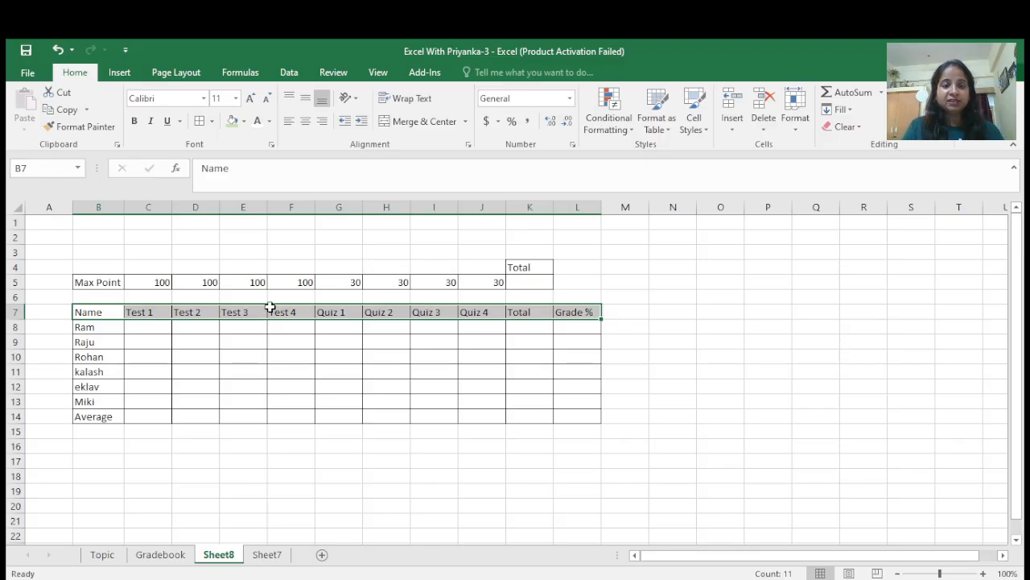
pyautogui.click(241, 122)
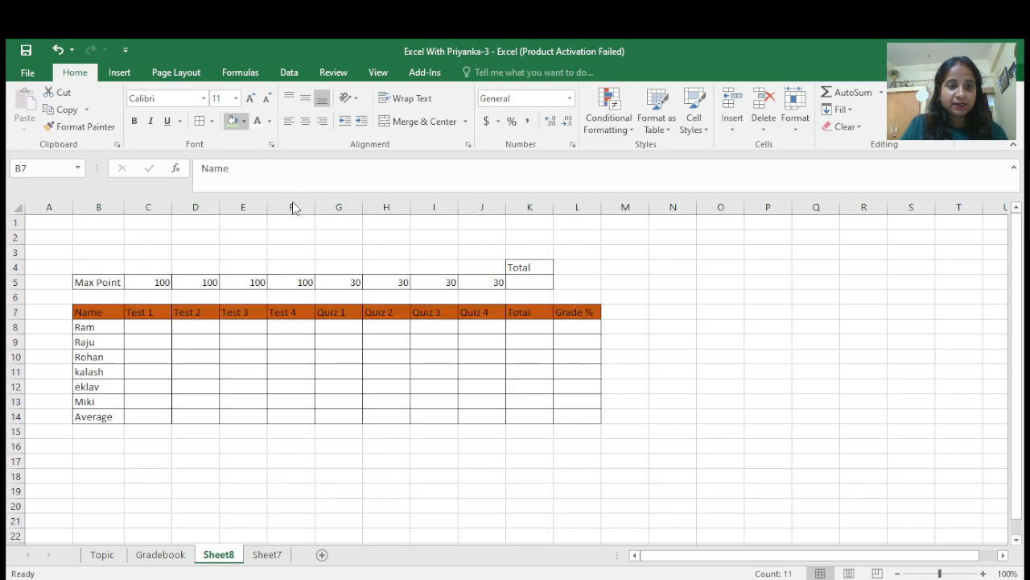
pyautogui.click(334, 244)
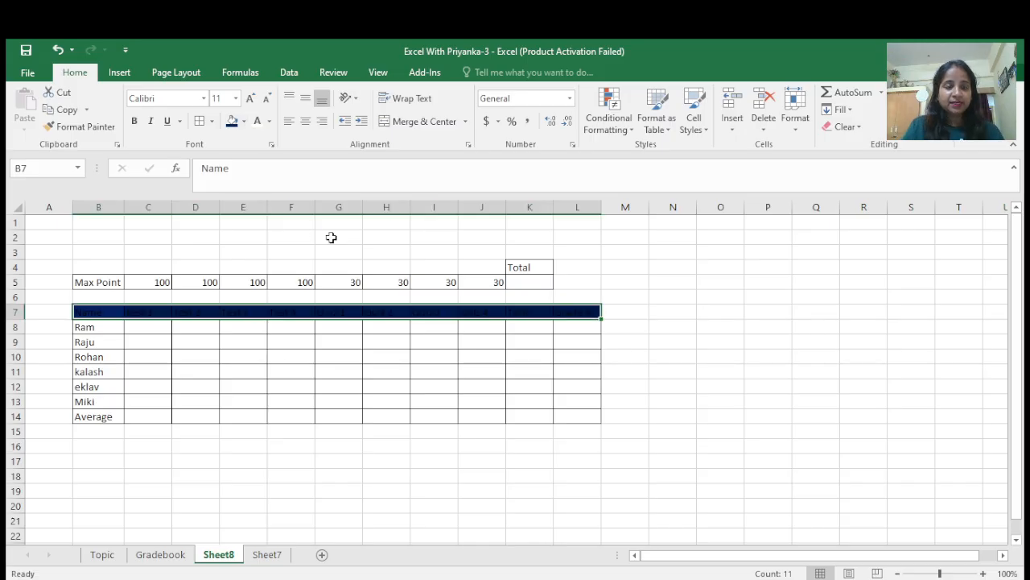
pyautogui.click(270, 123)
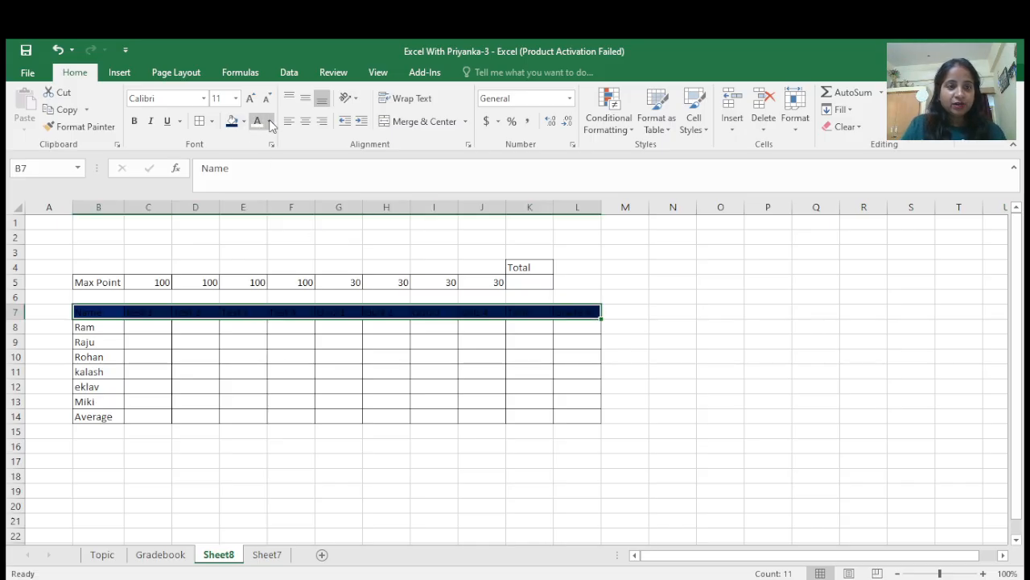
pyautogui.click(261, 173)
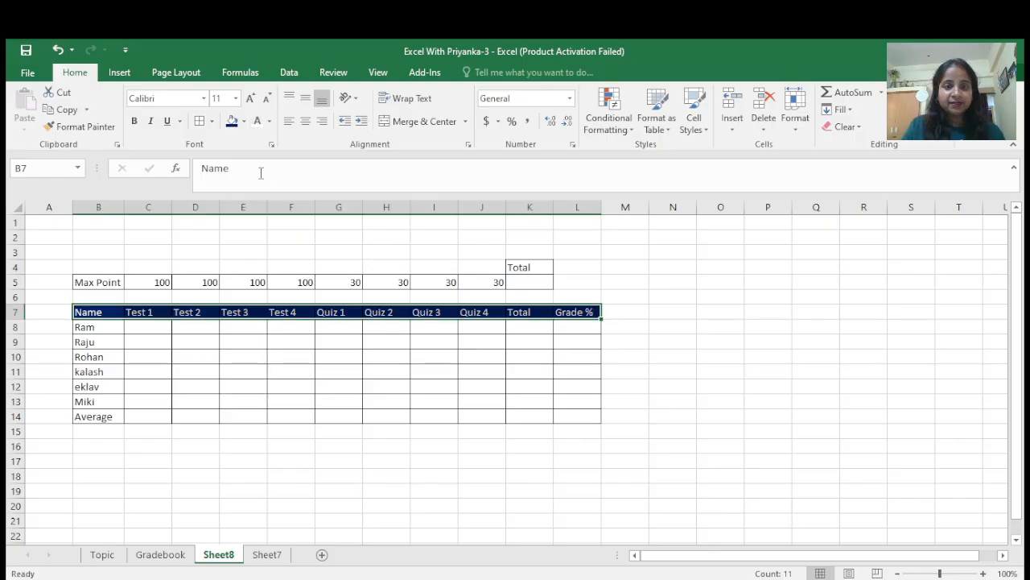
pyautogui.click(390, 364)
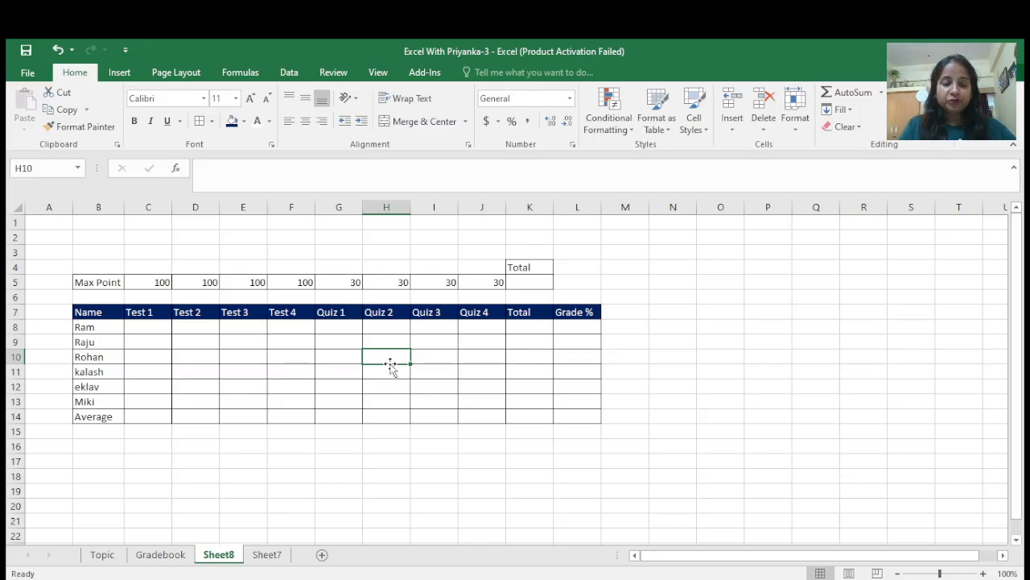
# Copy the header formatting from B7 onto the Average label in B14 with Format Painter.
pyautogui.click(95, 312)
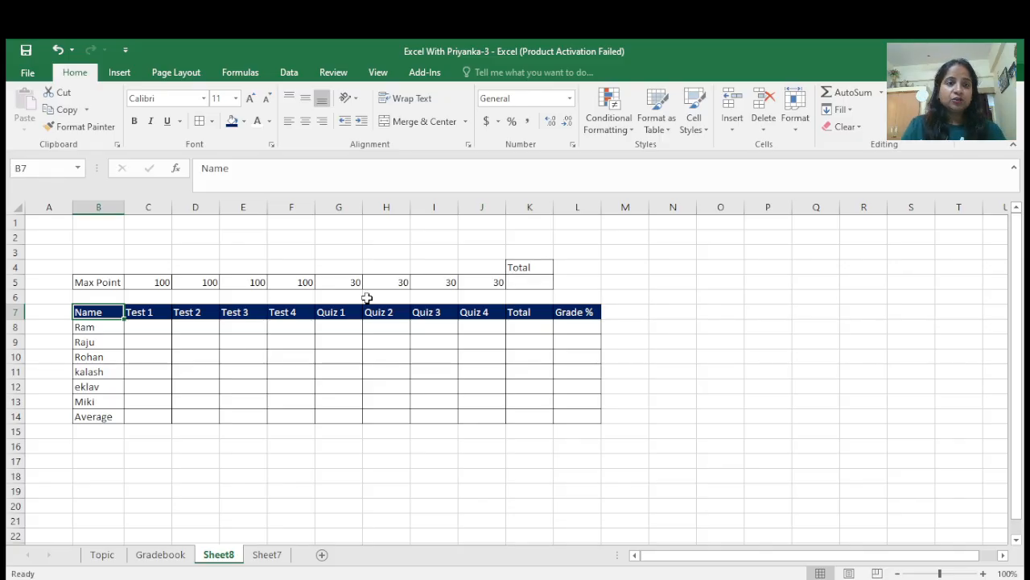
pyautogui.click(96, 132)
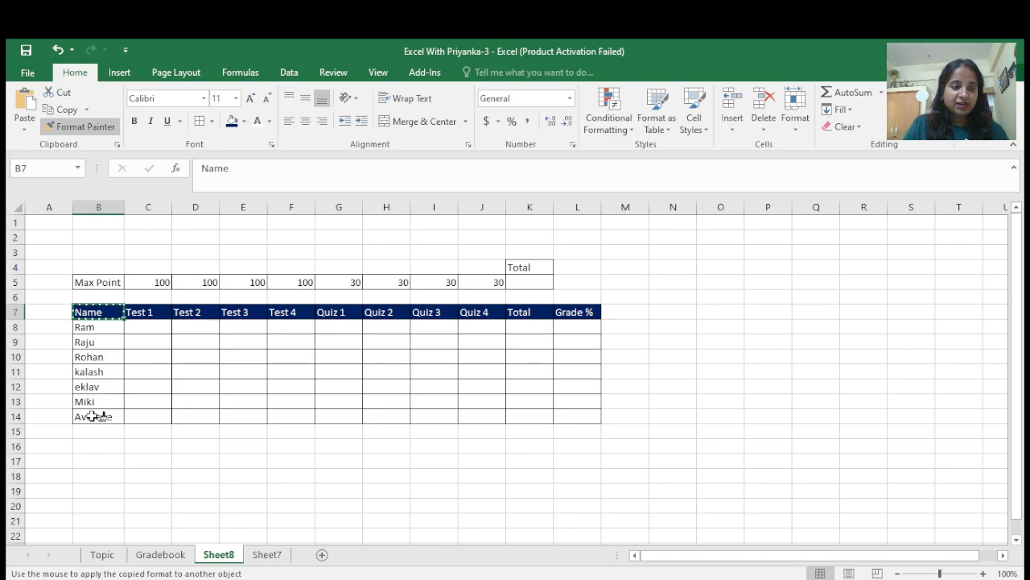
pyautogui.click(93, 416)
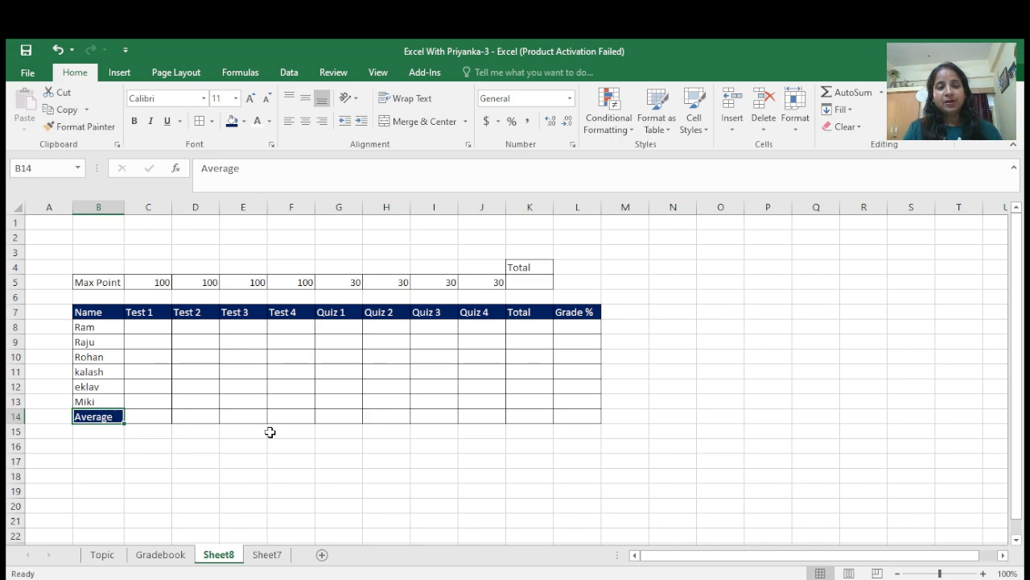
# Copy the header formatting from B7 onto the Max Point label in B5 and the Total label in K4.
pyautogui.click(91, 312)
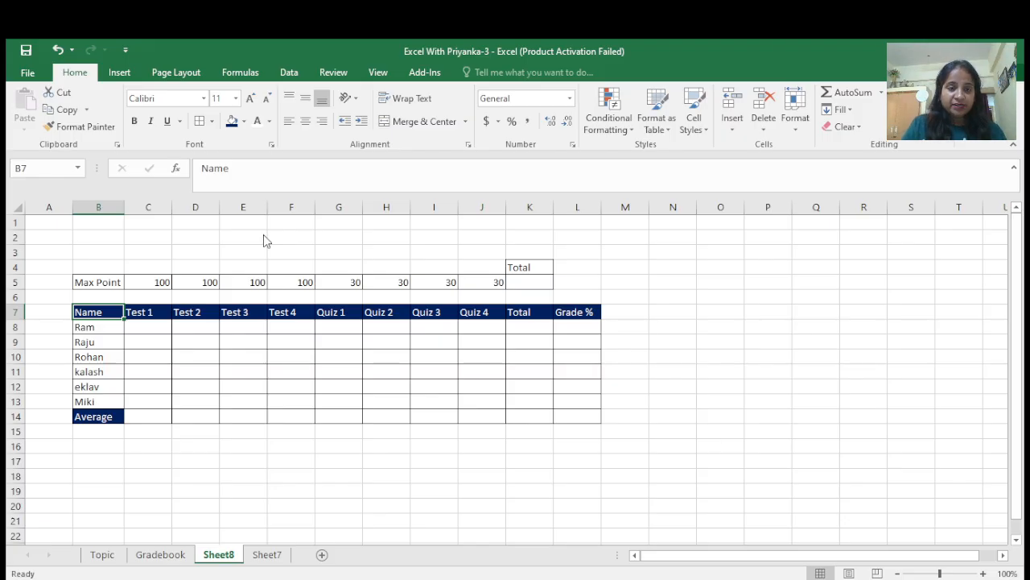
pyautogui.hotkey('alt', 'h')
pyautogui.press('f')
pyautogui.press('p')
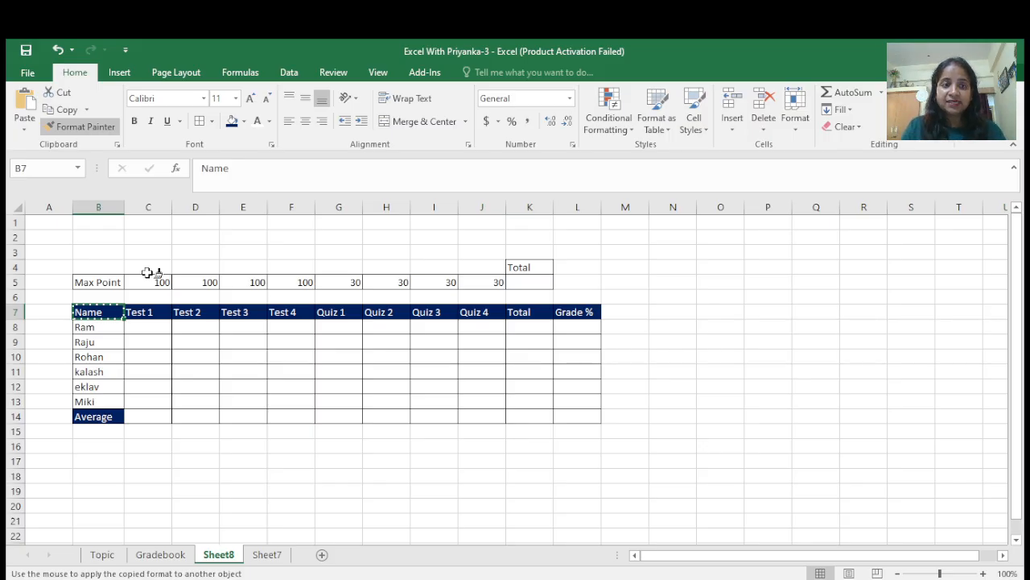
pyautogui.click(95, 277)
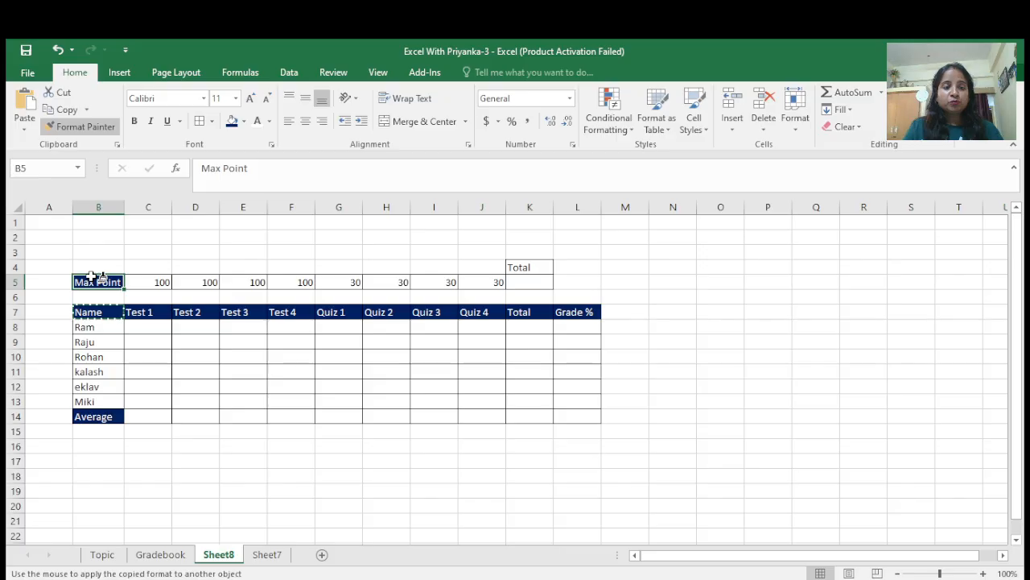
pyautogui.click(527, 264)
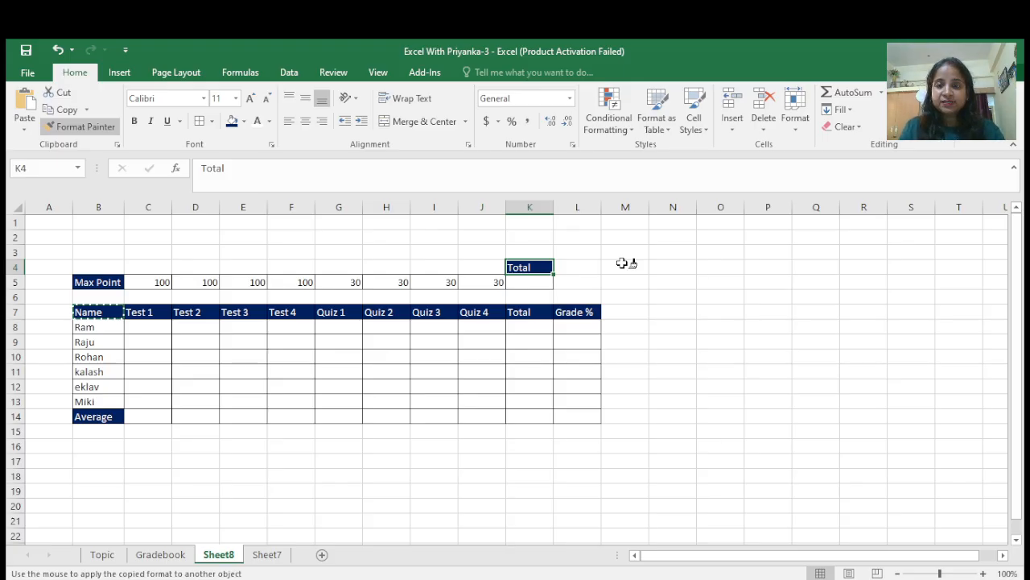
pyautogui.press('Escape')
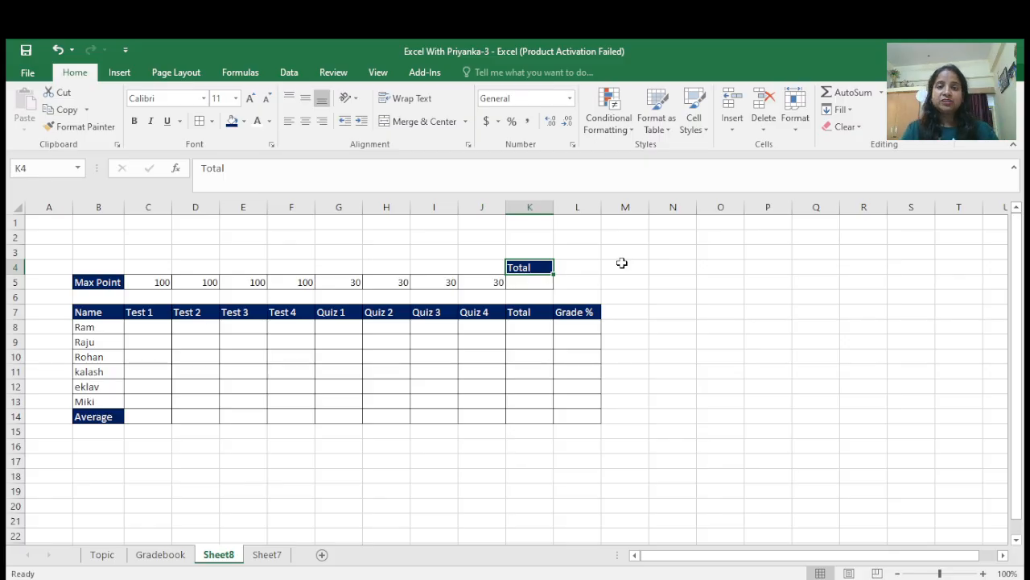
# Fill the Total and Grade % cells K8:L14 and the maximum total cell K5 with light green.
pyautogui.click(521, 330)
pyautogui.moveTo(521, 338); pyautogui.dragTo(580, 411)
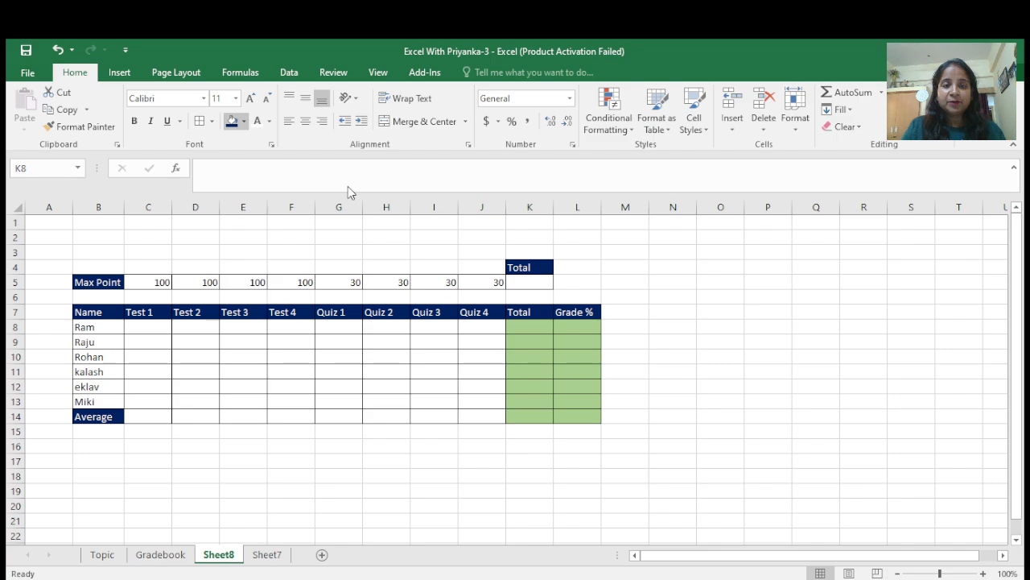
pyautogui.click(348, 186)
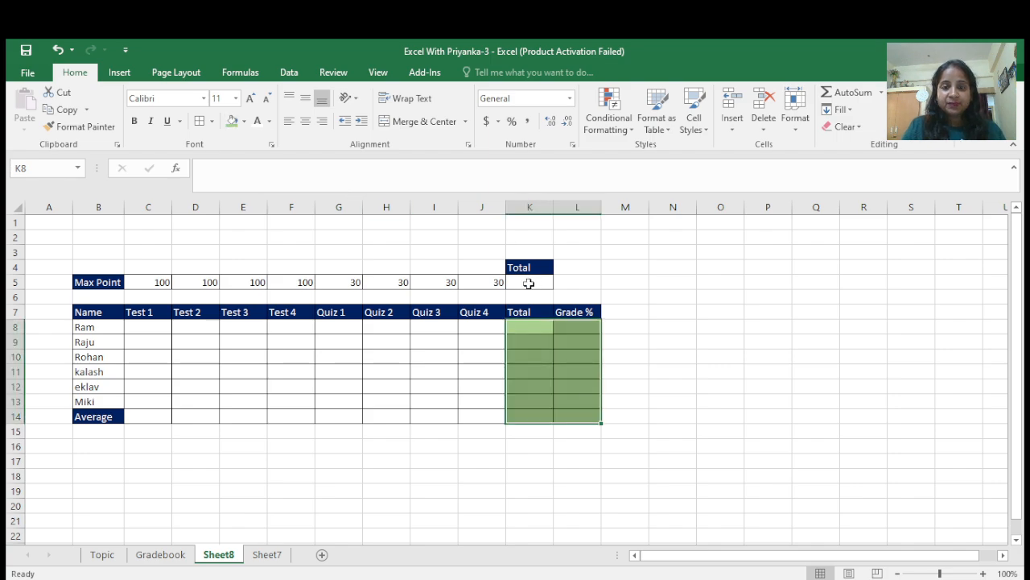
pyautogui.click(527, 281)
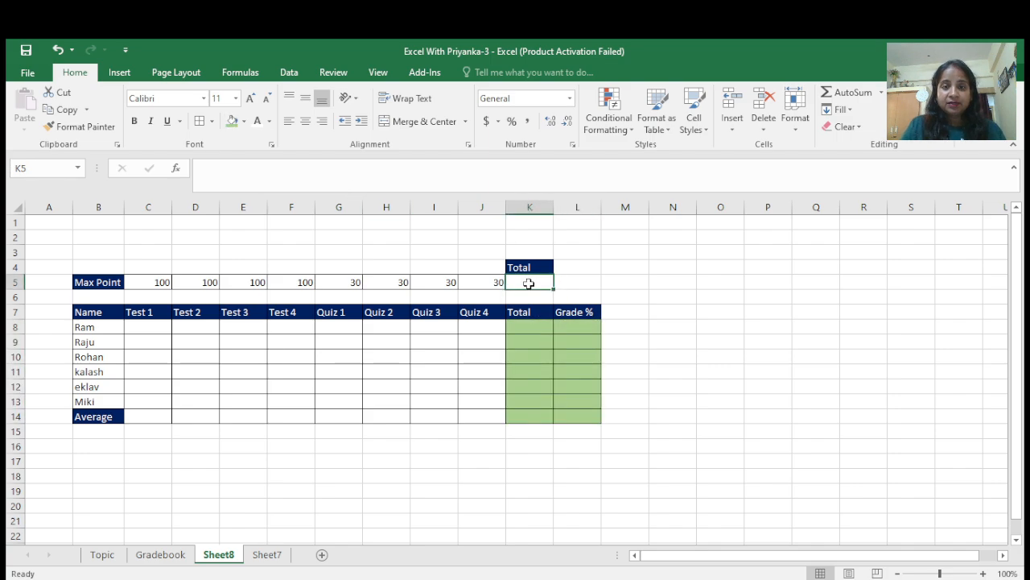
pyautogui.click(232, 121)
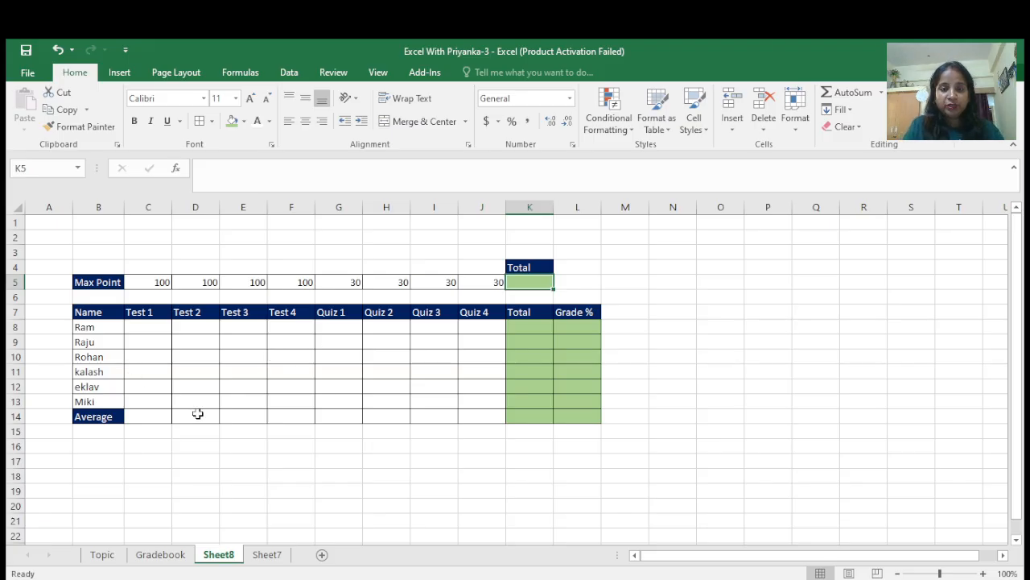
# Enter the current date 6/20/2026 in B16 and auto-fill the daily dates across to K16.
pyautogui.click(92, 446)
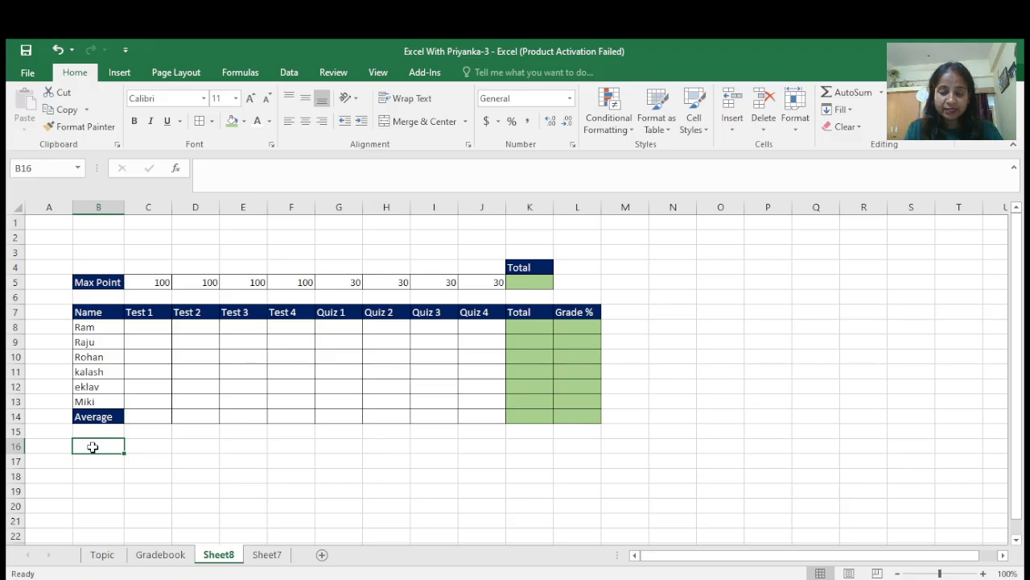
pyautogui.hotkey('ctrl', ';')
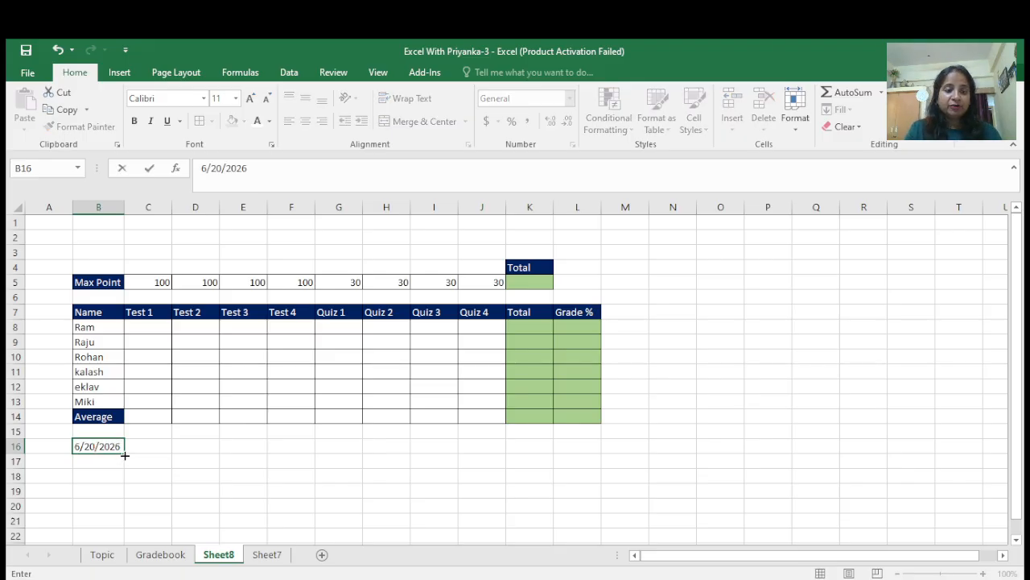
pyautogui.hotkey('ctrl', 'Return')
pyautogui.moveTo(125, 454); pyautogui.dragTo(532, 437)
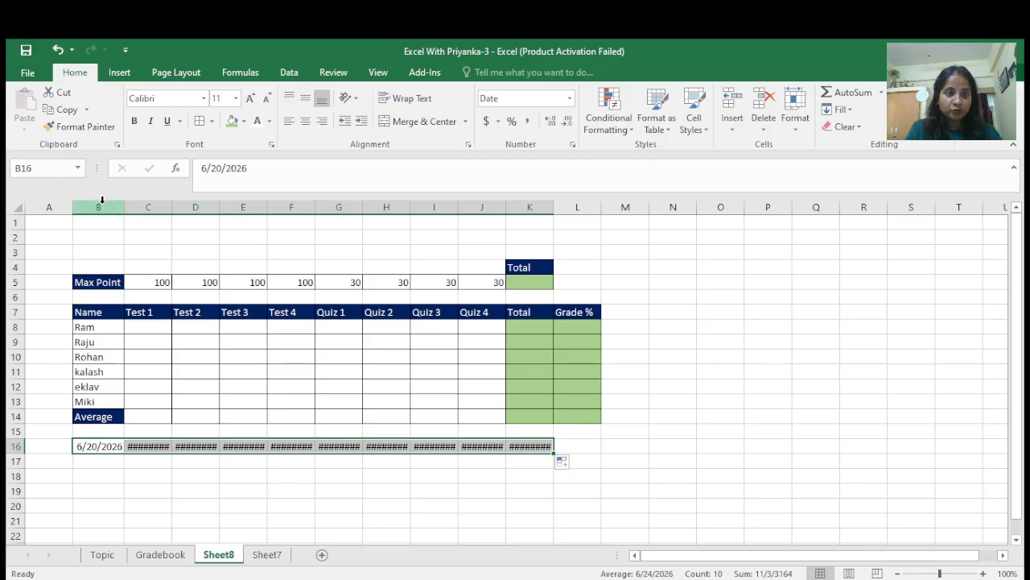
# Widen columns B through K equally so that the dates in row 16 fit.
pyautogui.moveTo(101, 201); pyautogui.dragTo(529, 198)
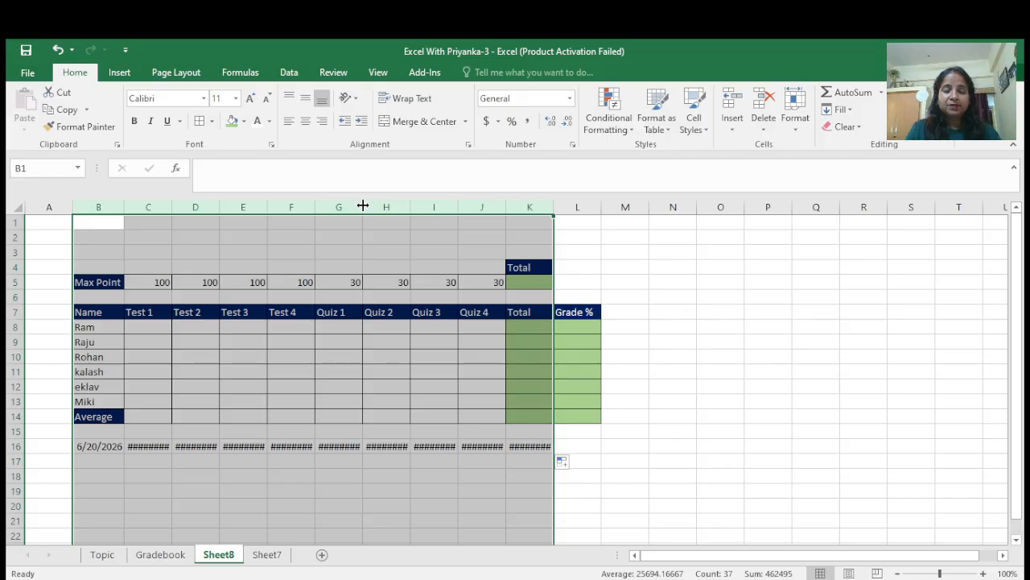
pyautogui.moveTo(363, 206); pyautogui.dragTo(384, 211)
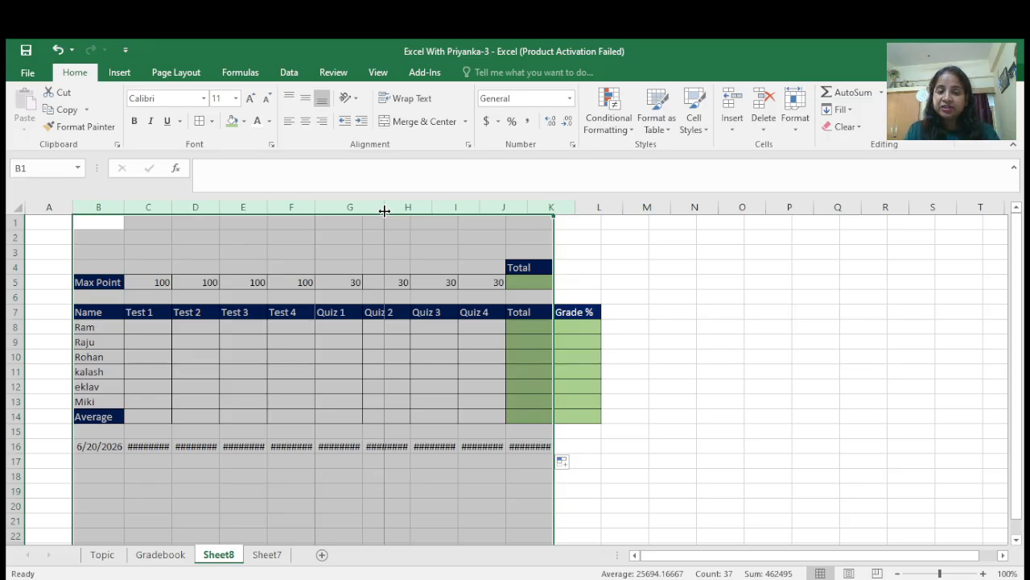
pyautogui.moveTo(385, 210); pyautogui.dragTo(385, 211)
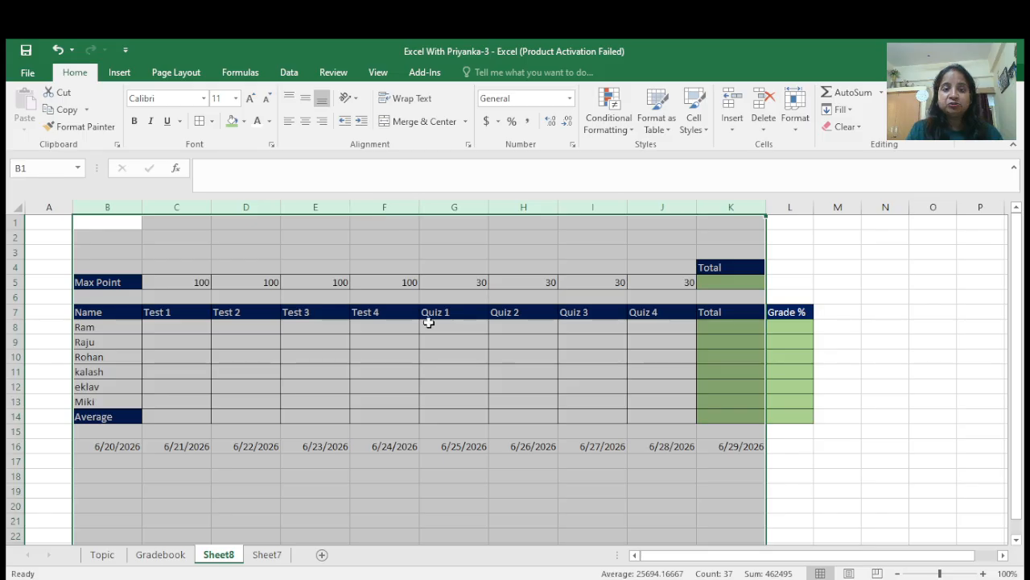
# Try auto-fitting column F's width to its contents and undo the width change.
pyautogui.click(379, 448)
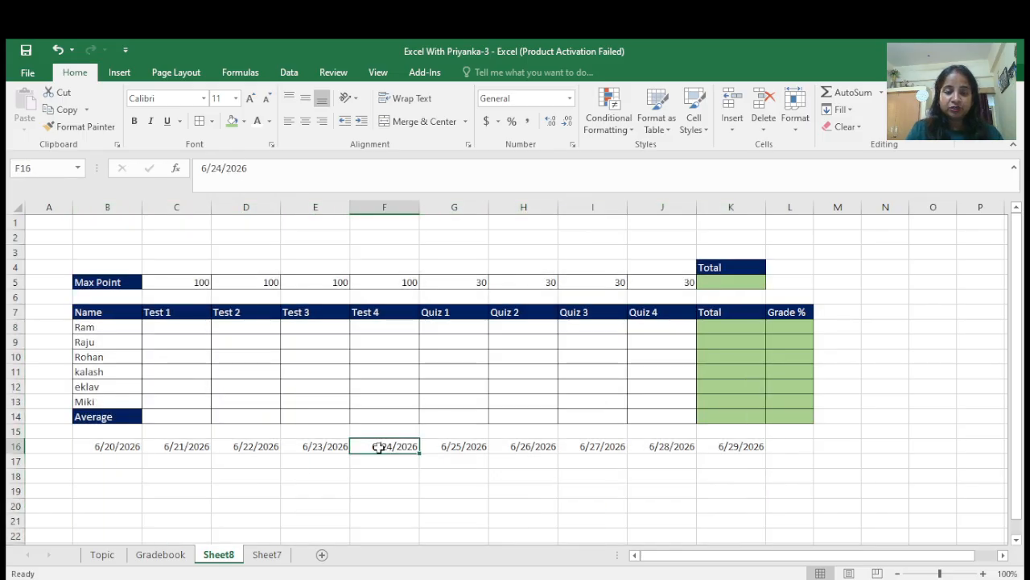
pyautogui.doubleClick(420, 207)
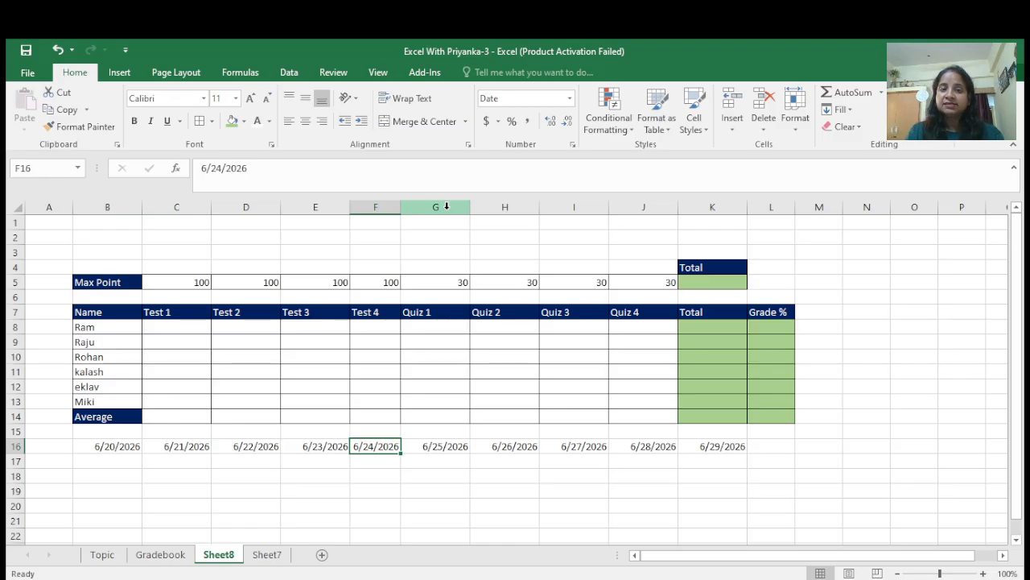
pyautogui.hotkey('ctrl', 'z')
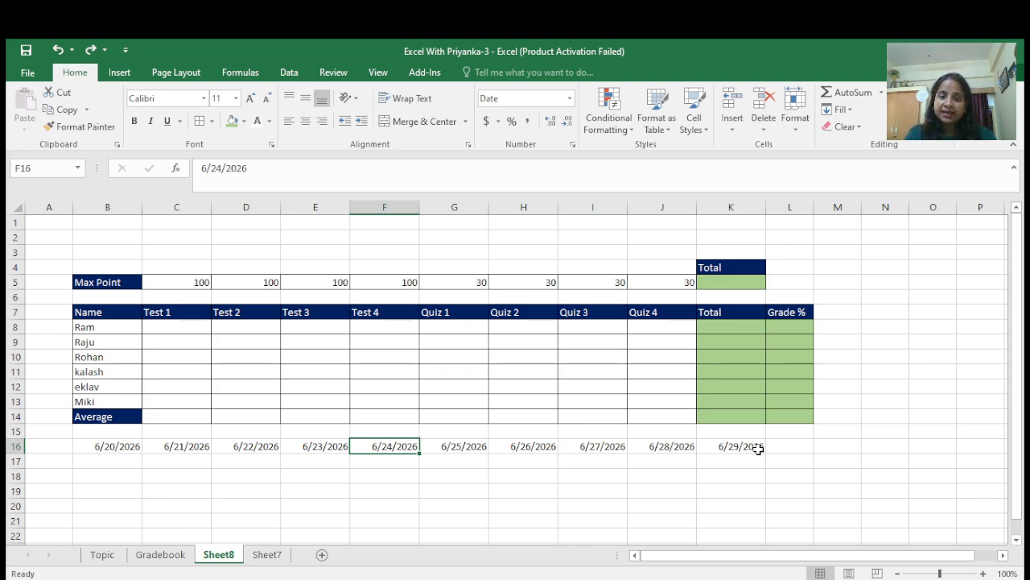
# Enter "sat" in B17 and auto-fill the weekday names across to K17.
pyautogui.click(122, 460)
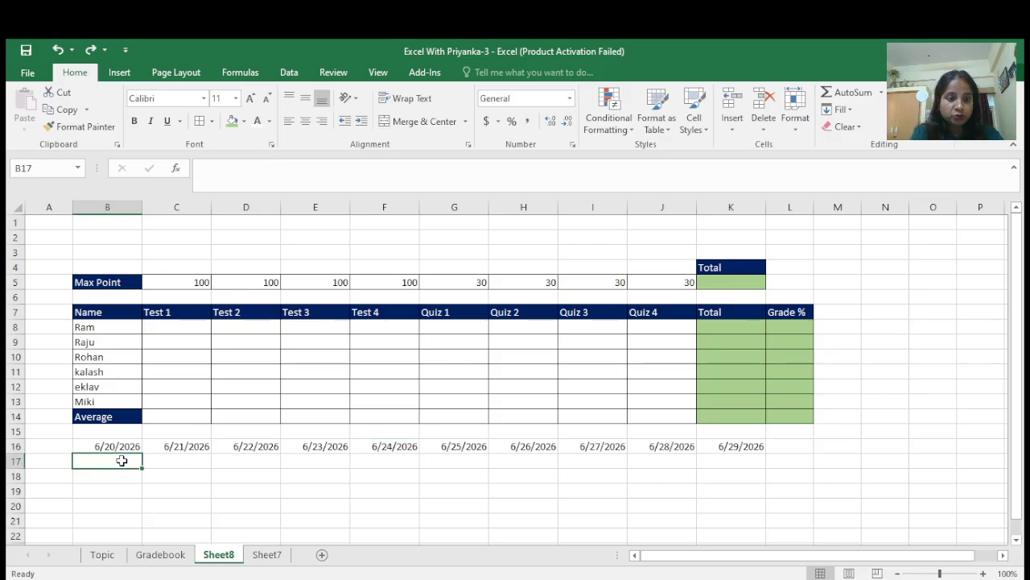
pyautogui.write('sat')
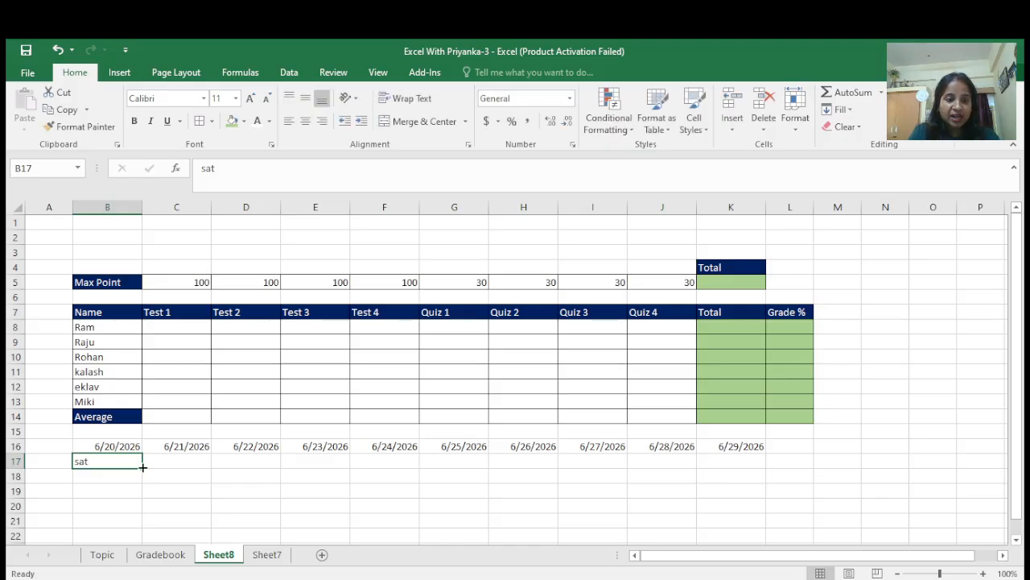
pyautogui.moveTo(143, 466); pyautogui.dragTo(763, 457)
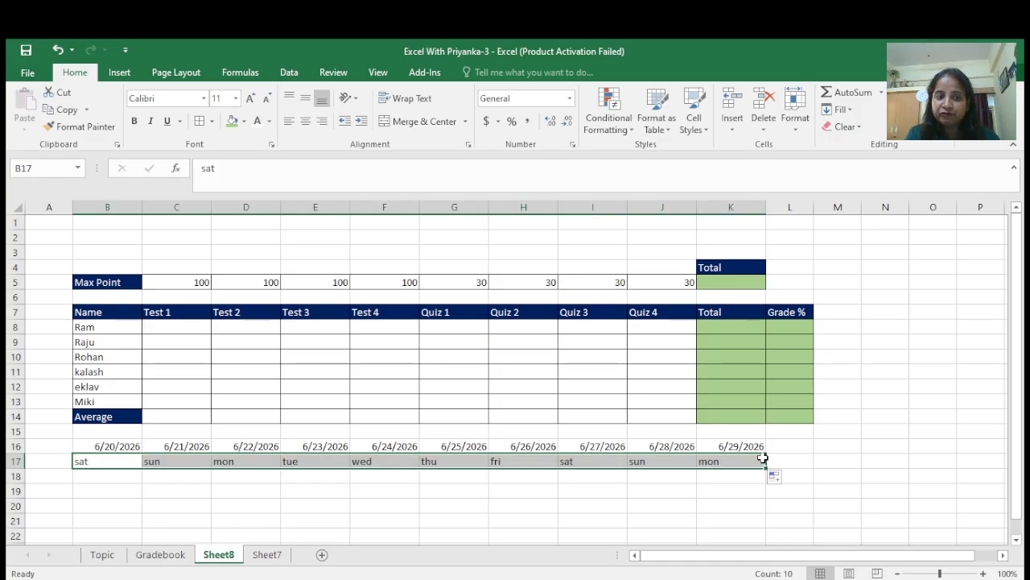
# Enter "jan" in B19 and auto-fill the month names across to K19.
pyautogui.click(122, 491)
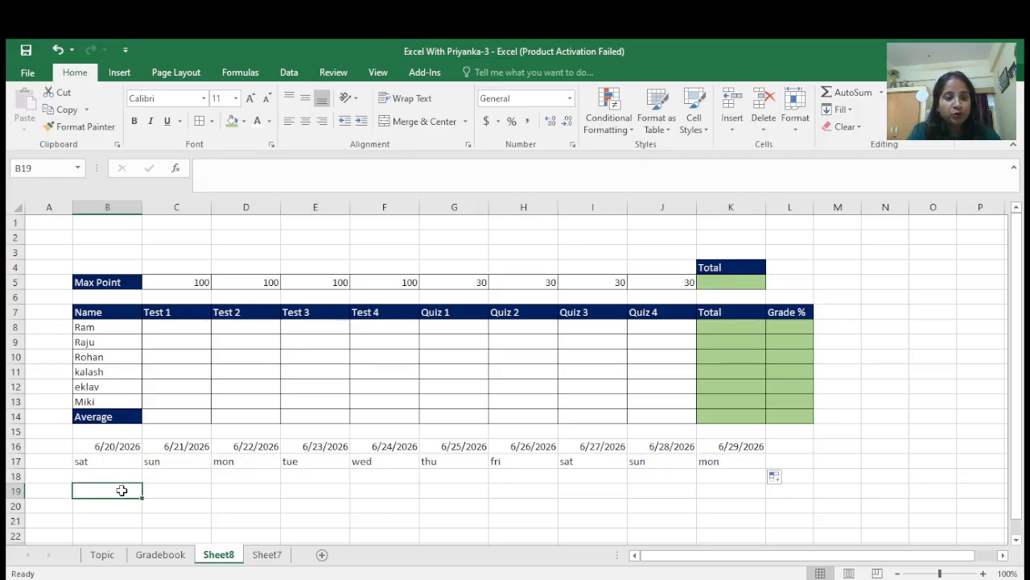
pyautogui.write('jan')
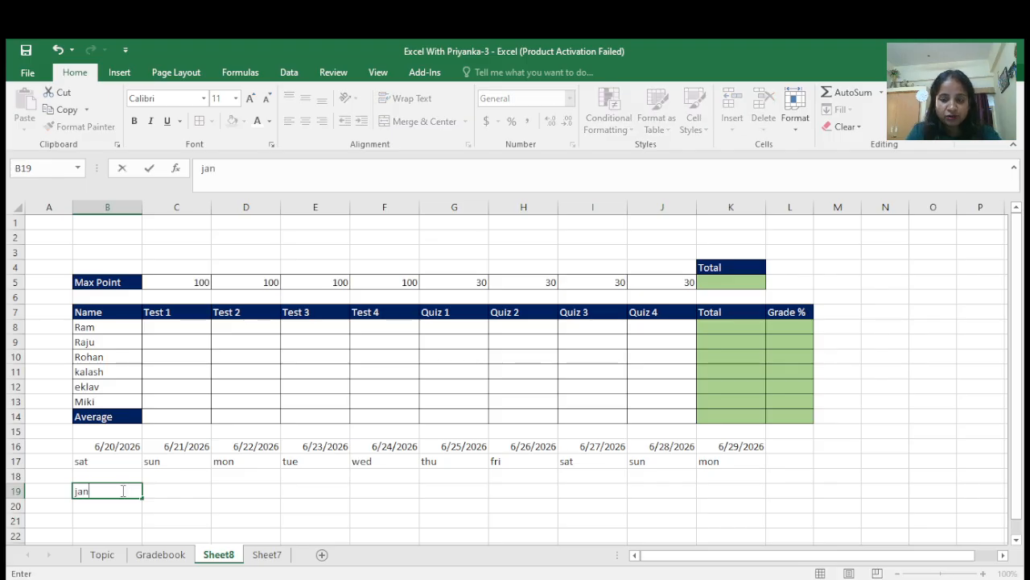
pyautogui.hotkey('ctrl', 'Return')
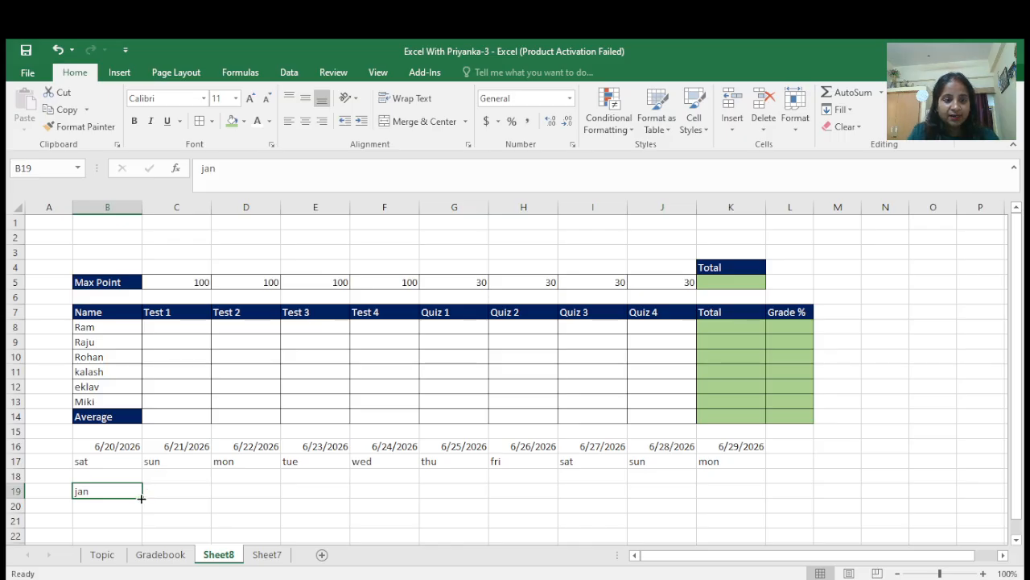
pyautogui.moveTo(142, 499); pyautogui.dragTo(739, 488)
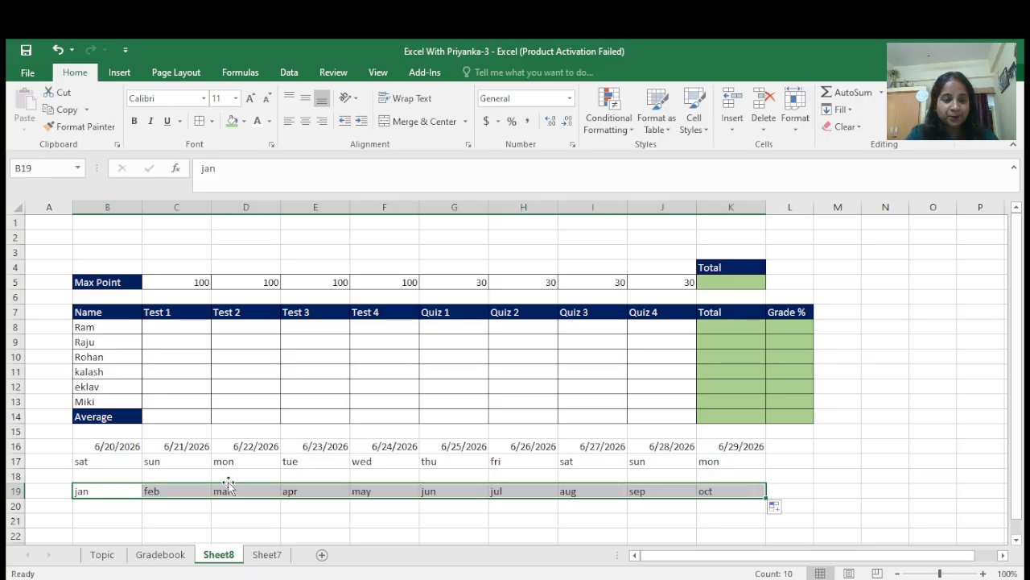
# Enter the date 01/01/2025 in B20 and fill the series by months across to K20.
pyautogui.click(97, 505)
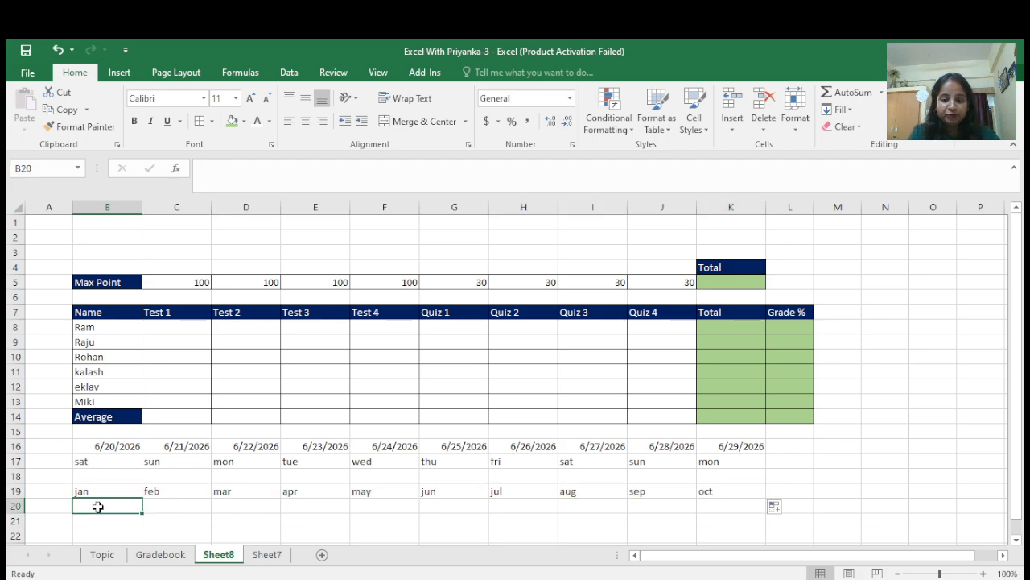
pyautogui.write('01/')
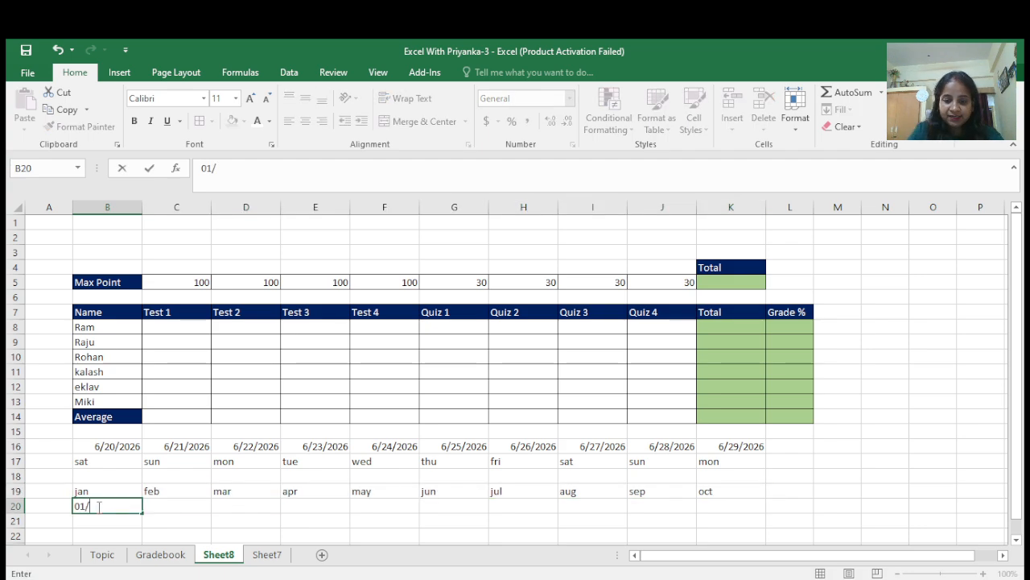
pyautogui.write('01/2025')
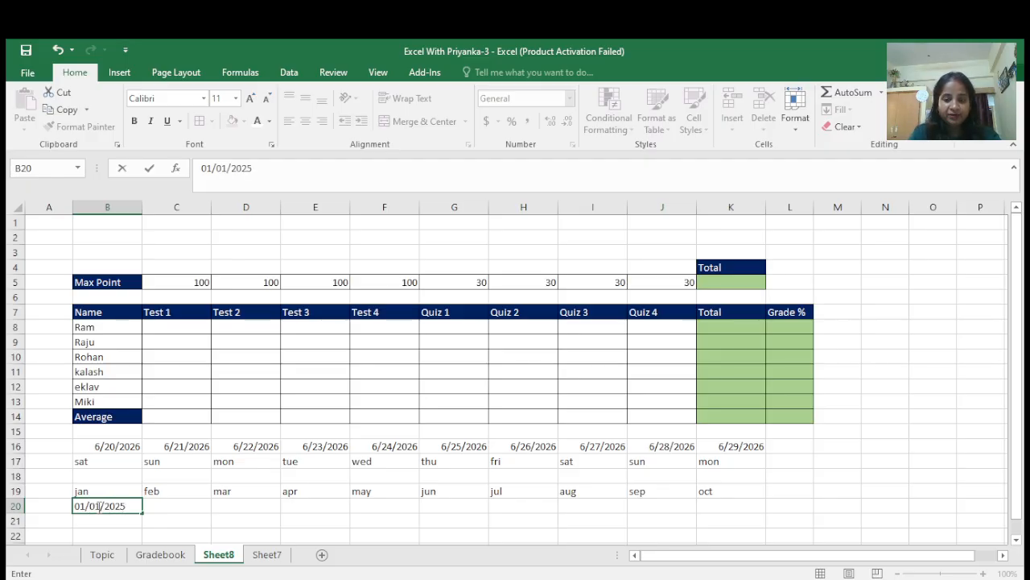
pyautogui.hotkey('ctrl', 'Return')
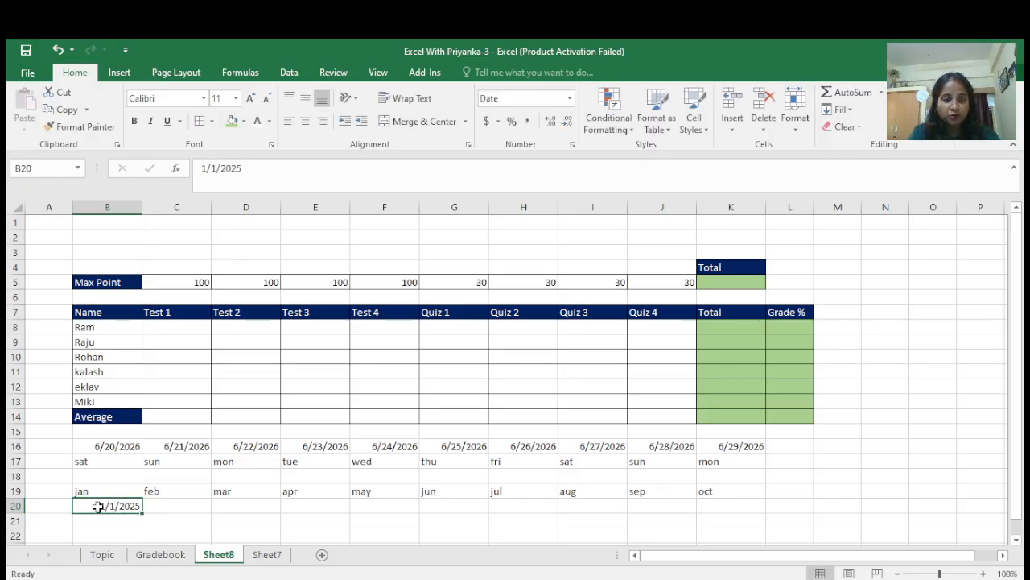
pyautogui.moveTo(142, 512); pyautogui.dragTo(738, 502)
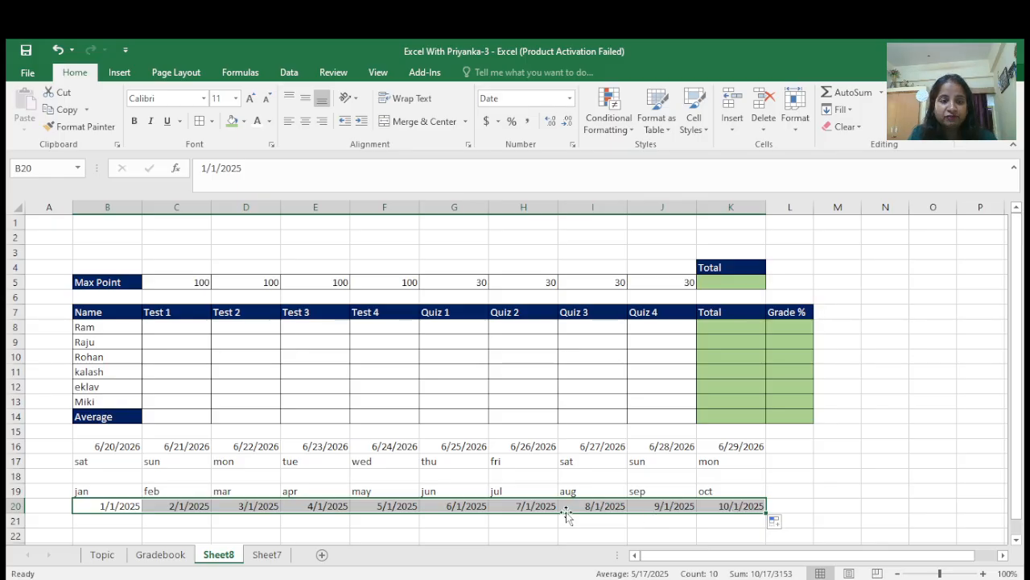
pyautogui.click(179, 520)
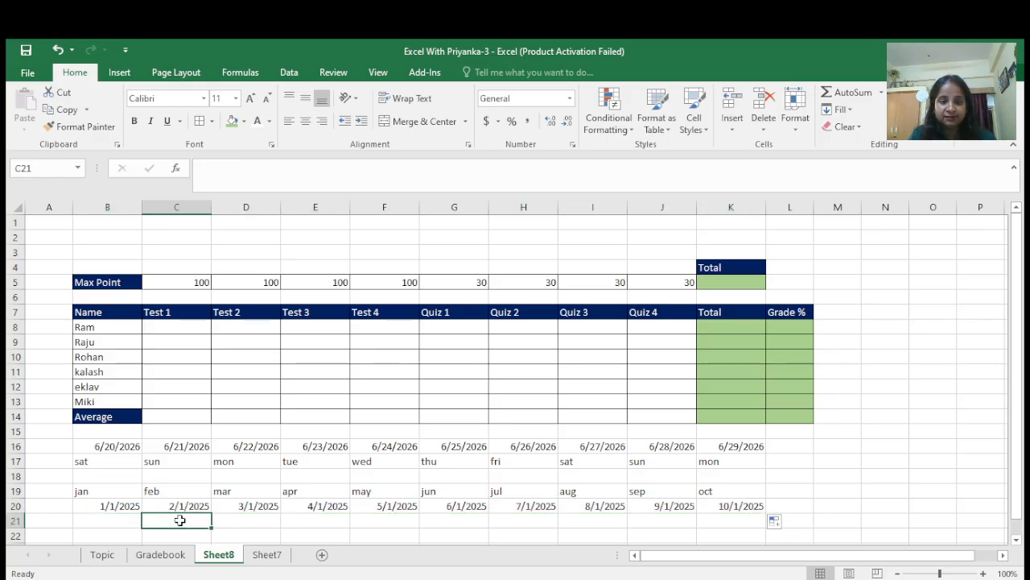
pyautogui.click(80, 491)
pyautogui.press('Down')
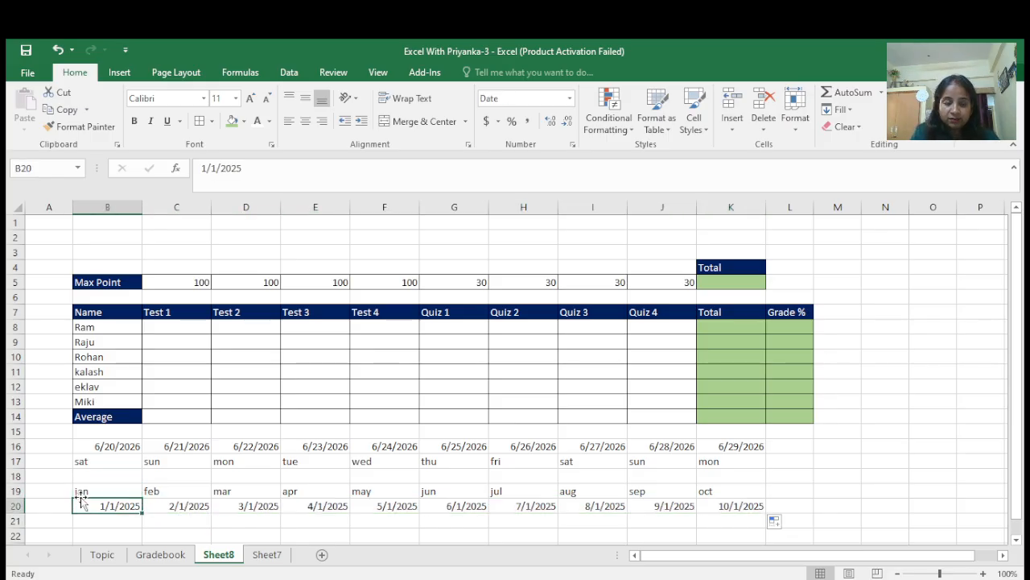
# Enter "Friday" in B22 and fill the series with weekdays only across to K22.
pyautogui.press('Down')
pyautogui.press('Down')
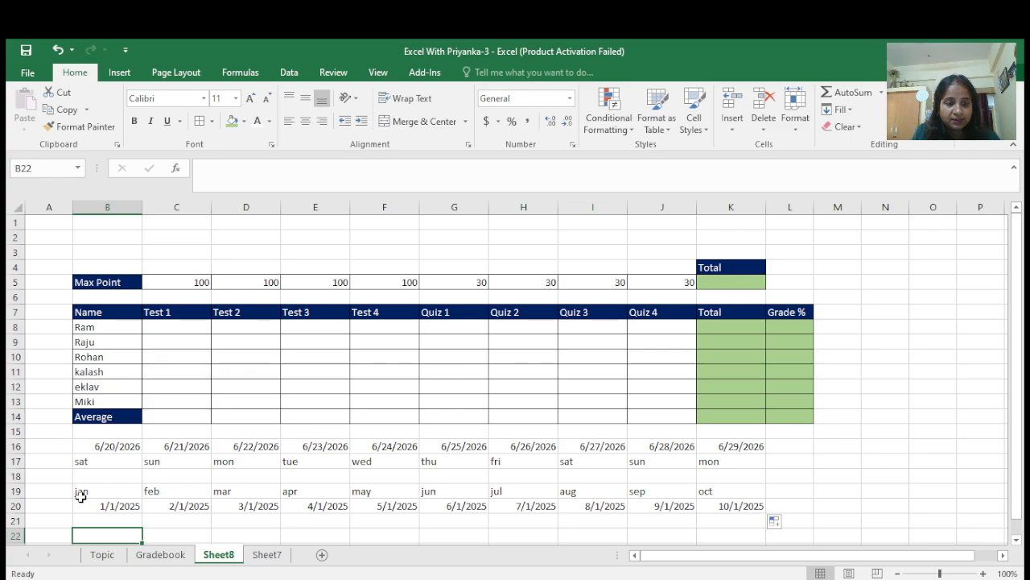
pyautogui.click(1017, 539)
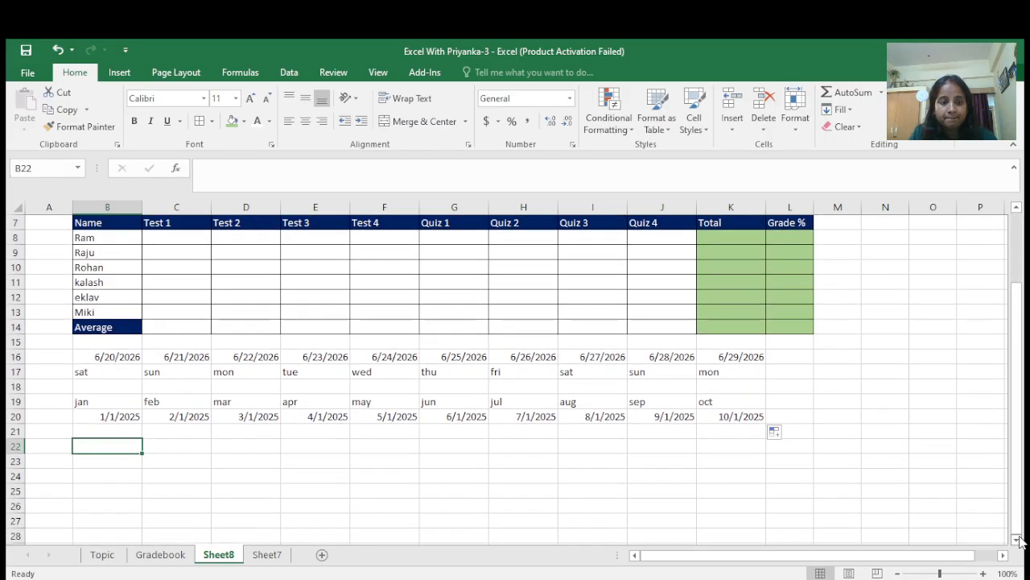
pyautogui.click(109, 444)
pyautogui.write('Friday')
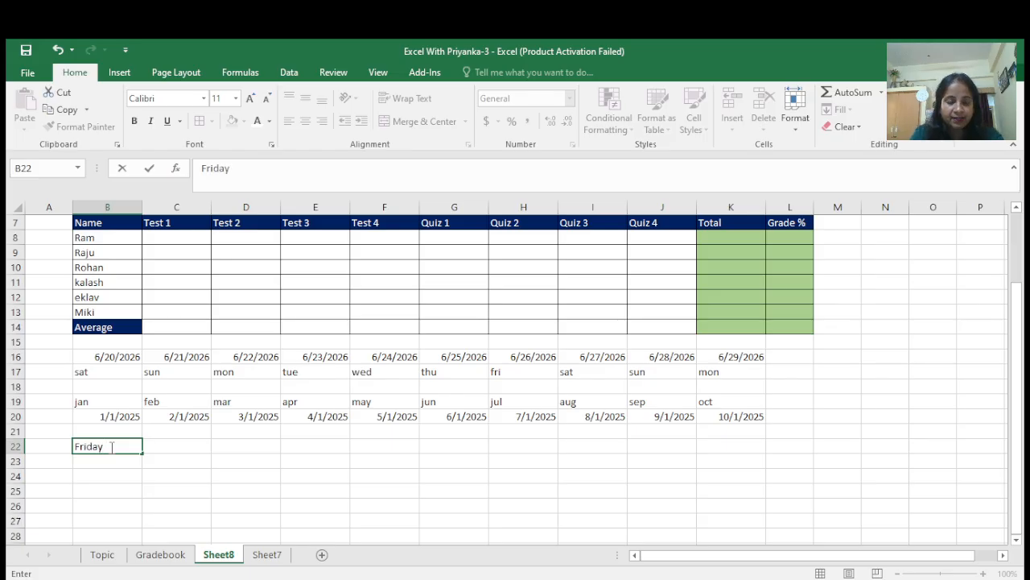
pyautogui.hotkey('ctrl', 'Return')
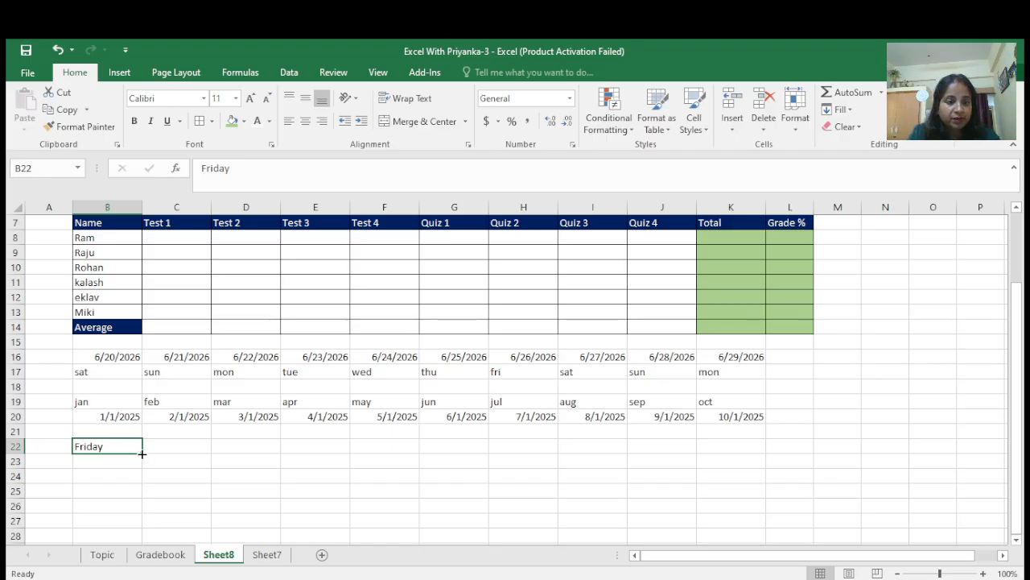
pyautogui.moveTo(142, 453); pyautogui.dragTo(758, 449)
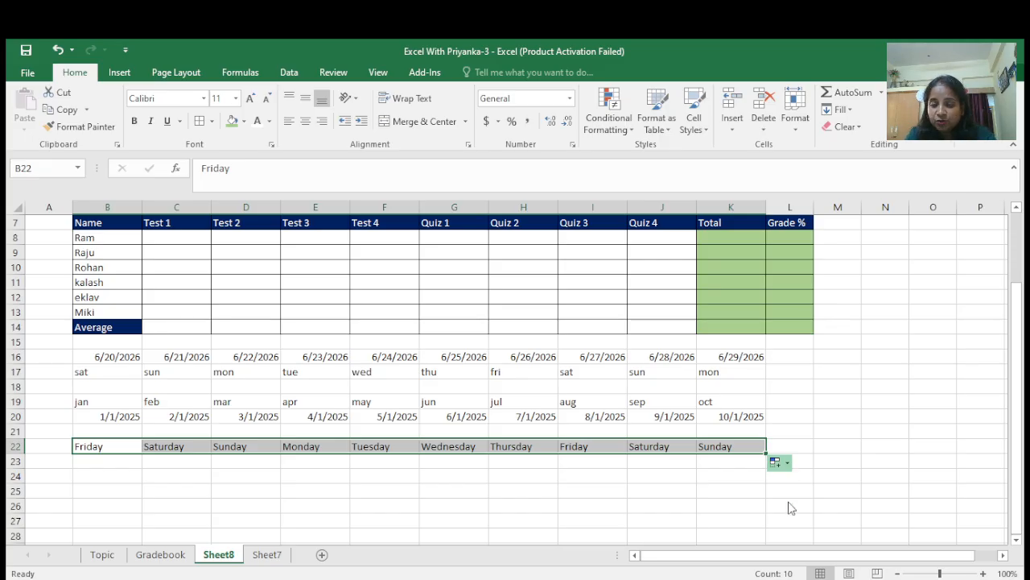
pyautogui.click(779, 568)
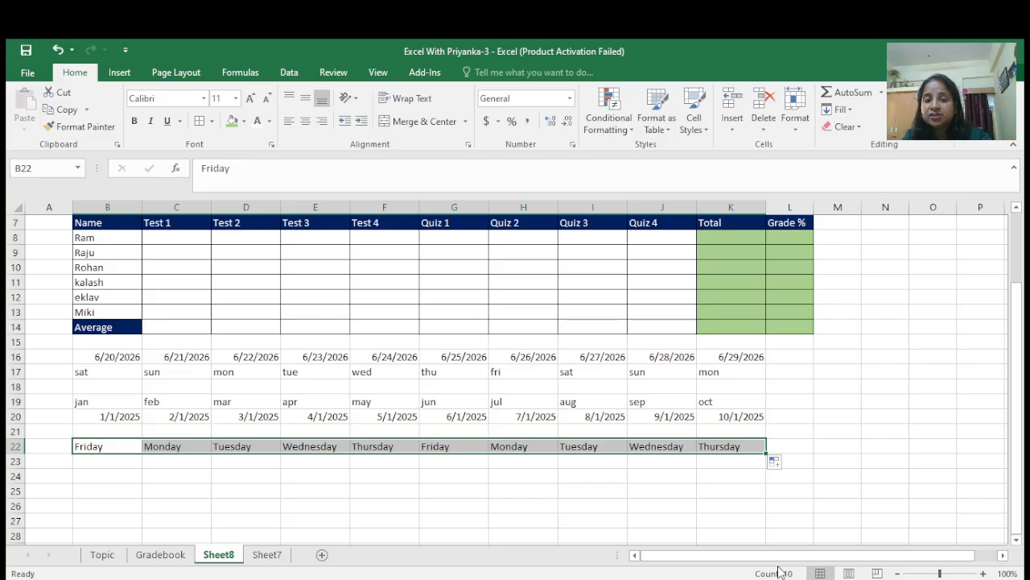
# Enter 2 in B24 and 8 in C24, and extend the number series across to K24.
pyautogui.click(95, 465)
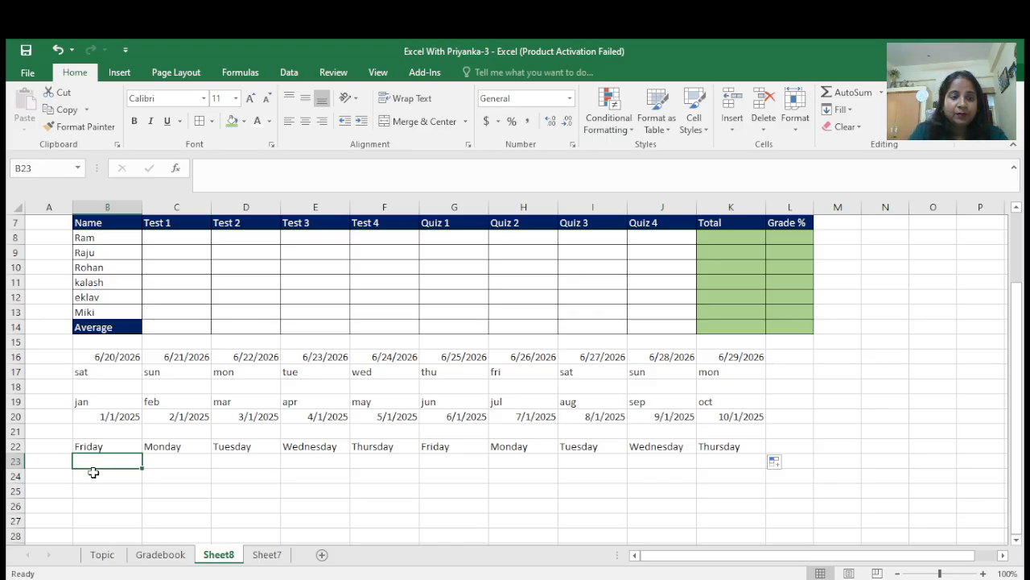
pyautogui.click(93, 475)
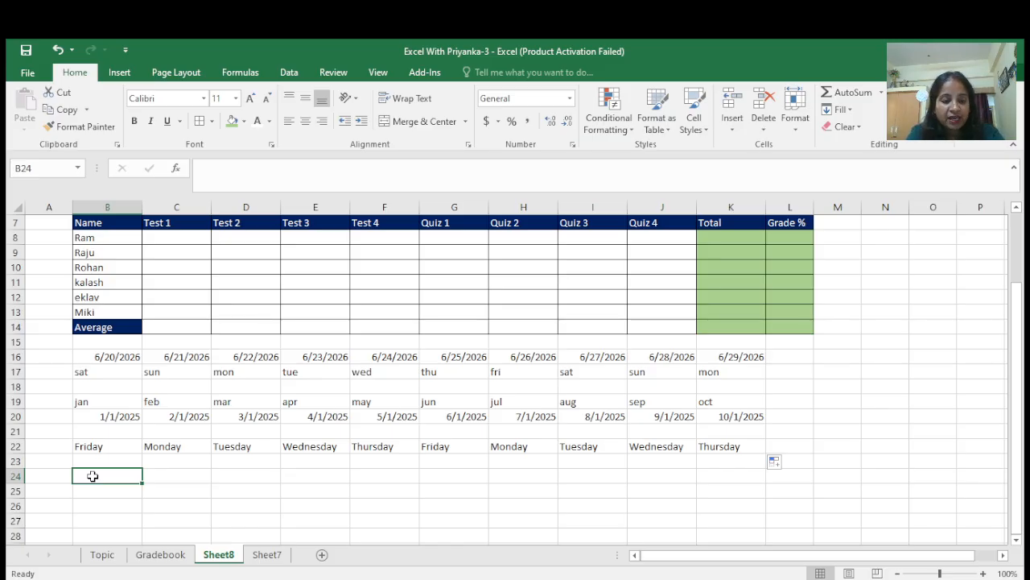
pyautogui.write('2')
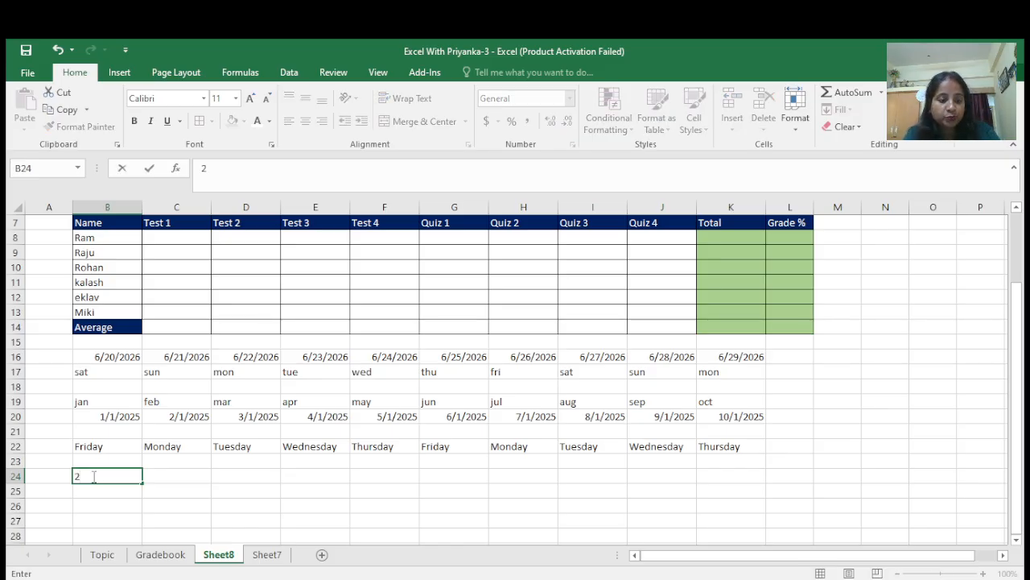
pyautogui.press('Tab')
pyautogui.write('8')
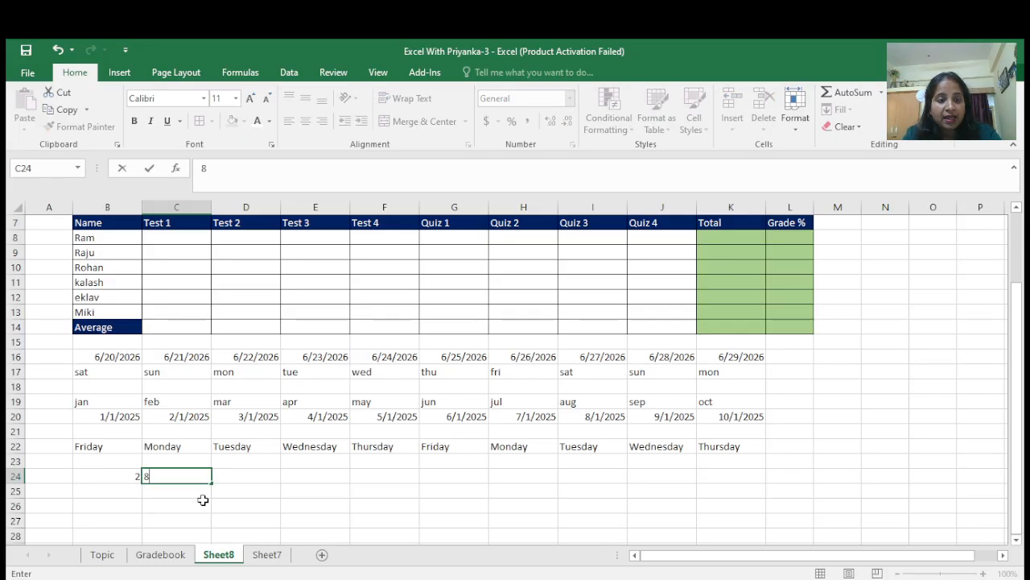
pyautogui.click(203, 503)
pyautogui.moveTo(123, 475); pyautogui.dragTo(211, 476)
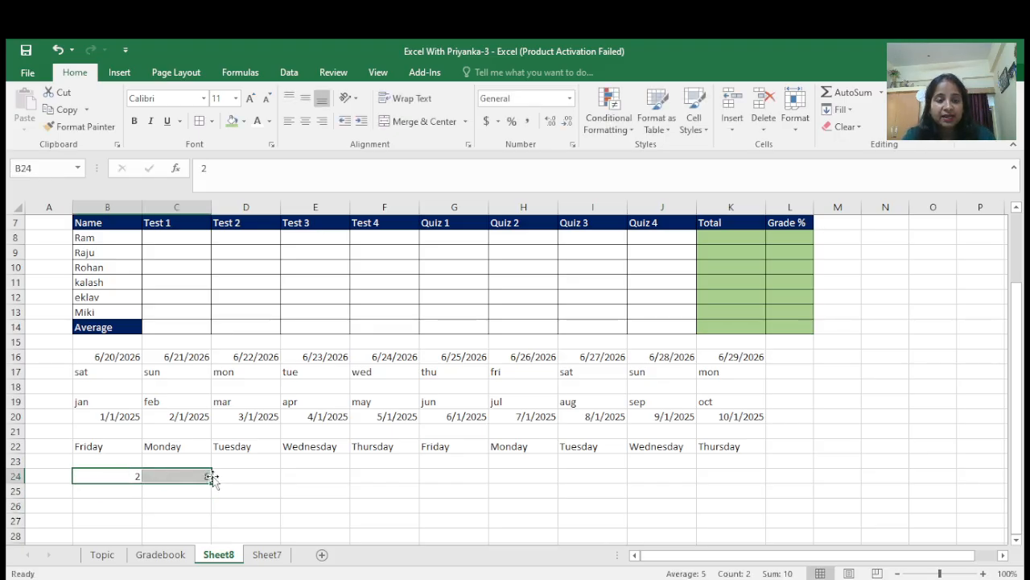
pyautogui.moveTo(214, 480); pyautogui.dragTo(746, 469)
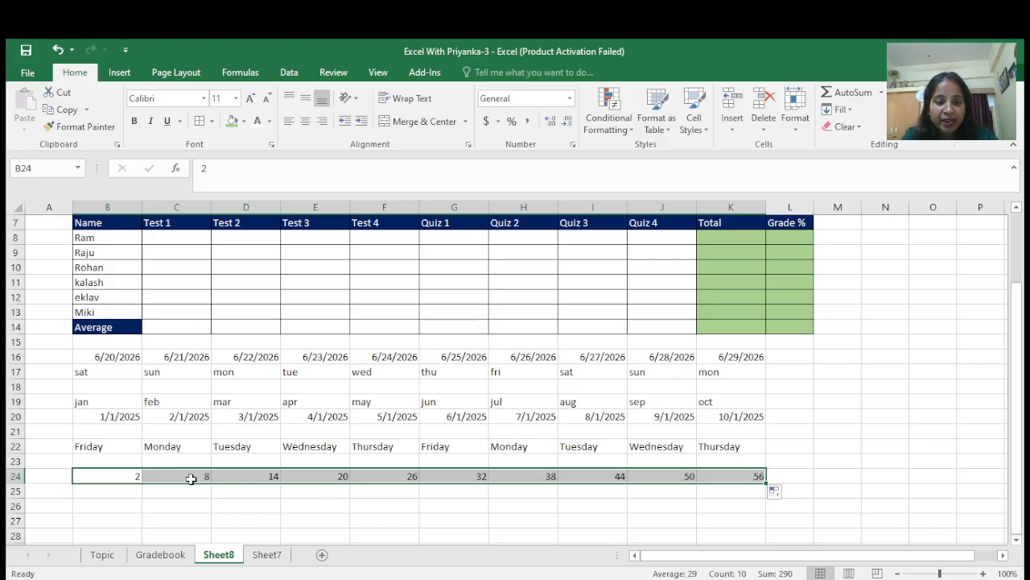
pyautogui.click(159, 490)
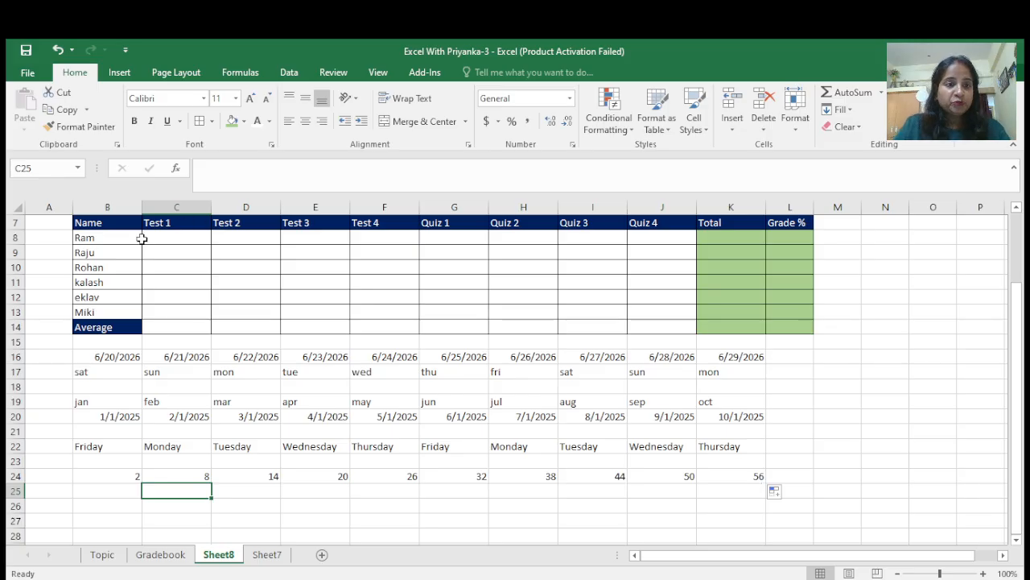
# Select the score range C8:J13 and enter the Test 1 scores 80, 86, 97, 99, 100 and 87 in C8:C13.
pyautogui.click(157, 238)
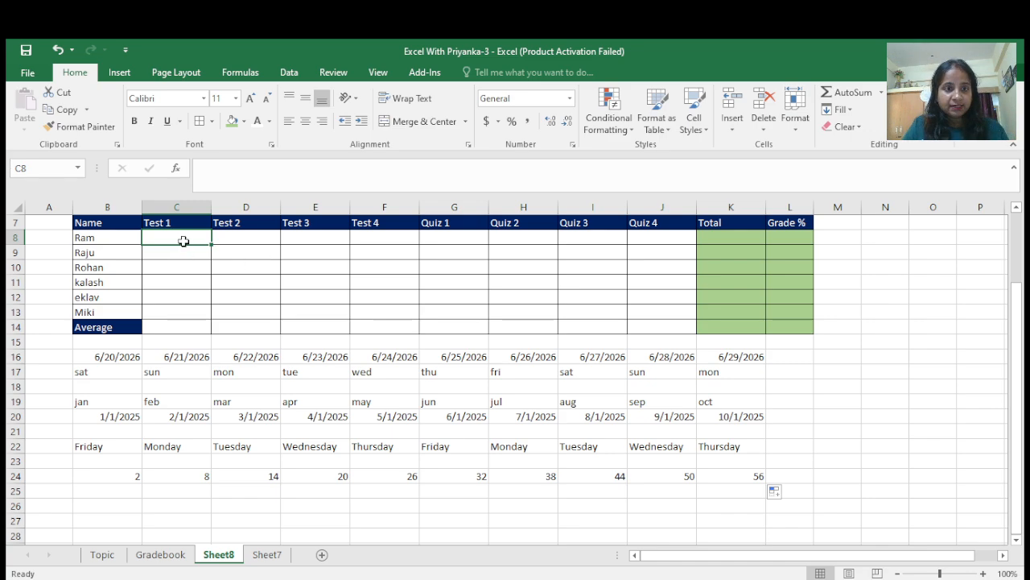
pyautogui.moveTo(181, 236); pyautogui.dragTo(665, 310)
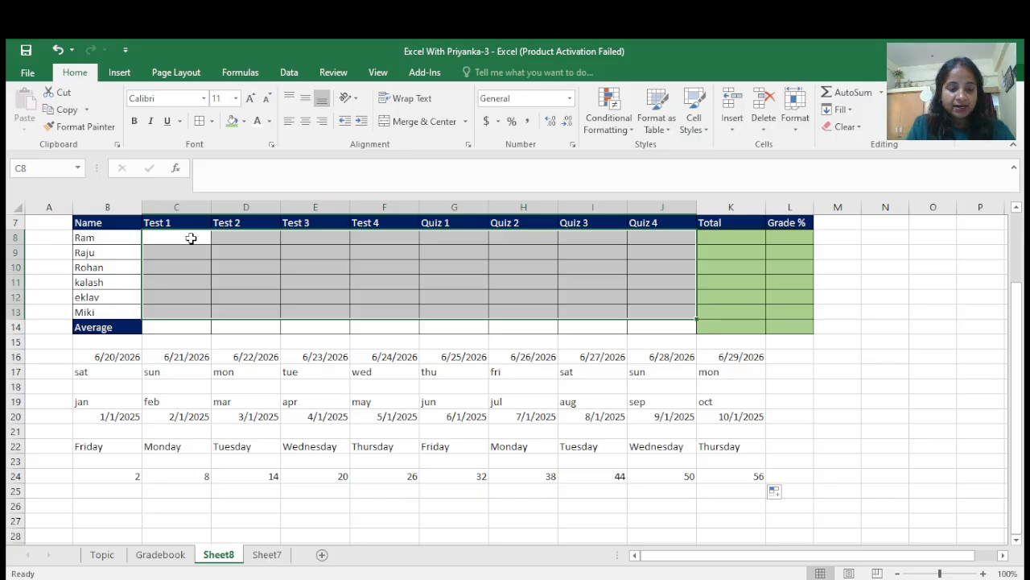
pyautogui.write('80')
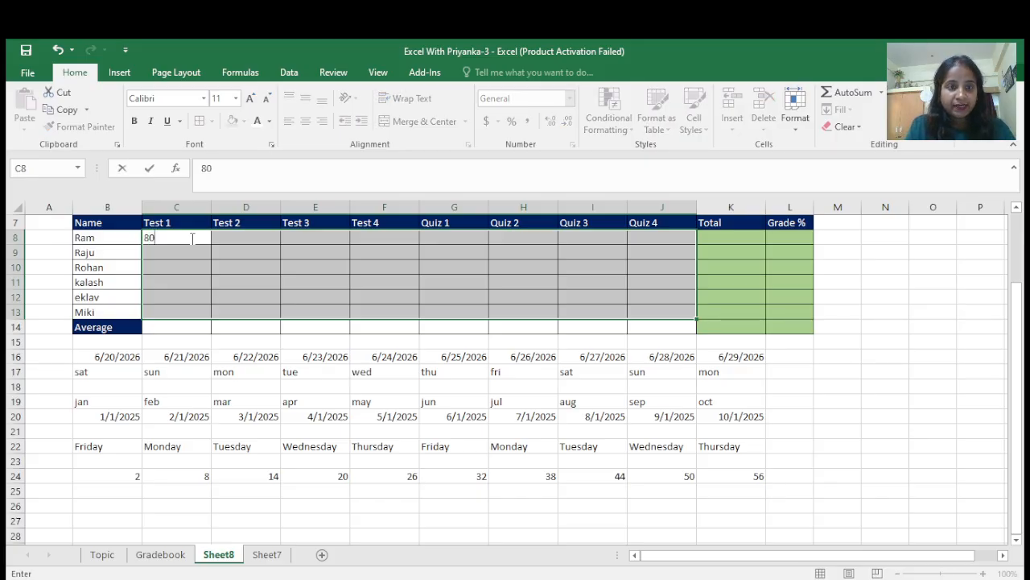
pyautogui.press('Return')
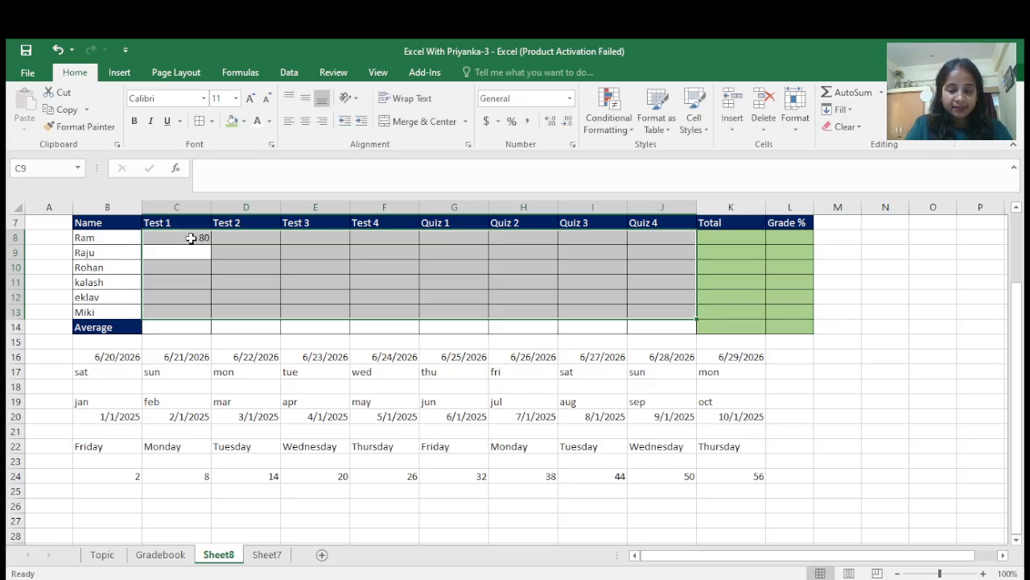
pyautogui.write('86')
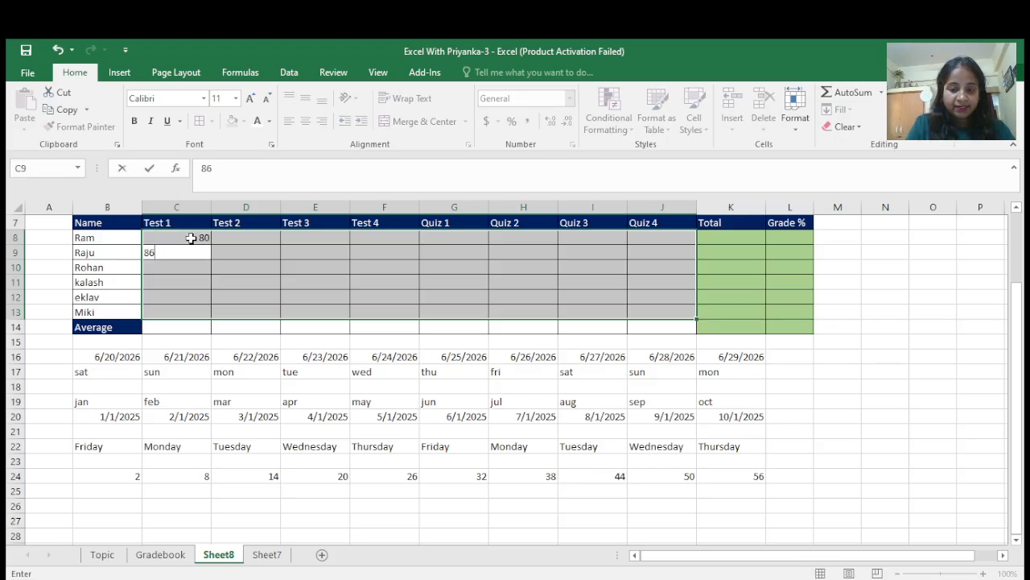
pyautogui.press('Return')
pyautogui.write('7')
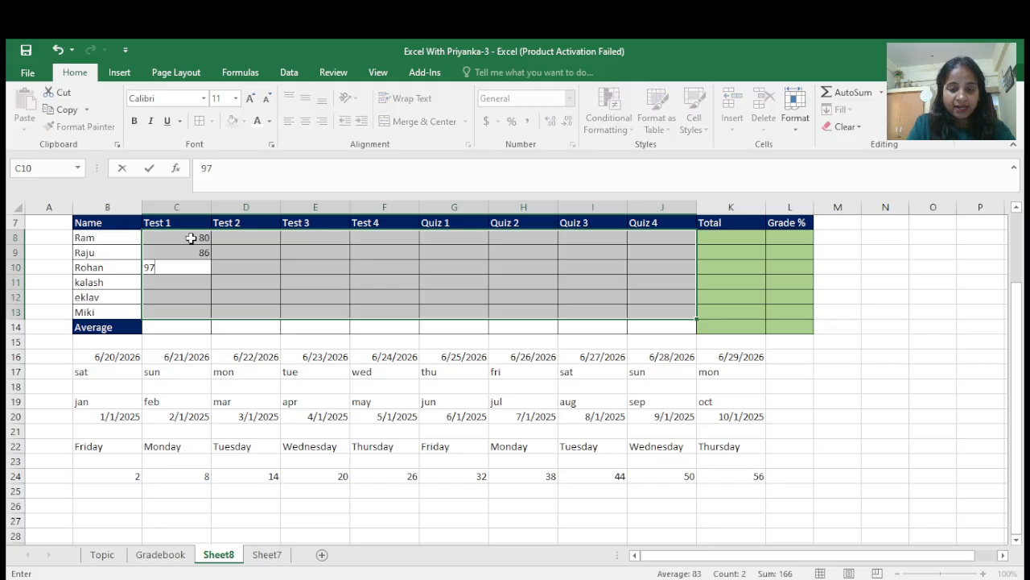
pyautogui.press('Return')
pyautogui.write('99')
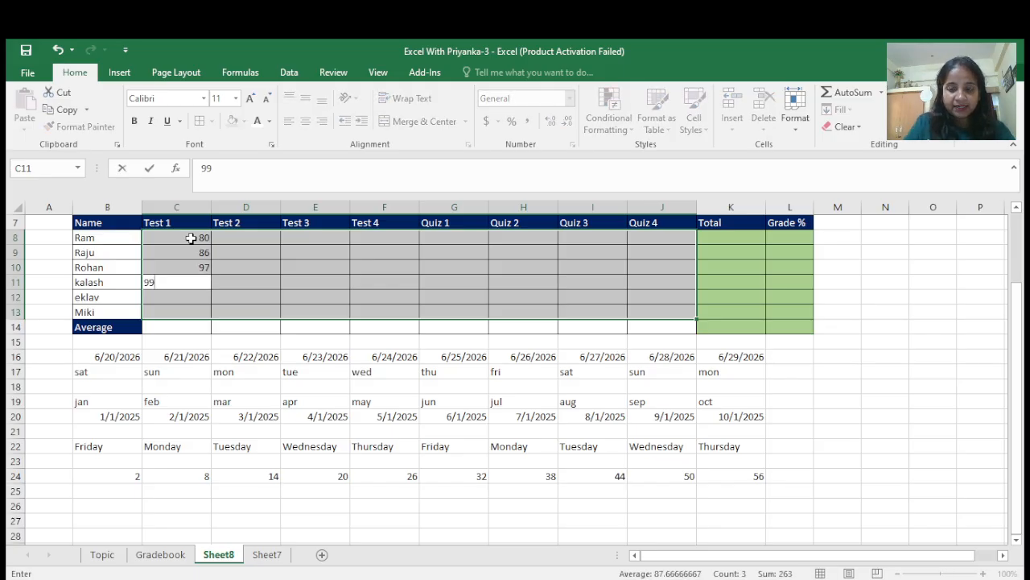
pyautogui.press('Return')
pyautogui.write('100')
pyautogui.press('Return')
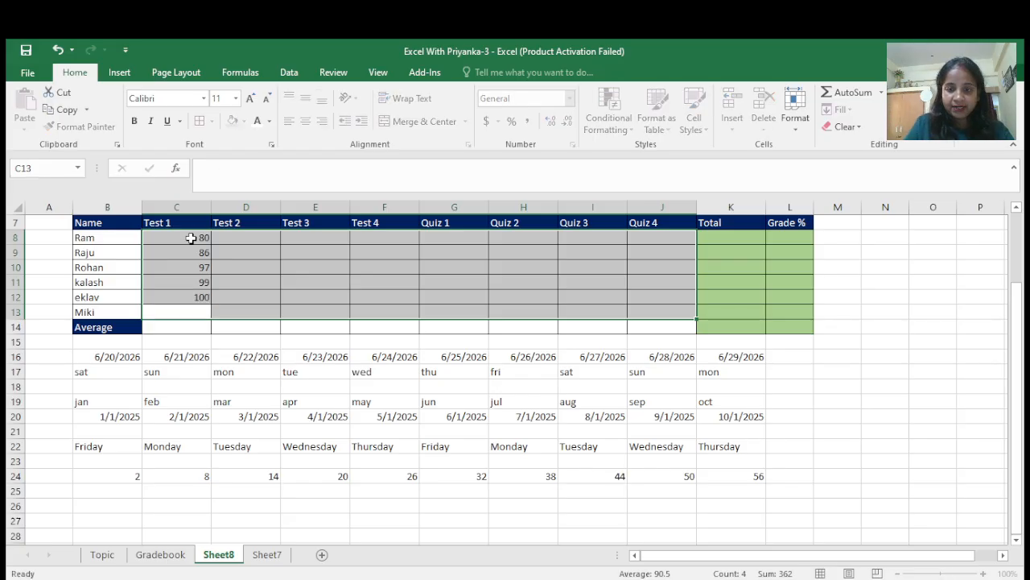
pyautogui.write('87')
pyautogui.press('Return')
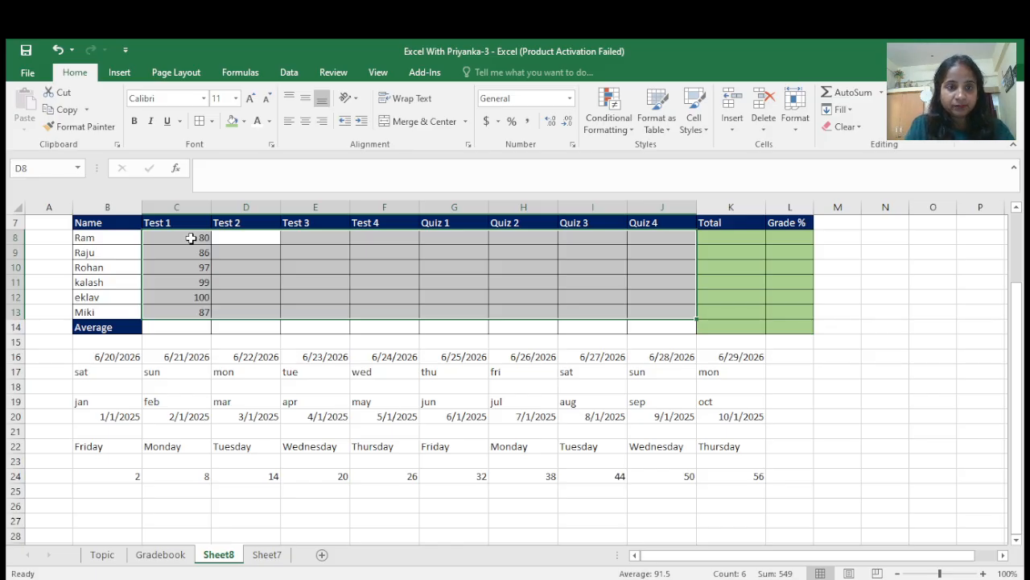
# Enter the Test 2 scores 100, 100, 98, 99, 67 and 87 in D8:D13.
pyautogui.write('100')
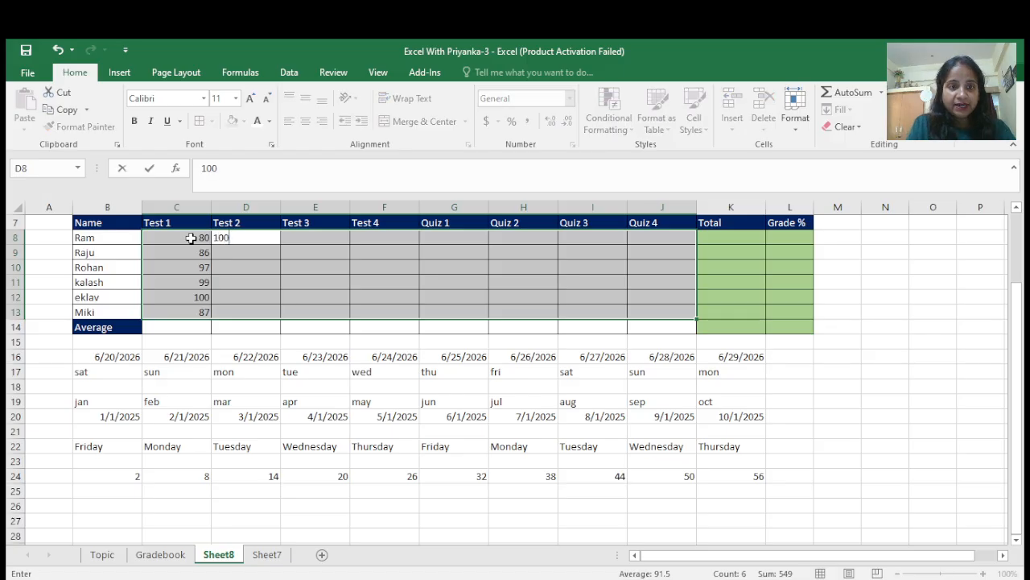
pyautogui.press('Return')
pyautogui.write('100')
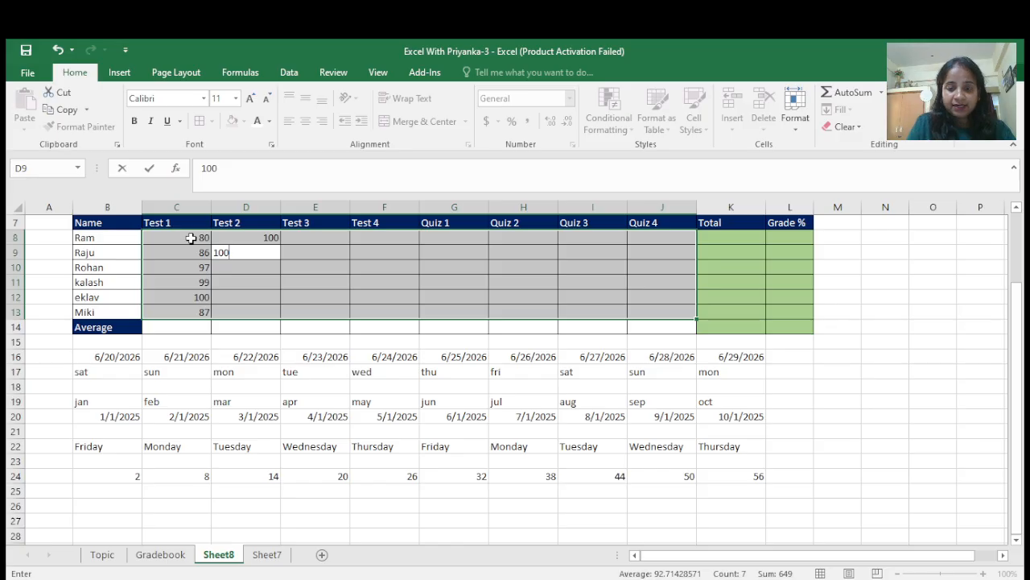
pyautogui.press('Return')
pyautogui.write('98')
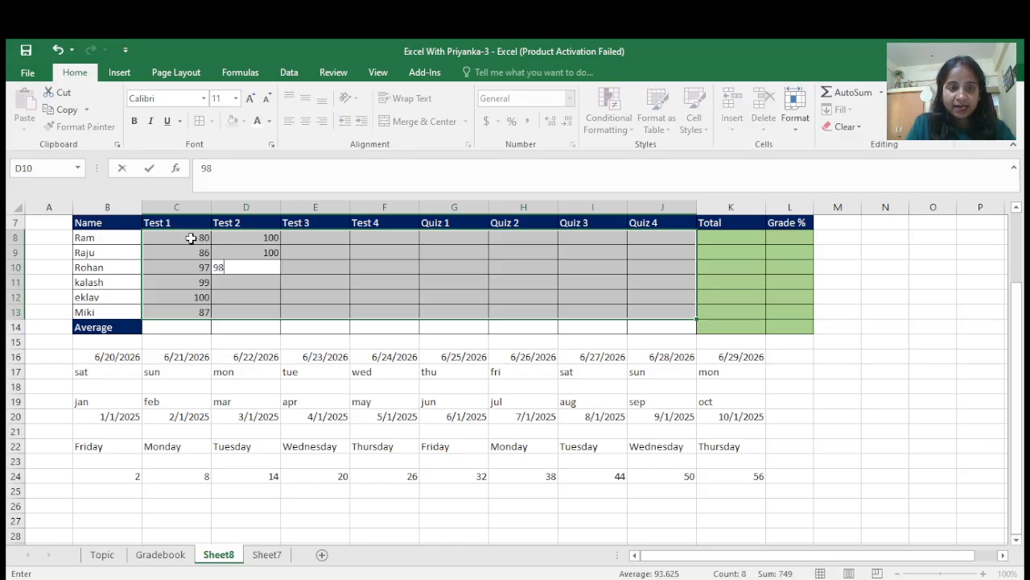
pyautogui.press('Return')
pyautogui.write('99')
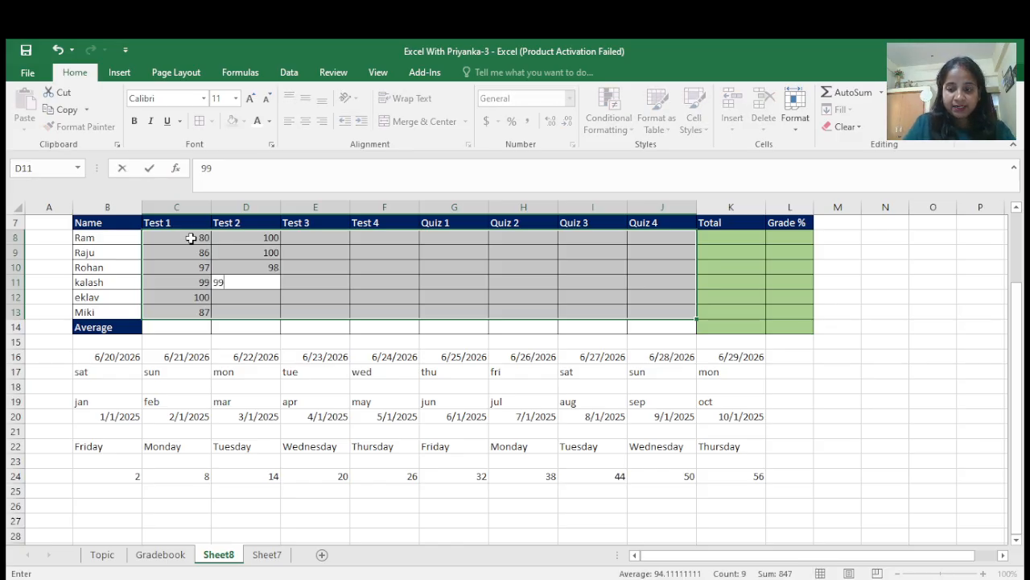
pyautogui.press('Return')
pyautogui.write('67')
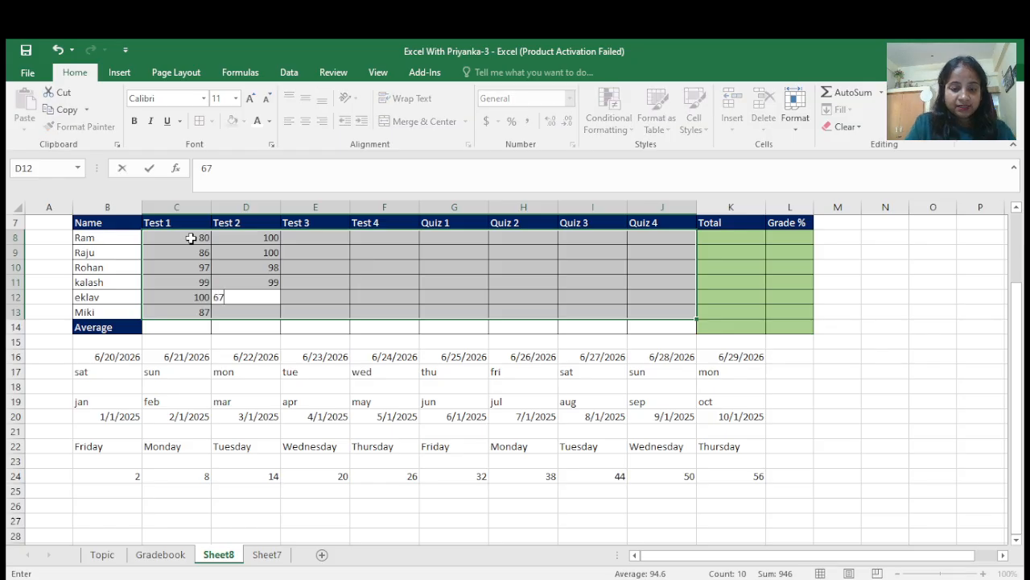
pyautogui.press('Return')
pyautogui.write('87')
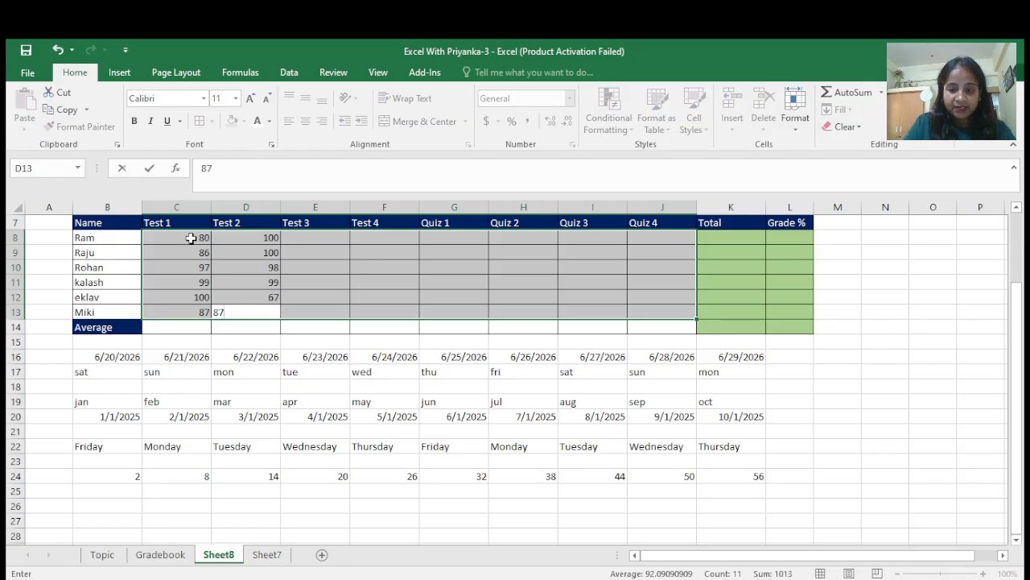
pyautogui.press('Return')
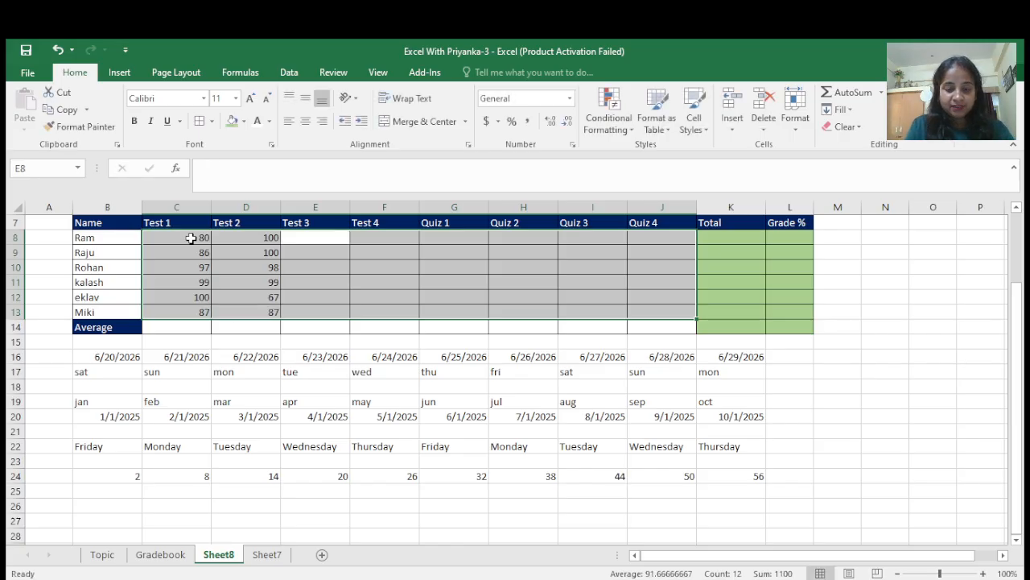
# Enter the Test 3 scores 98, 76, 45, 98, 98 and 87 in E8:E13.
pyautogui.write('98')
pyautogui.press('Return')
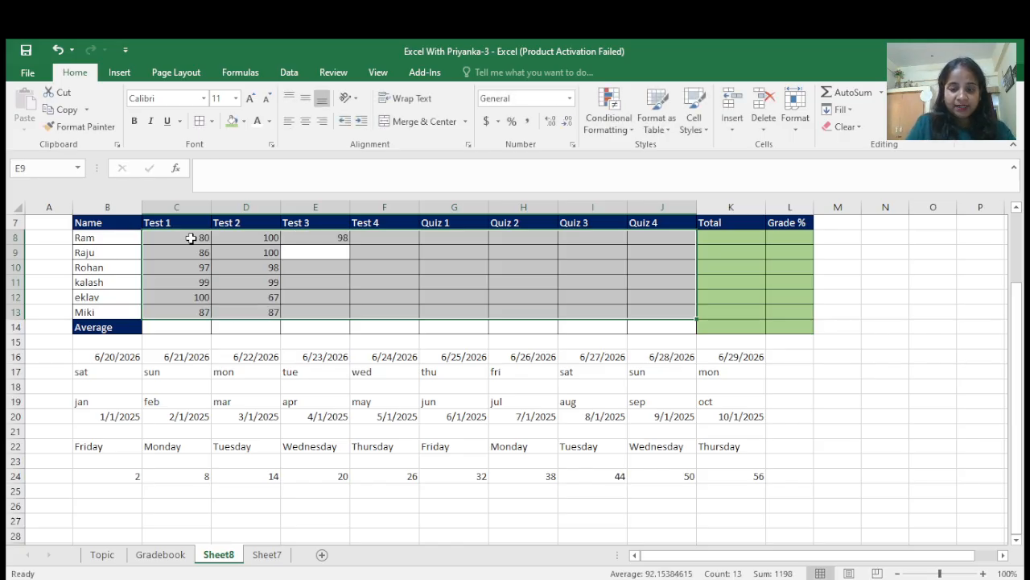
pyautogui.write('76')
pyautogui.press('Return')
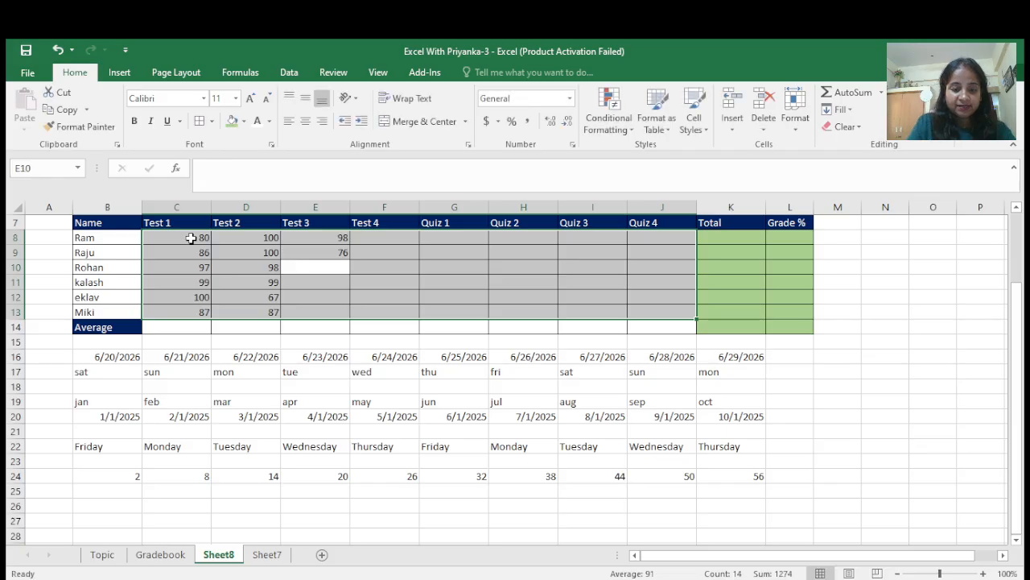
pyautogui.write('45')
pyautogui.press('Return')
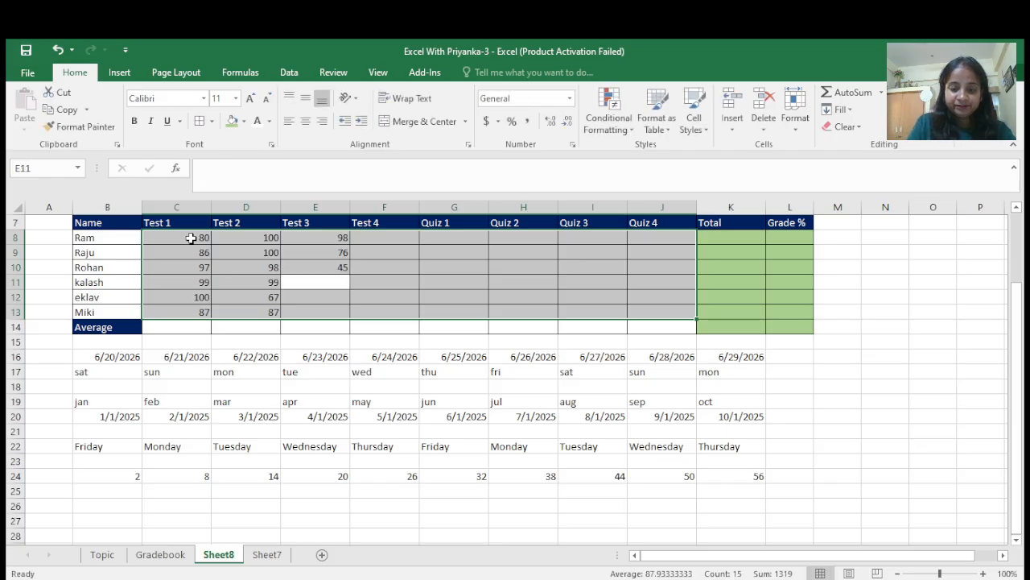
pyautogui.write('98')
pyautogui.press('Return')
pyautogui.write('9')
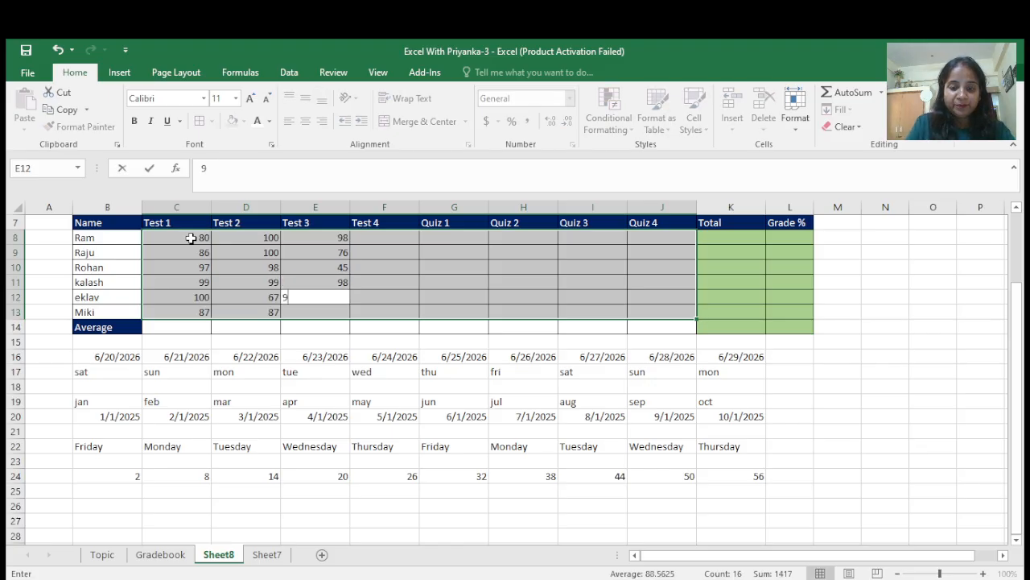
pyautogui.write('8')
pyautogui.press('Return')
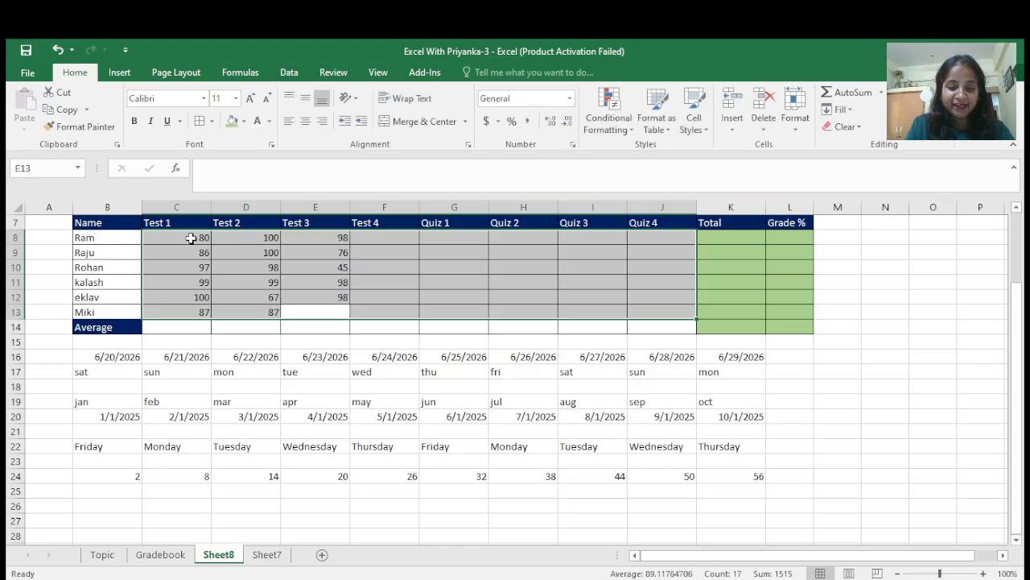
pyautogui.write('87')
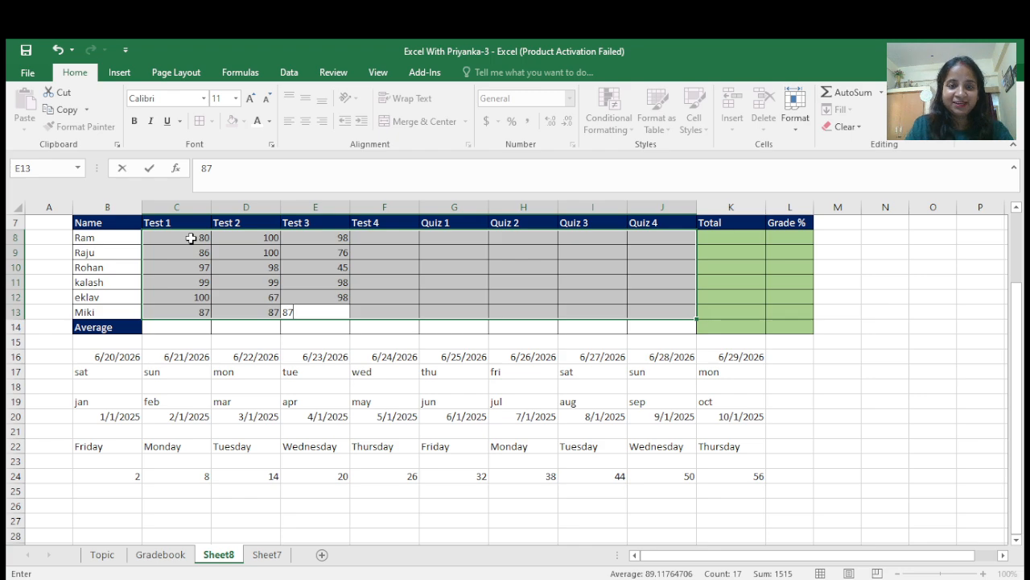
pyautogui.press('Return')
# Enter the Test 4 scores 90, 98, 76, 92, 87 and 89 in F8:F13.
pyautogui.write('90')
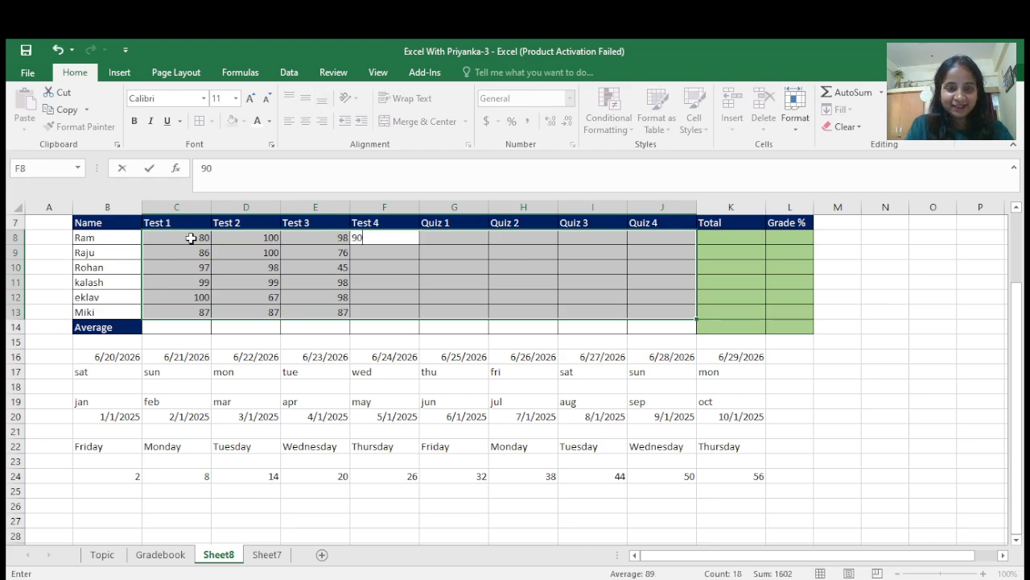
pyautogui.press('Return')
pyautogui.write('98')
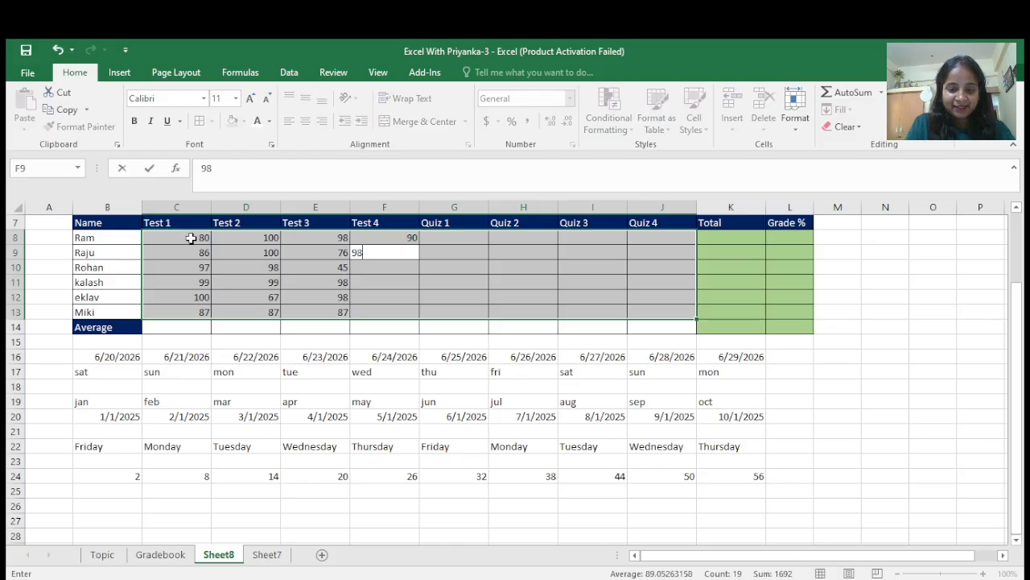
pyautogui.press('Return')
pyautogui.write('76')
pyautogui.press('Return')
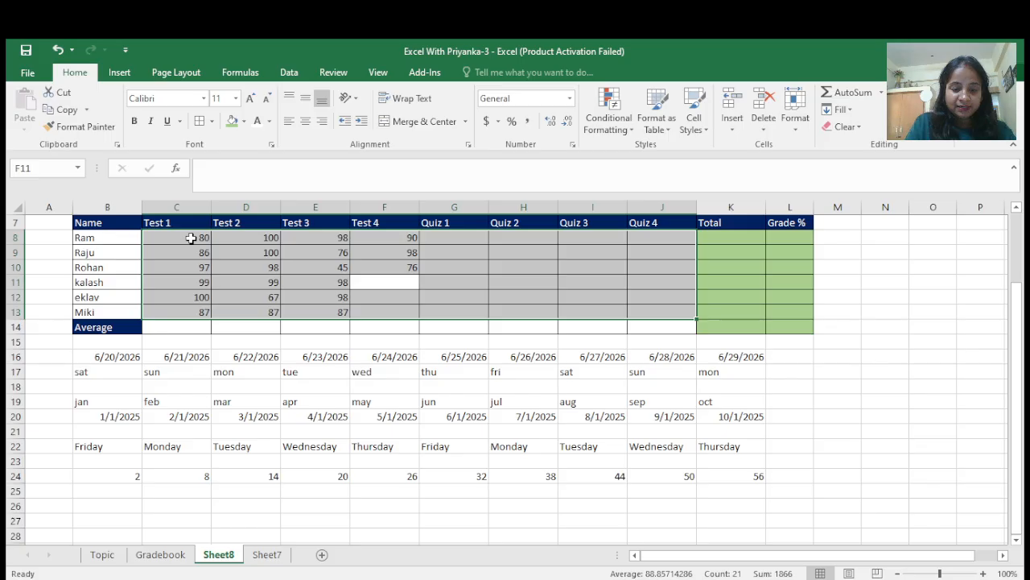
pyautogui.write('92')
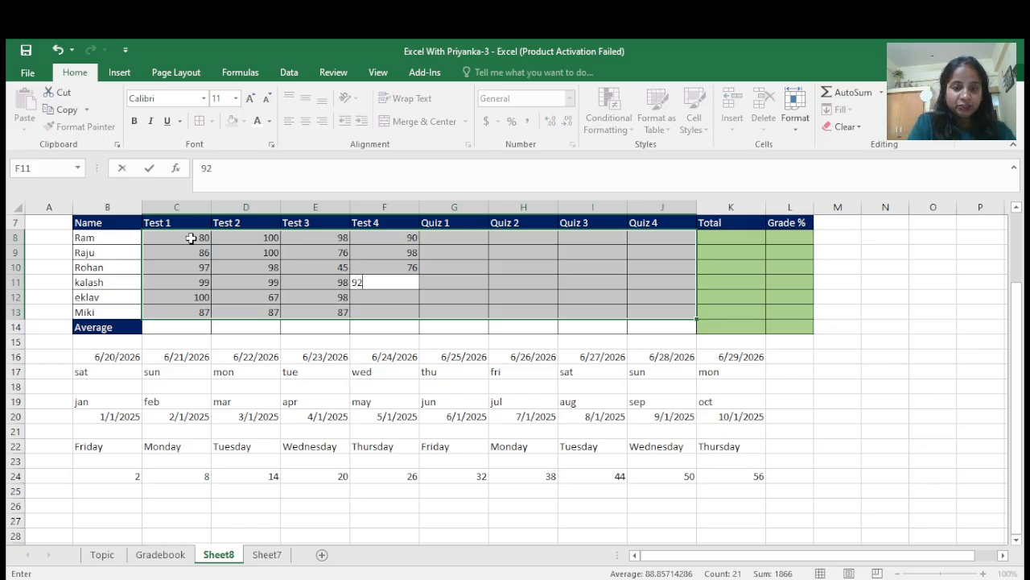
pyautogui.press('Return')
pyautogui.write('87')
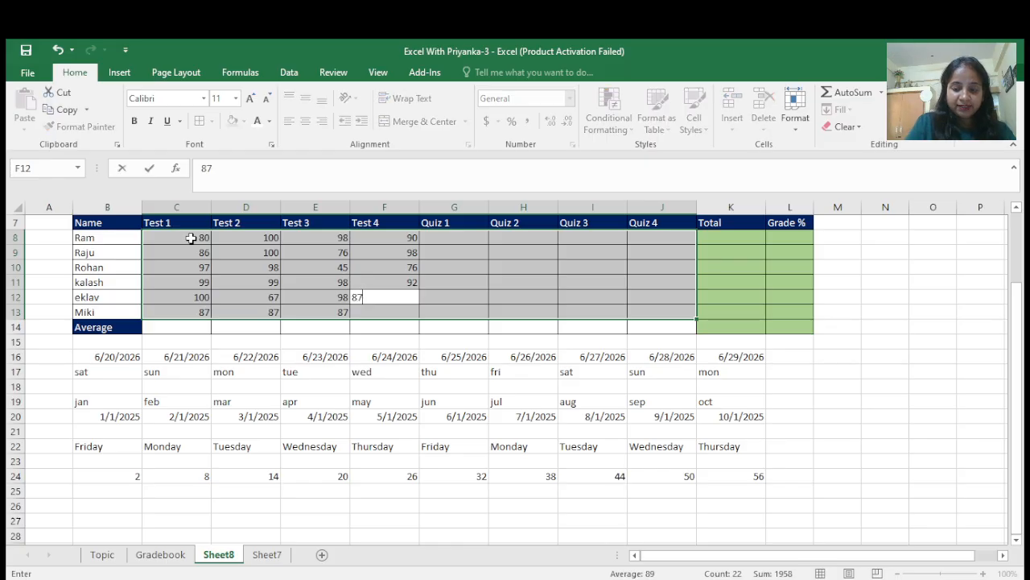
pyautogui.press('Return')
pyautogui.write('89')
pyautogui.hotkey('ctrl', 'Return')
pyautogui.press('Return')
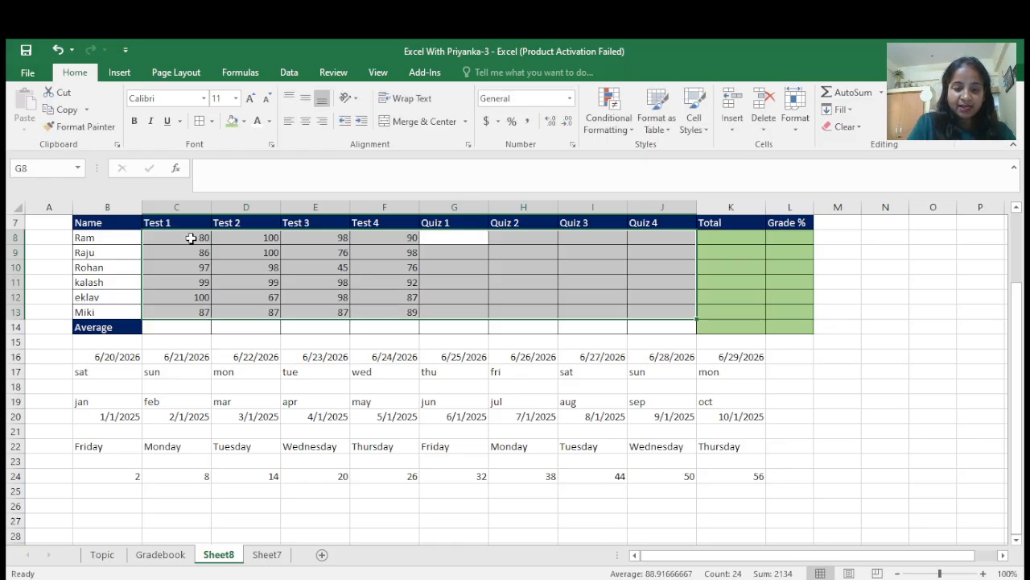
# Enter 99 as the first Quiz 1 score in G8, replace it with 25, and enter 28 in G9.
pyautogui.write('99')
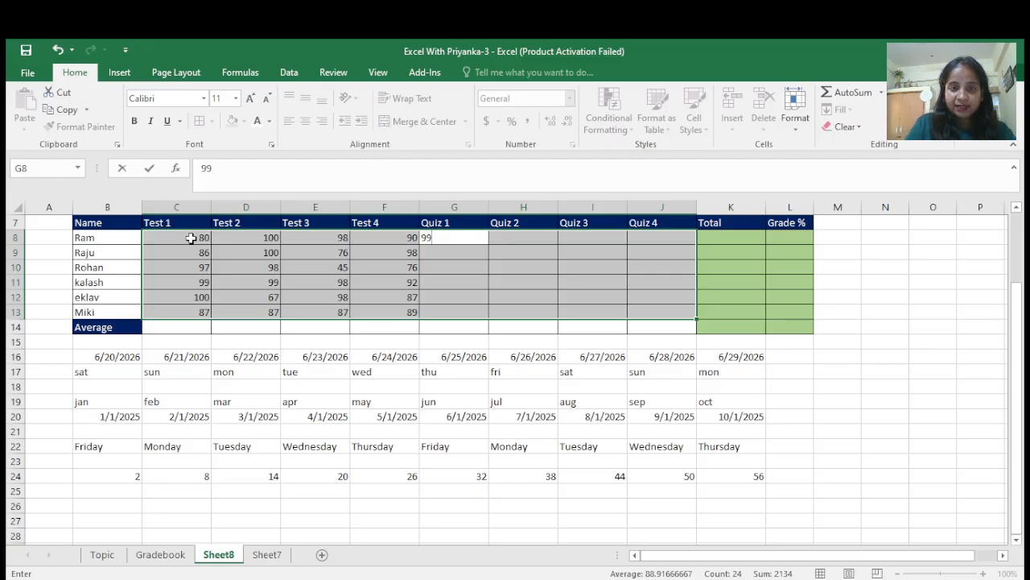
pyautogui.press('Return')
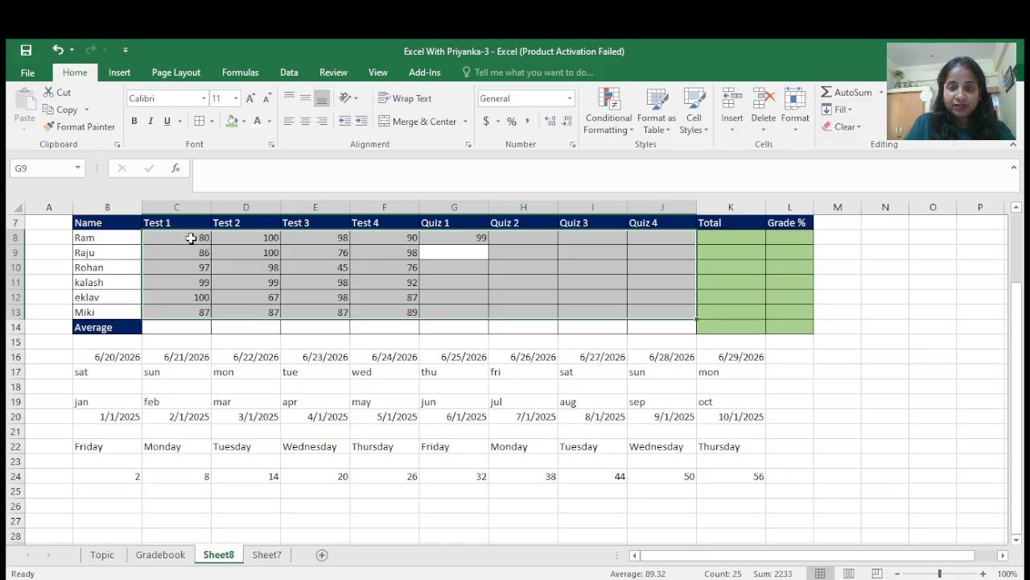
pyautogui.press('Up')
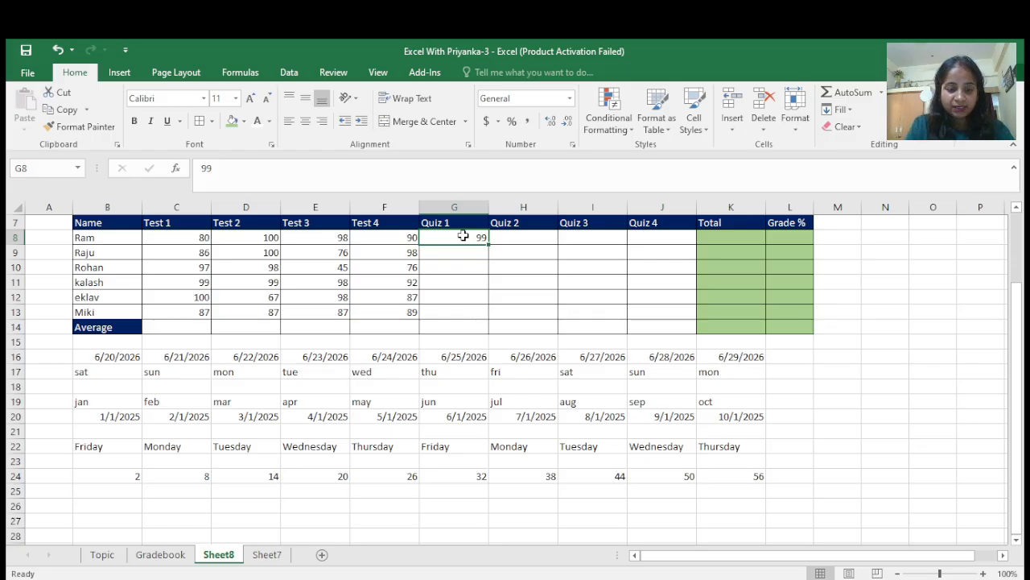
pyautogui.write('25')
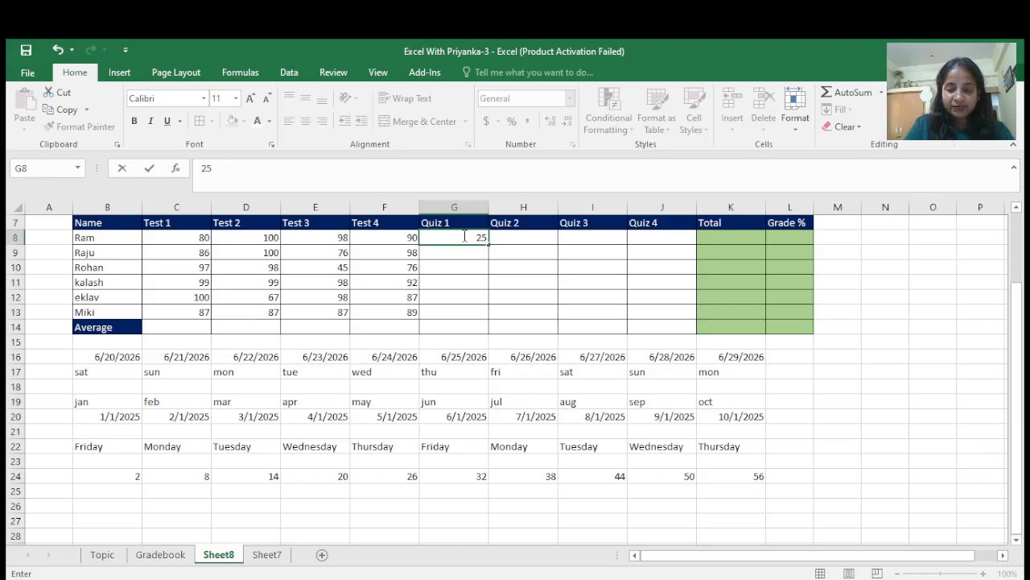
pyautogui.press('Return')
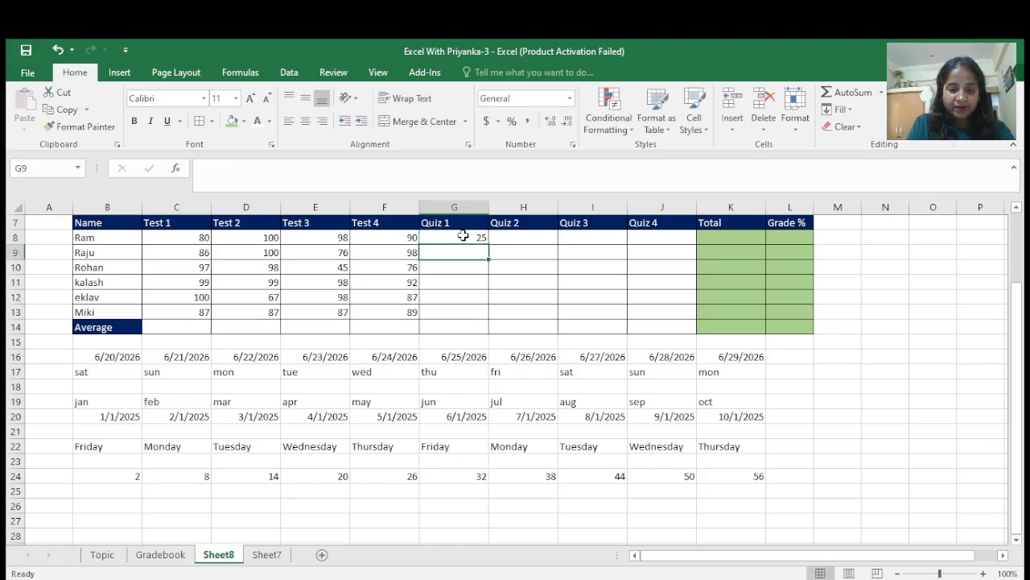
pyautogui.write('28')
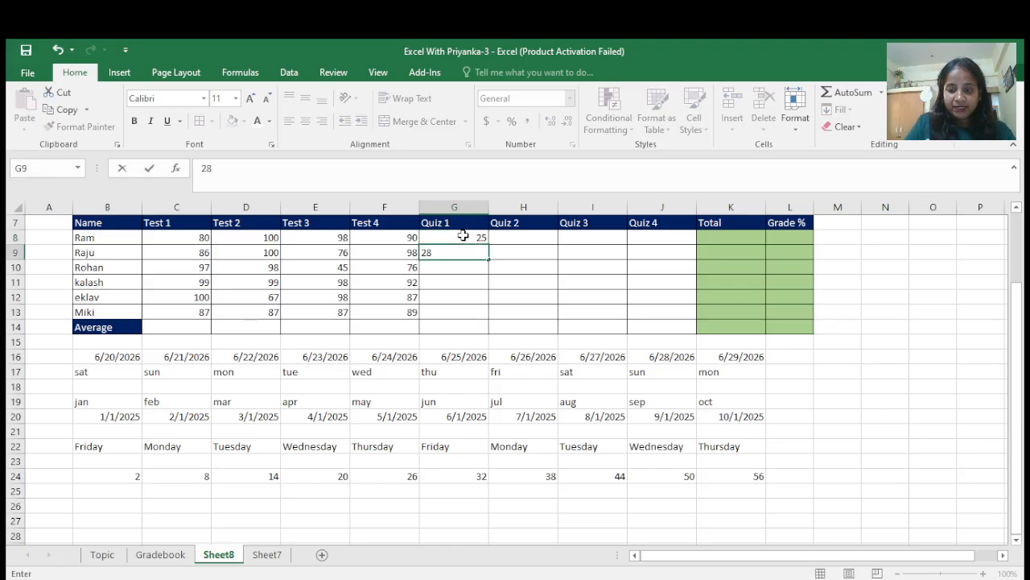
pyautogui.press('Return')
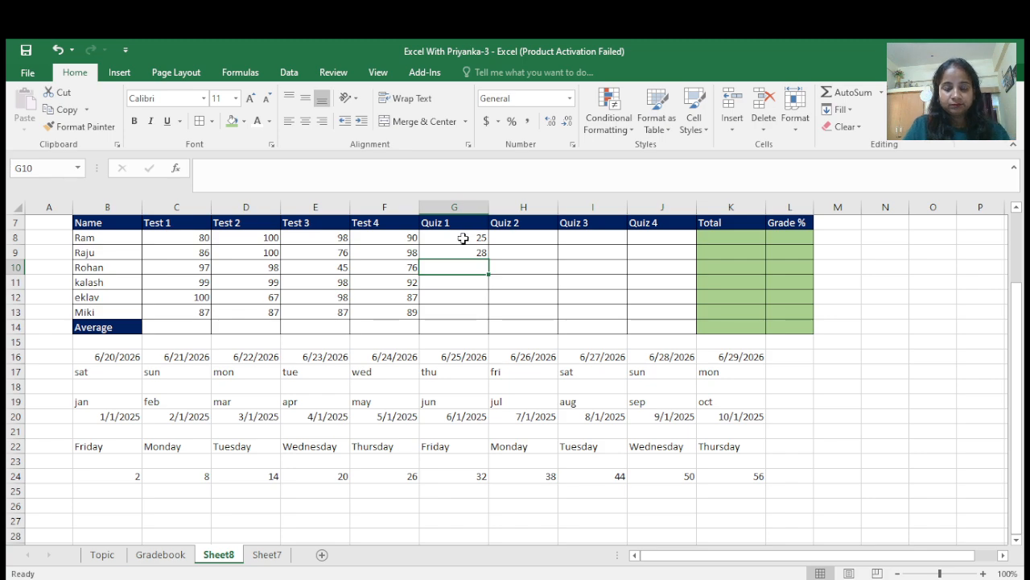
# Change the Quiz 1 score in G8 to 26.
pyautogui.click(464, 239)
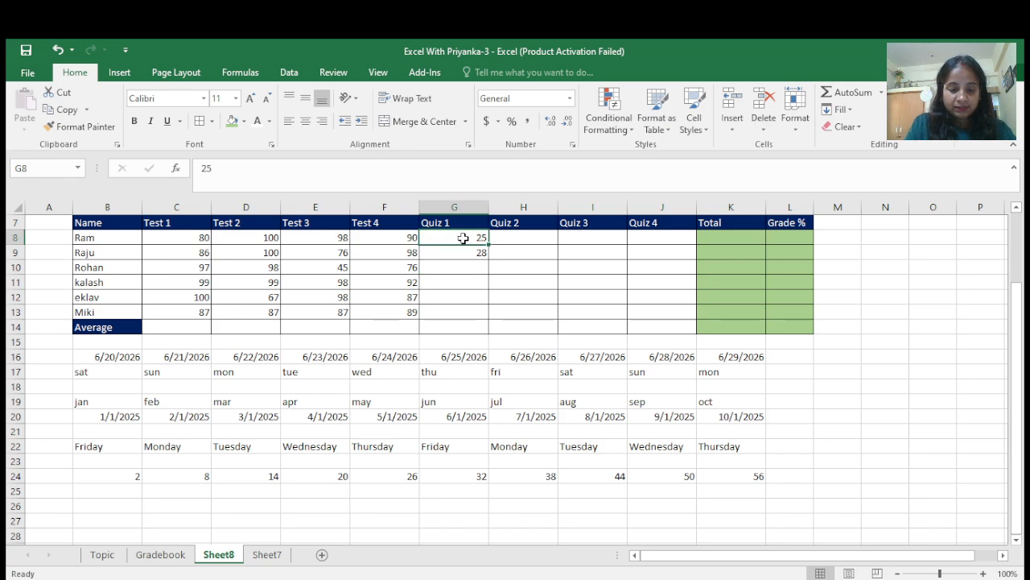
pyautogui.write('6')
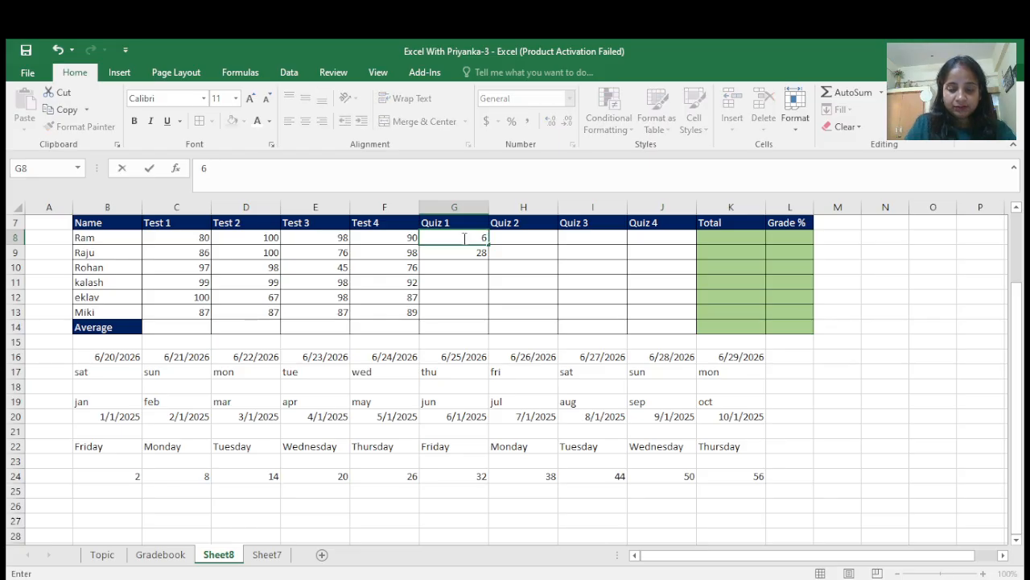
pyautogui.write('26')
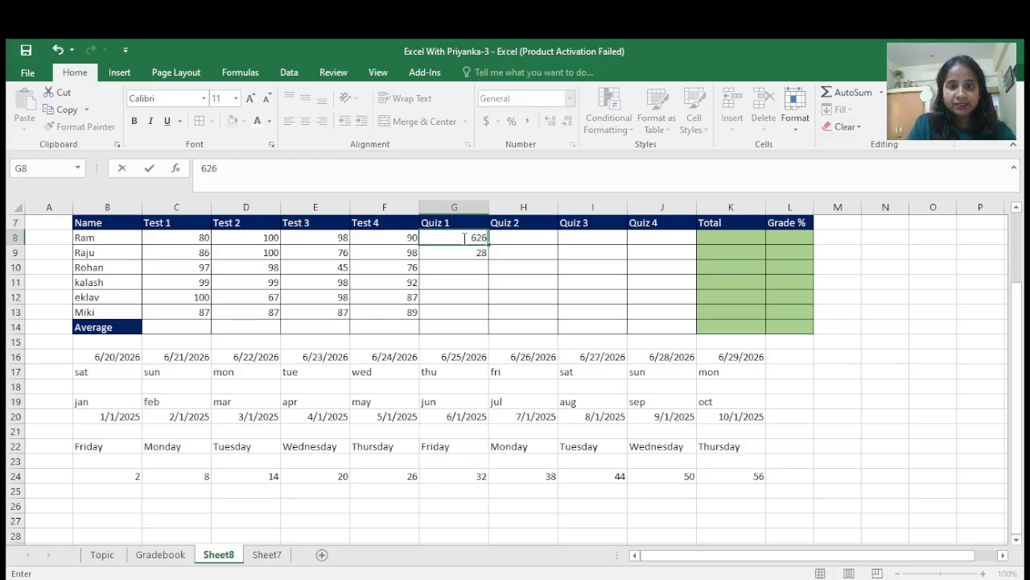
pyautogui.press('BackSpace')
pyautogui.press('BackSpace')
pyautogui.press('BackSpace')
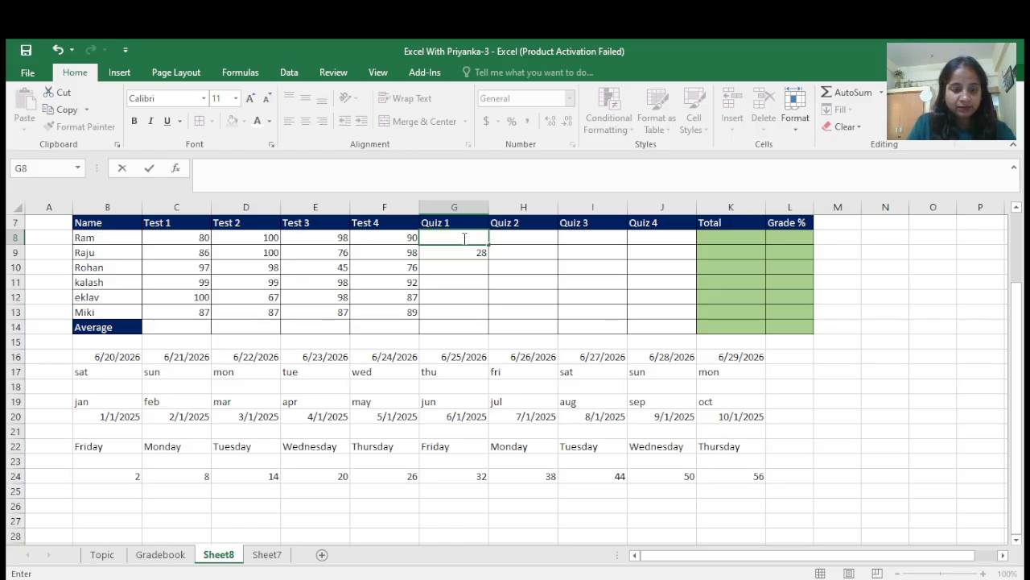
pyautogui.write('26')
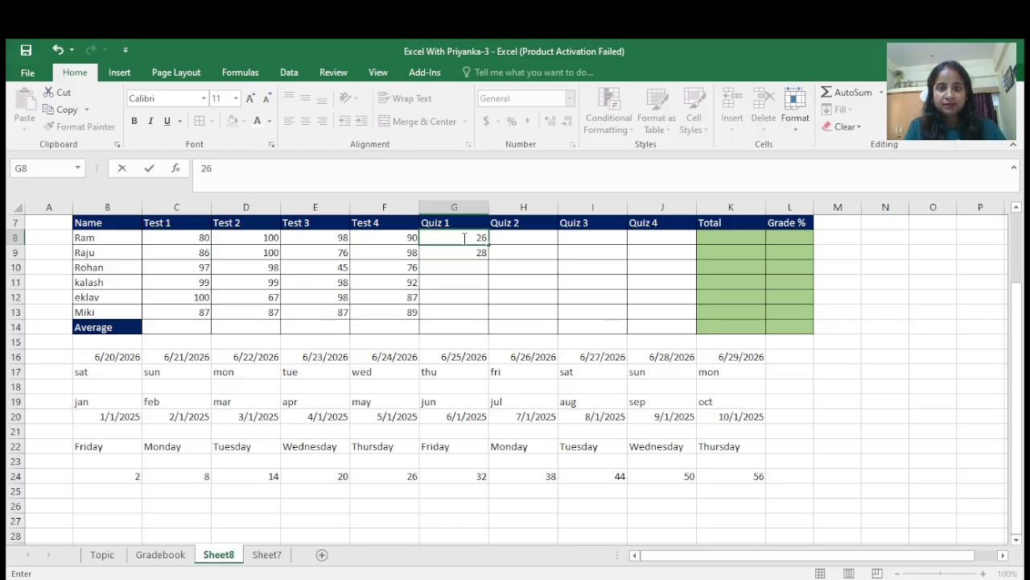
pyautogui.press('Return')
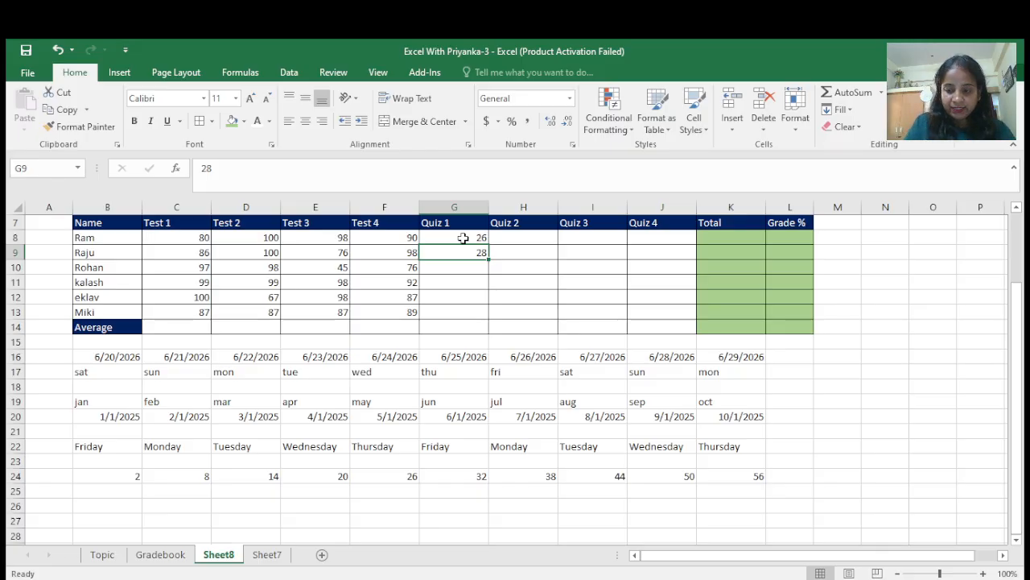
pyautogui.press('Return')
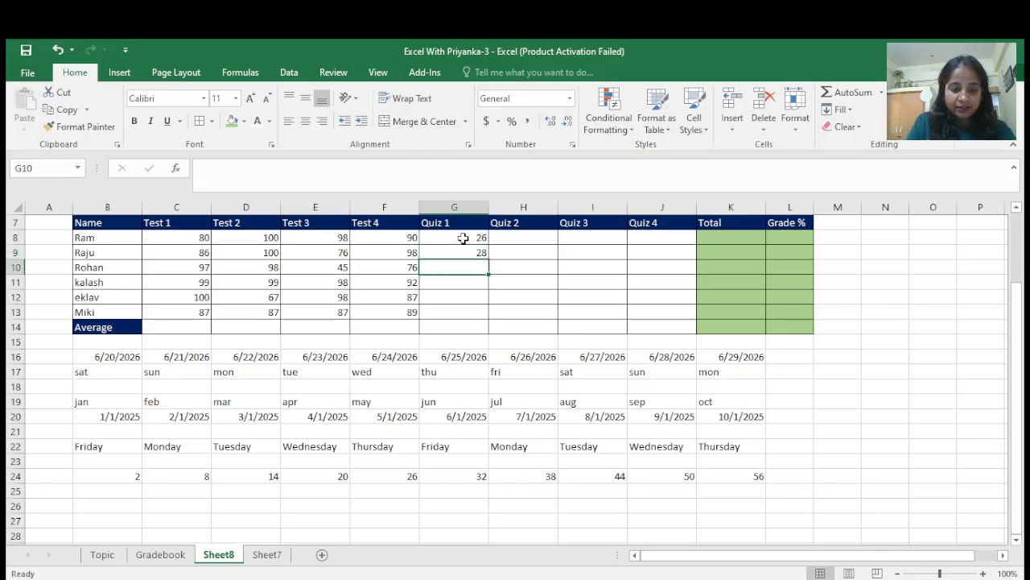
# Enter the remaining Quiz 1 scores 21, 20, 30 and 24 in G10:G13.
pyautogui.write('21')
pyautogui.press('Return')
pyautogui.write('20')
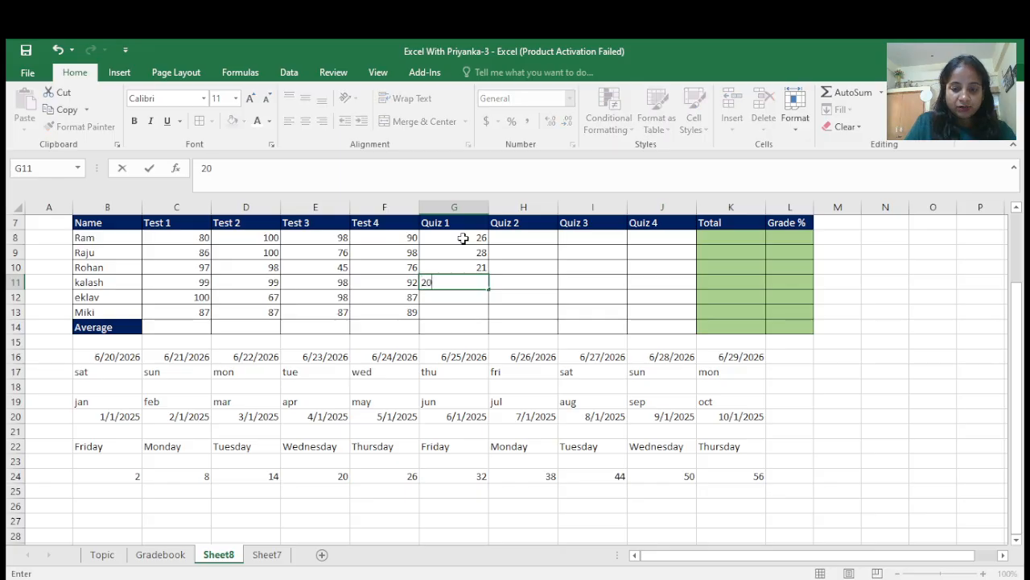
pyautogui.press('Return')
pyautogui.write('30')
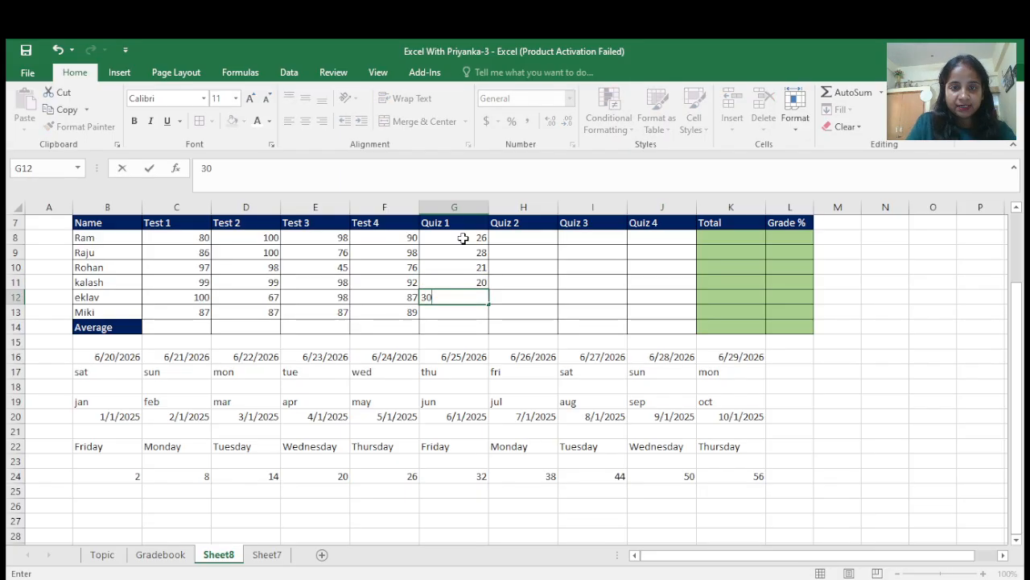
pyautogui.press('Return')
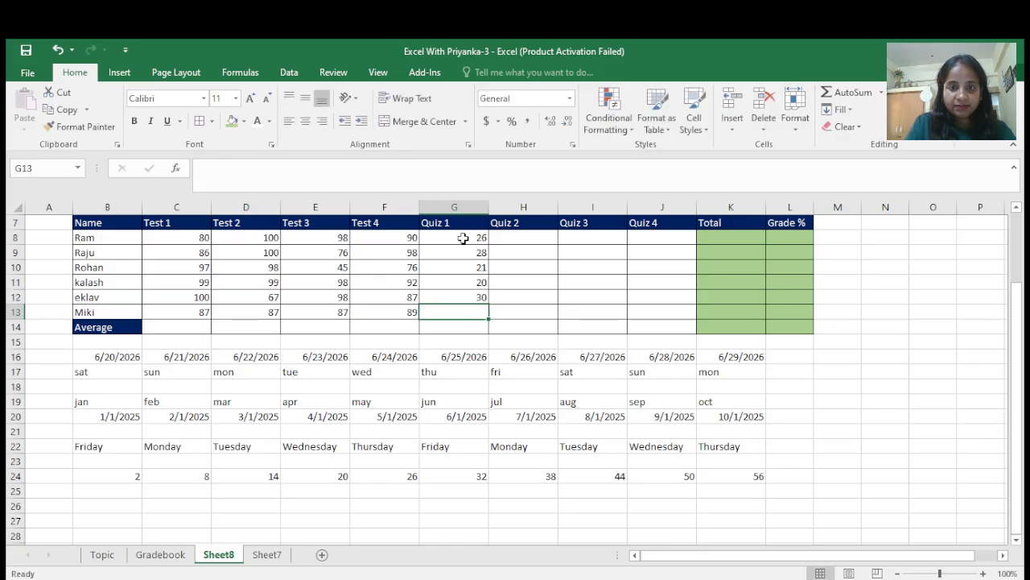
pyautogui.write('24')
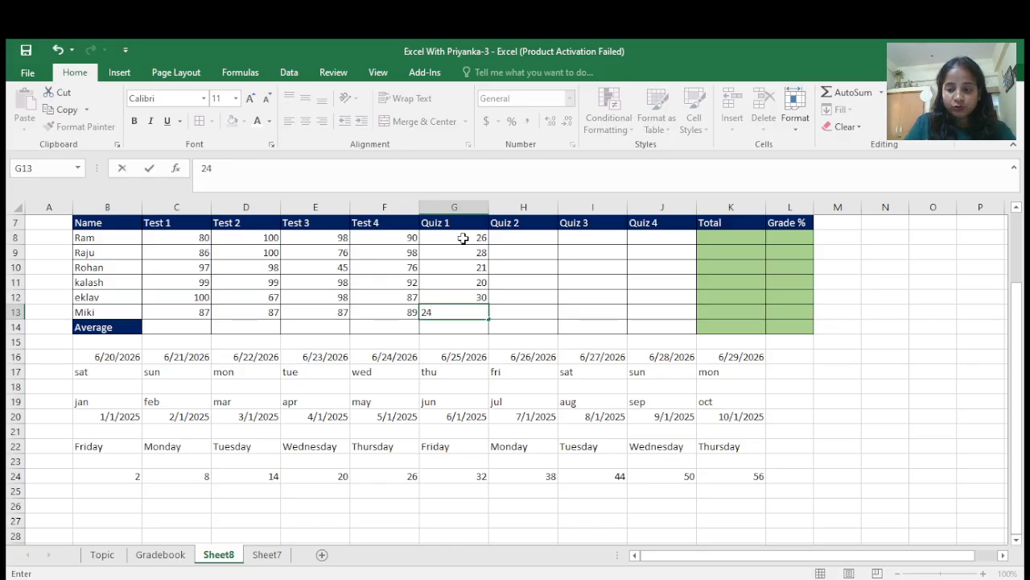
pyautogui.press('Return')
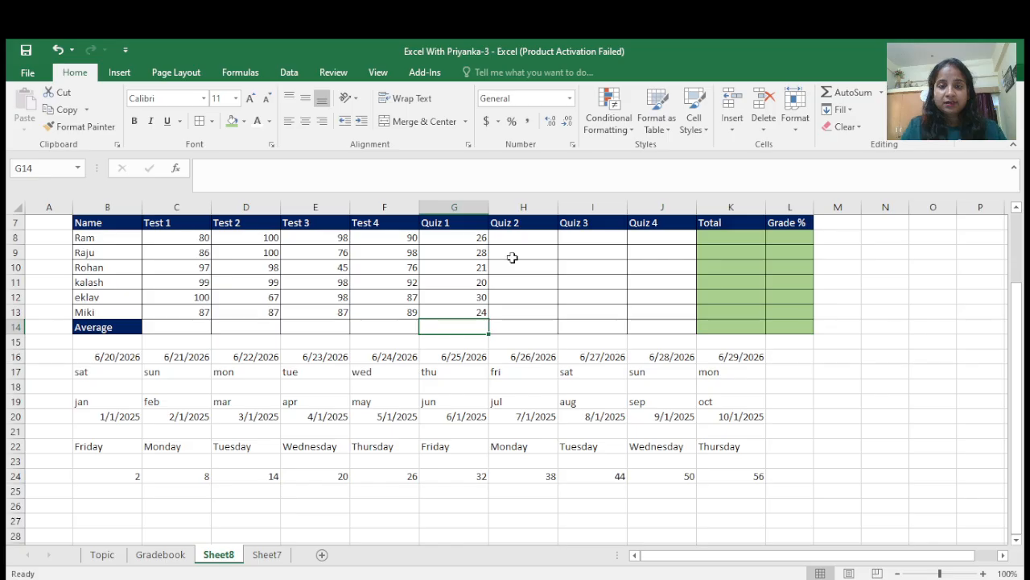
# Select the empty quiz cells H8:J13 and enter the Quiz 2 scores 28, 30, 30, 27, 26 and 25 in H8:H13.
pyautogui.moveTo(522, 240); pyautogui.dragTo(665, 311)
pyautogui.click(513, 233)
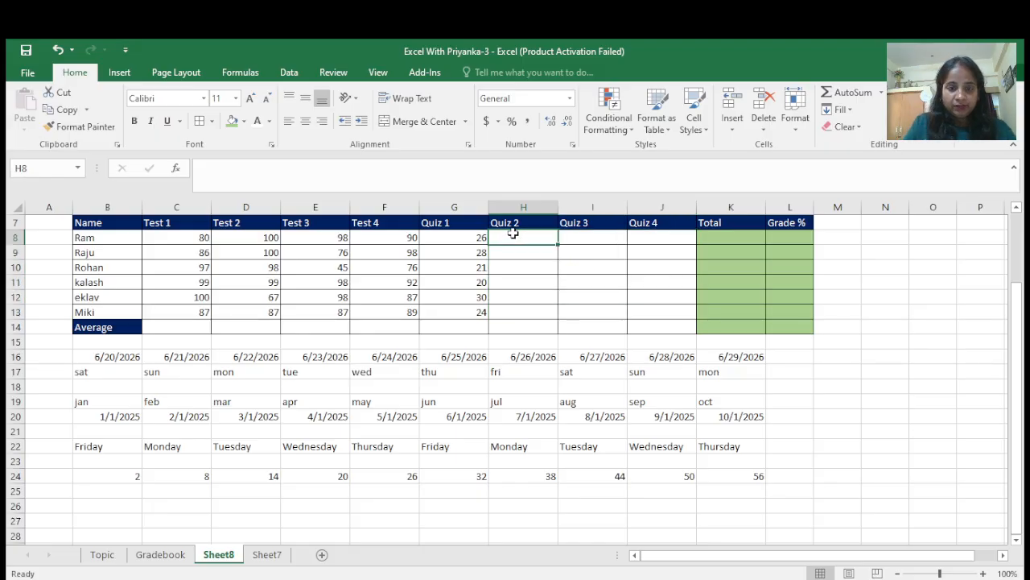
pyautogui.moveTo(513, 232); pyautogui.dragTo(664, 316)
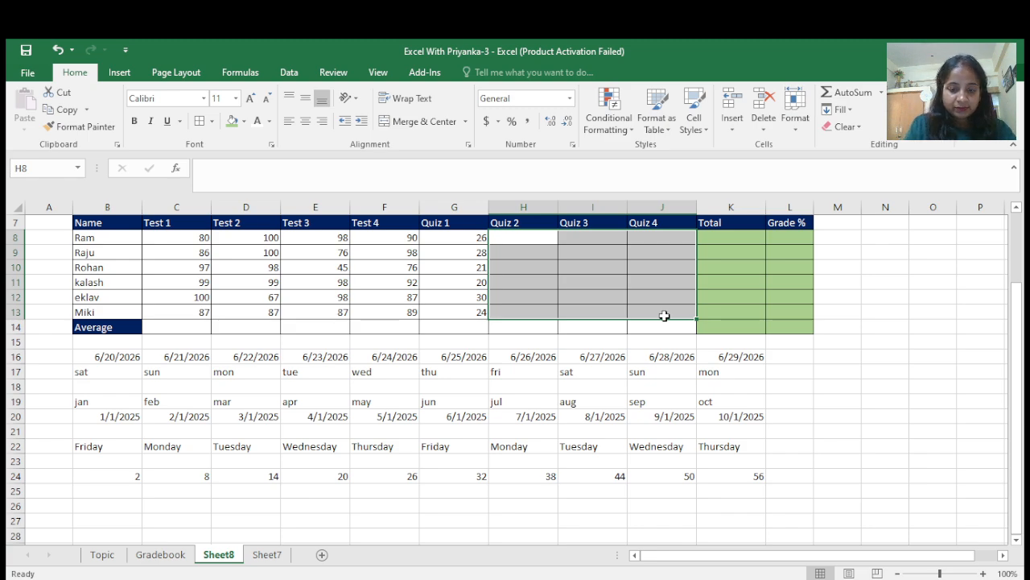
pyautogui.write('28')
pyautogui.press('Return')
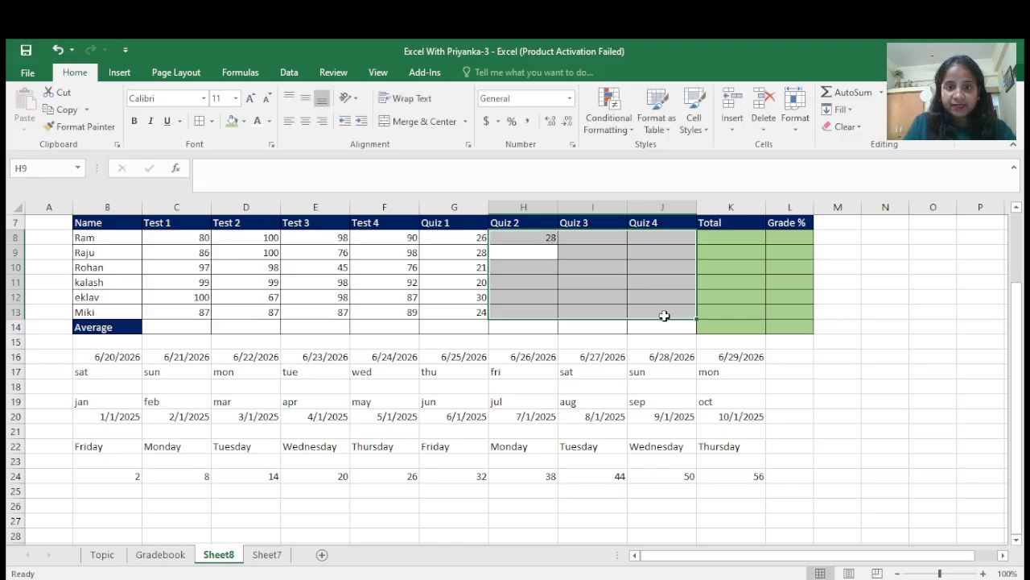
pyautogui.write('30')
pyautogui.press('Return')
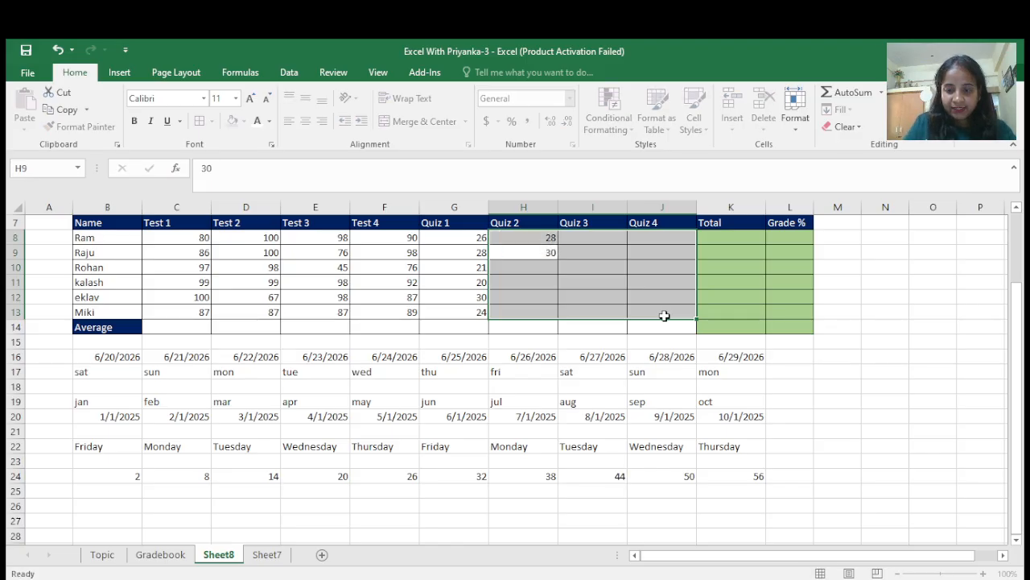
pyautogui.write('30')
pyautogui.press('Return')
pyautogui.write('27')
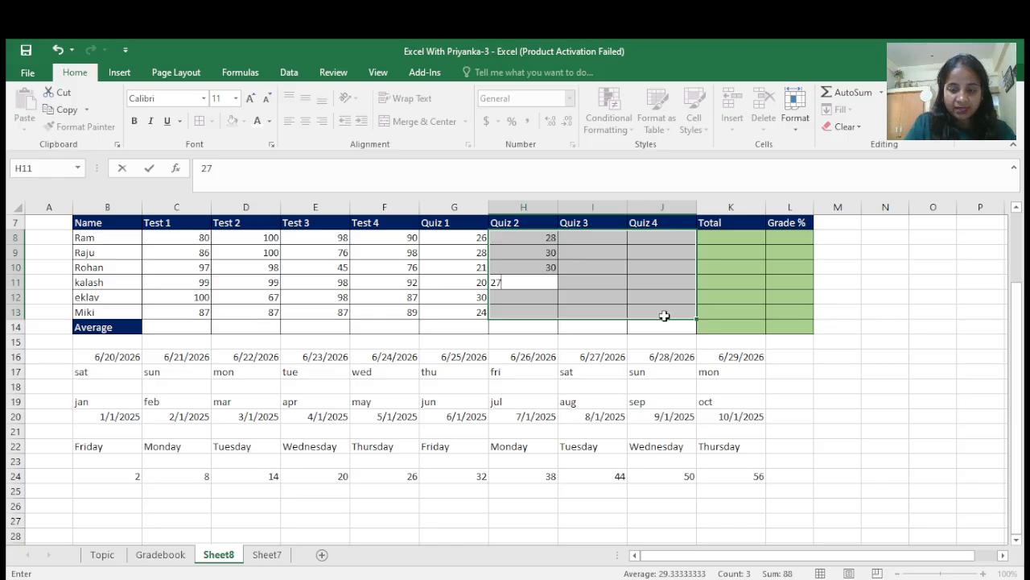
pyautogui.press('Return')
pyautogui.write('26')
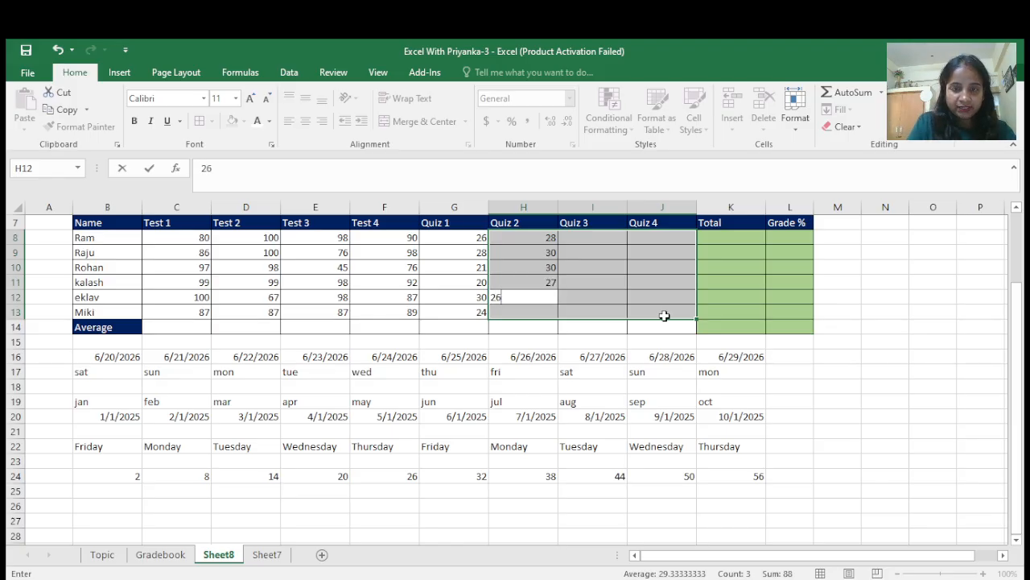
pyautogui.hotkey('ctrl', 'Return')
pyautogui.press('Return')
pyautogui.write('25')
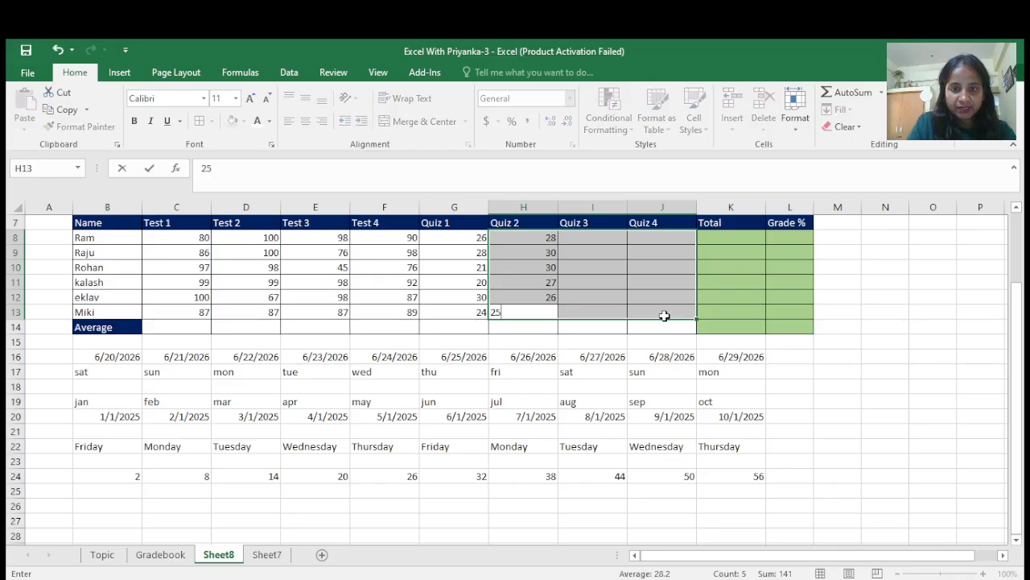
pyautogui.press('Return')
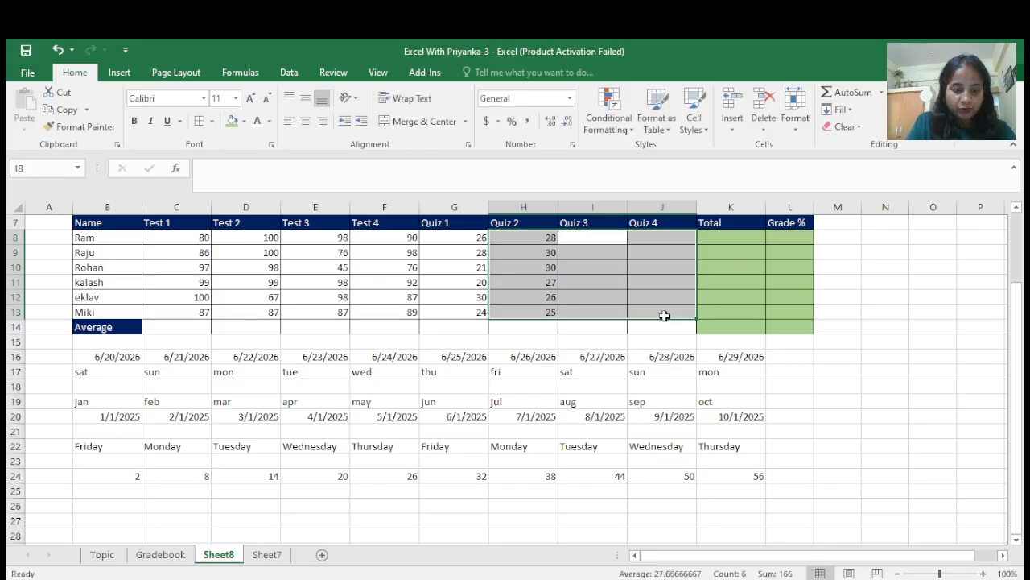
# Enter the Quiz 3 scores 28, 29, 26, 23, 22 and 21 in I8:I13.
pyautogui.write('28')
pyautogui.press('Return')
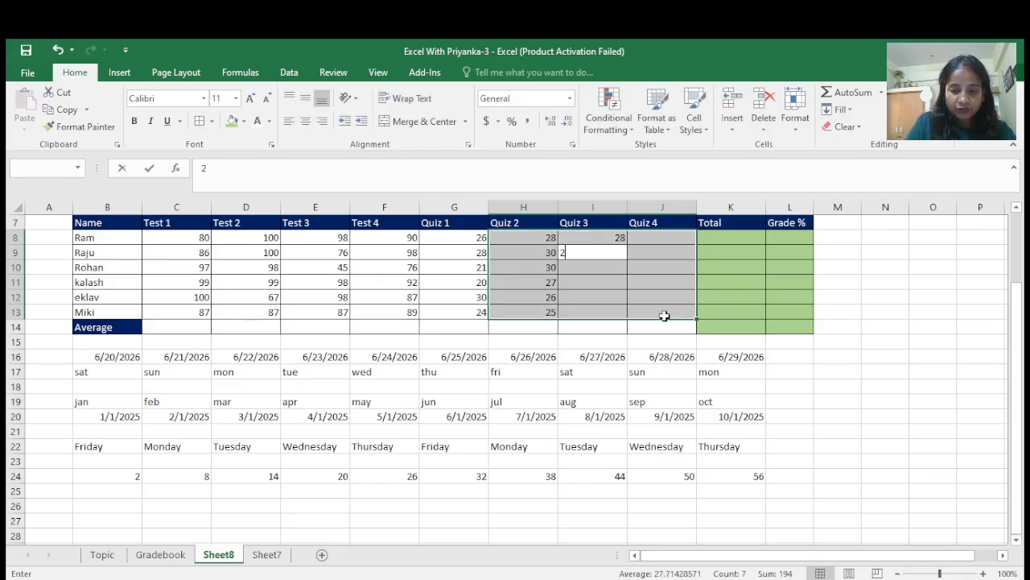
pyautogui.write('29')
pyautogui.press('Return')
pyautogui.write('26')
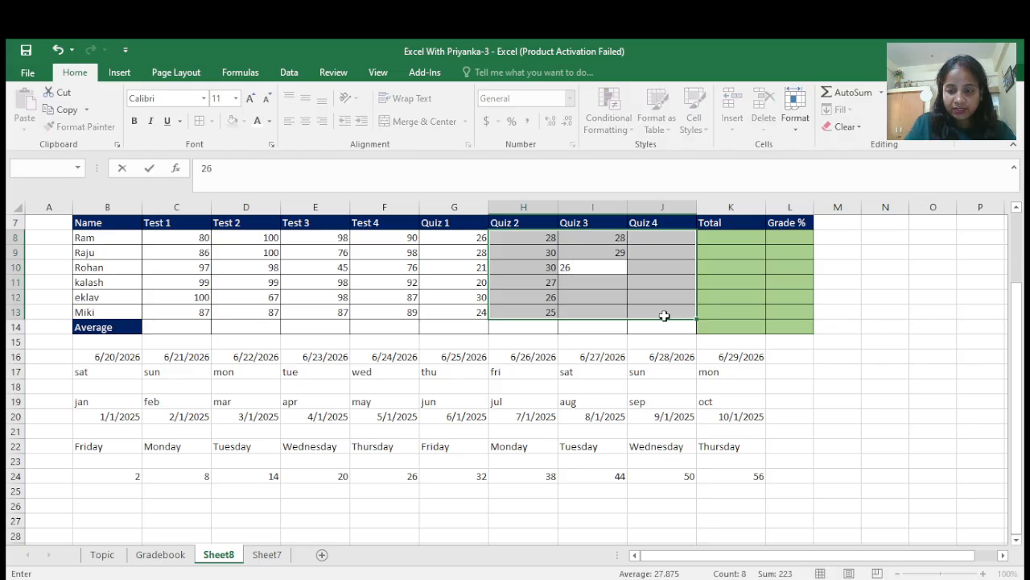
pyautogui.press('Return')
pyautogui.write('23')
pyautogui.press('Return')
pyautogui.write('2')
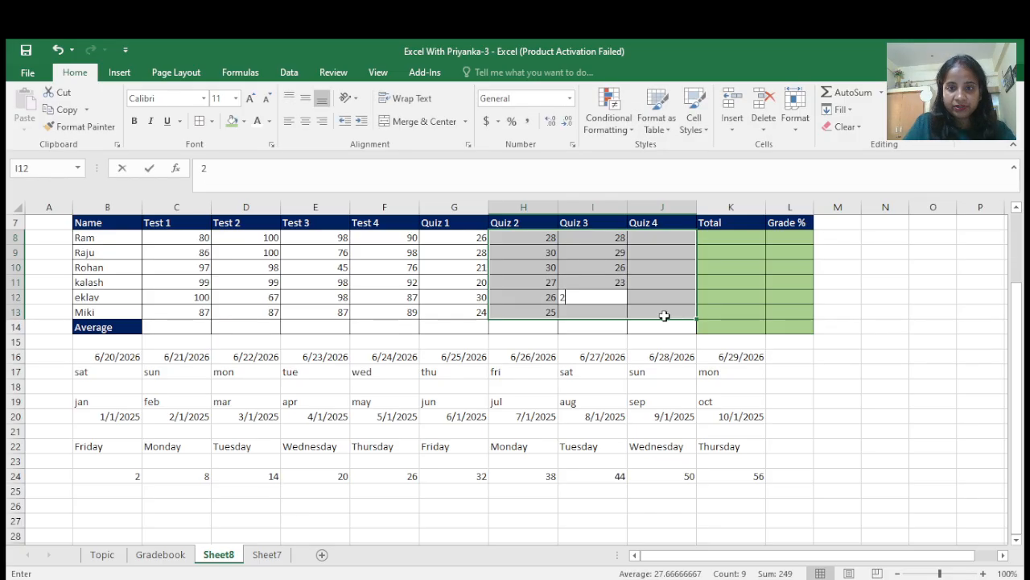
pyautogui.write('2')
pyautogui.press('Return')
pyautogui.write('21')
pyautogui.press('Return')
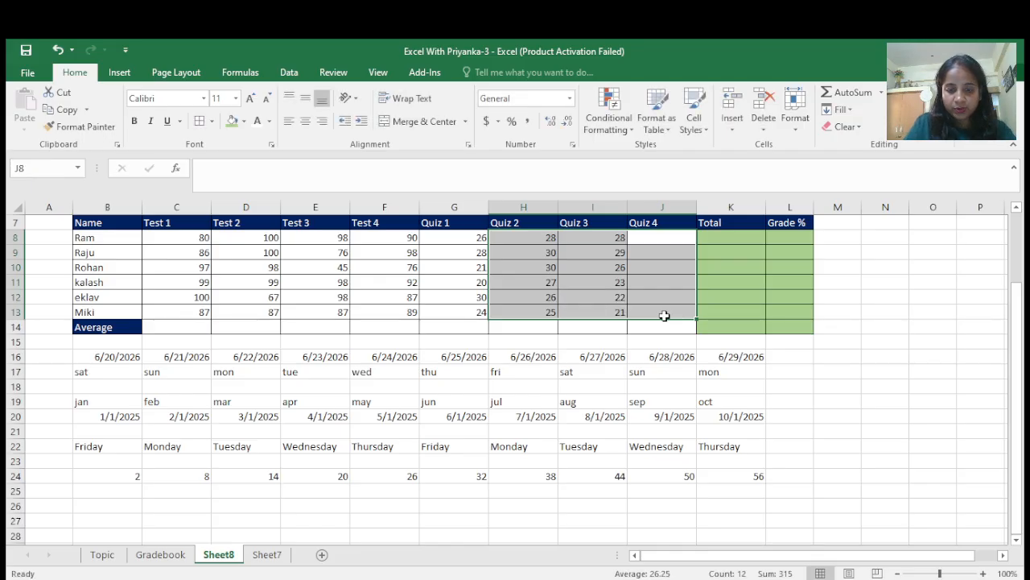
# Enter the Quiz 4 scores 20, 30, 30, 30, 29 and 28 in J8:J13, leaving the range deselected.
pyautogui.write('20')
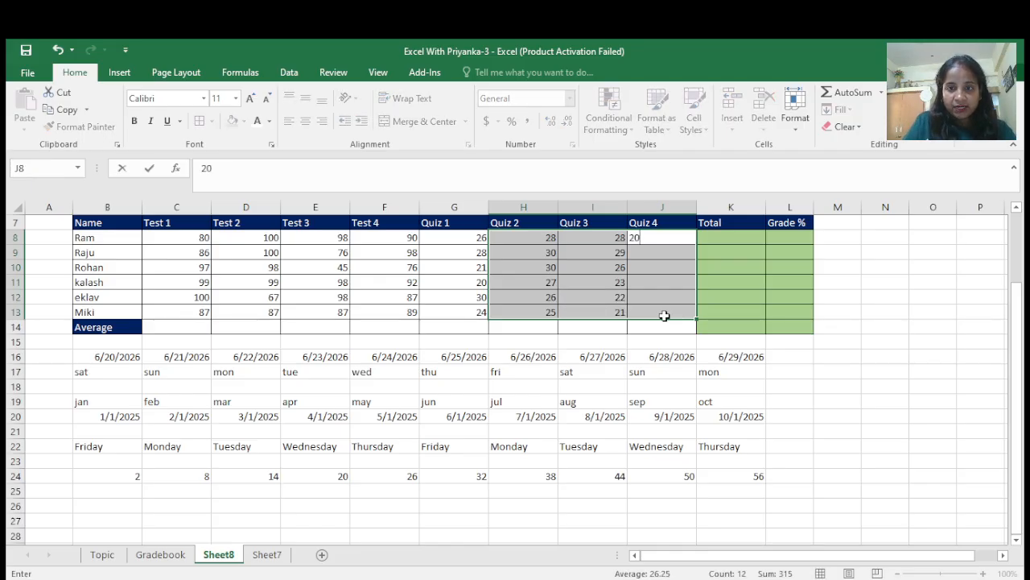
pyautogui.press('Return')
pyautogui.write('30')
pyautogui.press('Return')
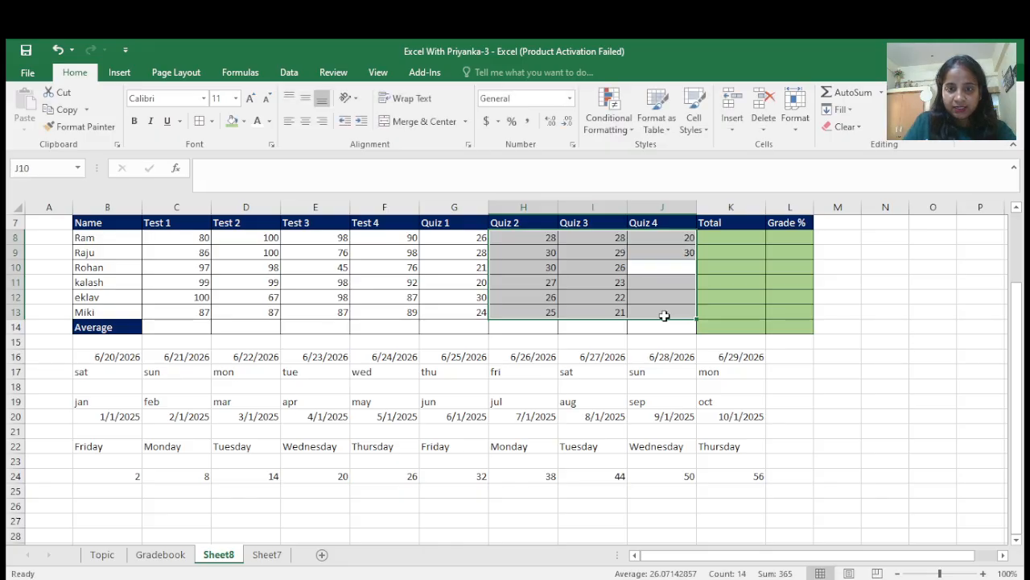
pyautogui.write('30')
pyautogui.press('Return')
pyautogui.write('30')
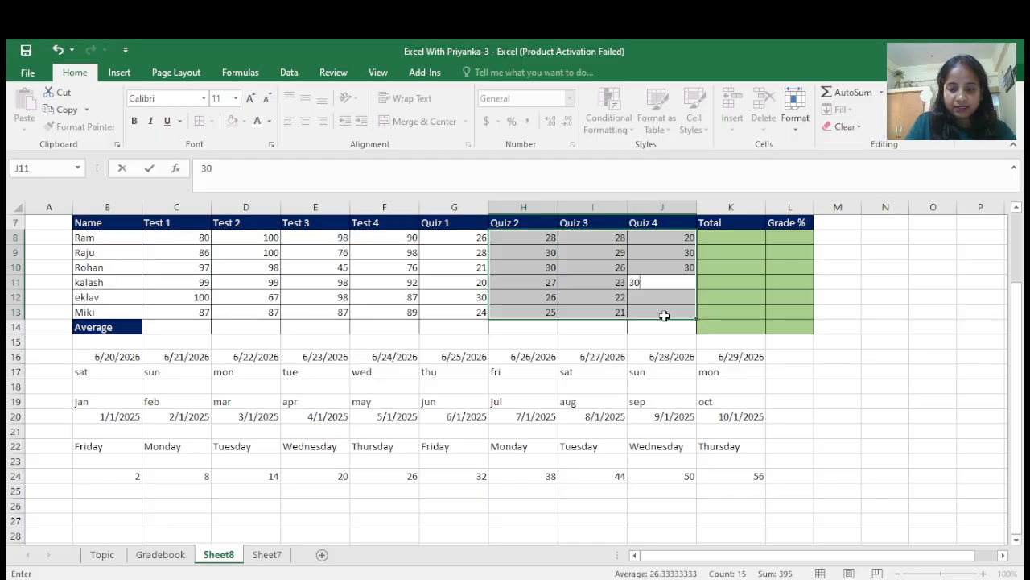
pyautogui.press('Return')
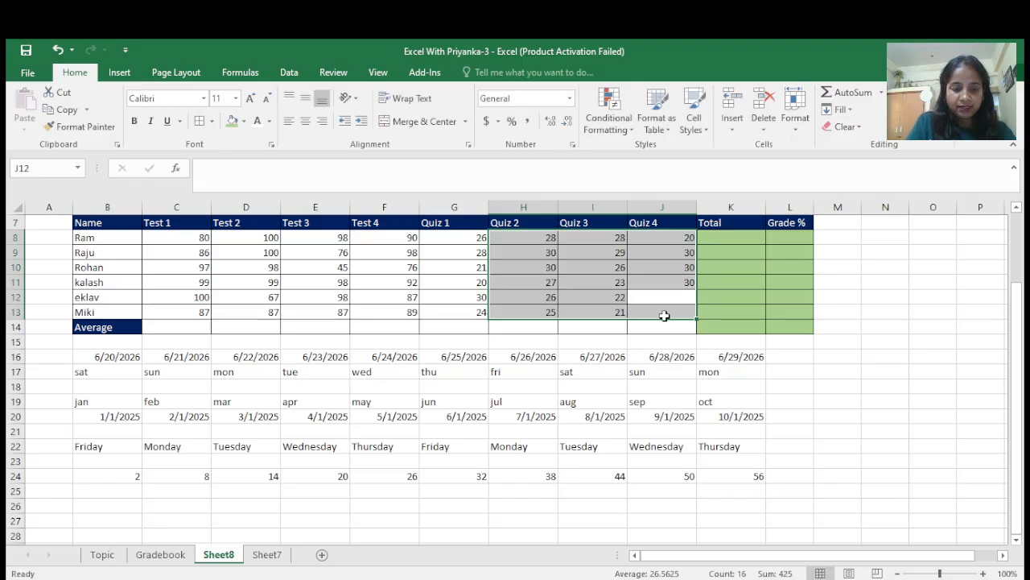
pyautogui.write('29')
pyautogui.press('Return')
pyautogui.write('2')
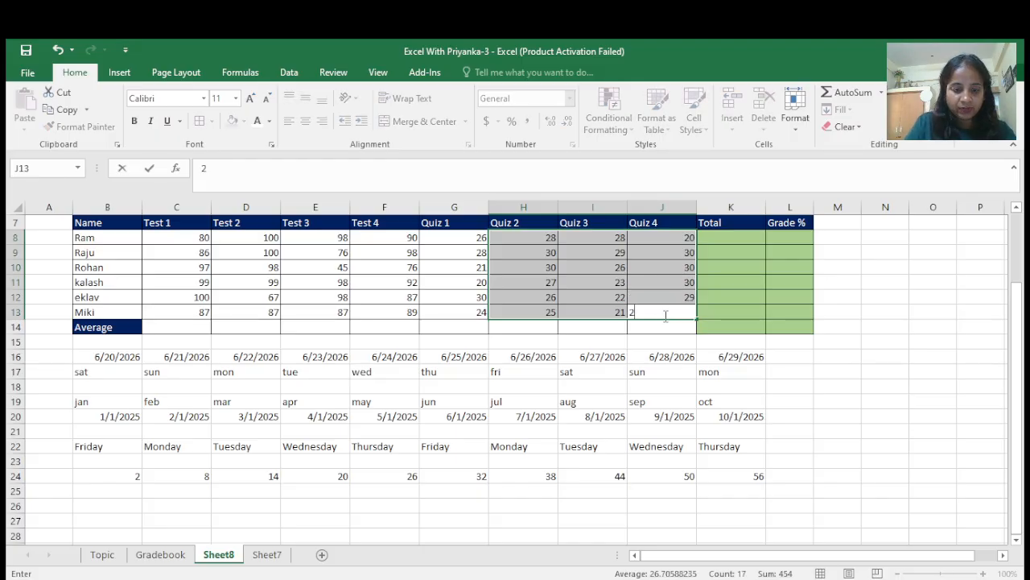
pyautogui.write('8')
pyautogui.press('Return')
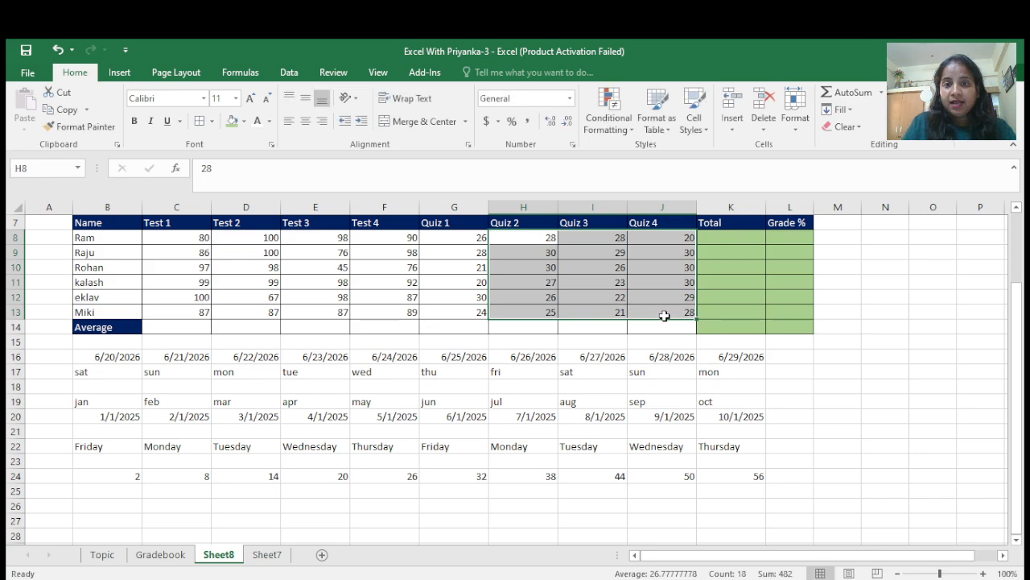
pyautogui.click(553, 326)
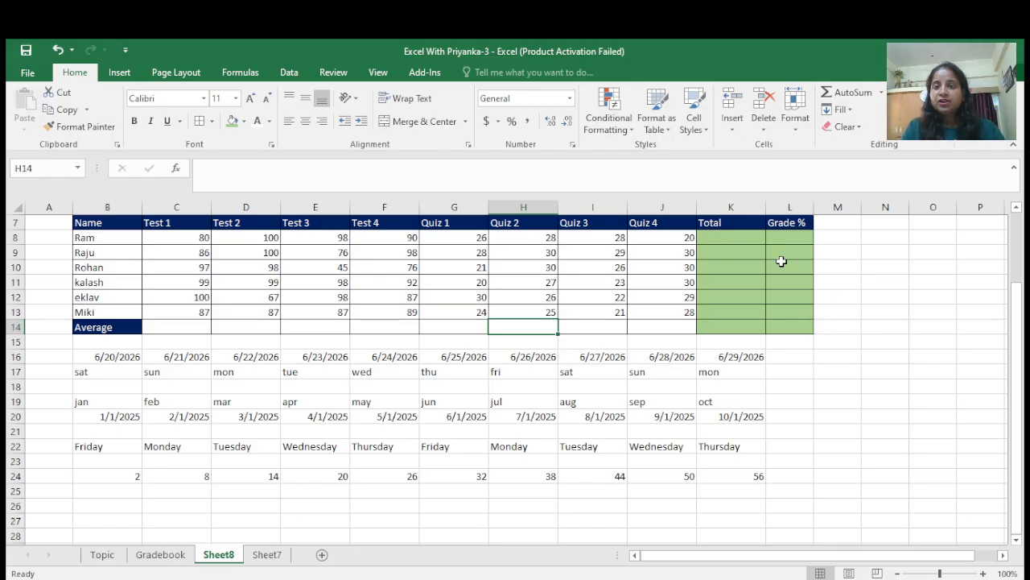
# Total the first student's test and quiz scores in K8 with the AutoSum formula =SUM(C8:J8).
pyautogui.click(727, 235)
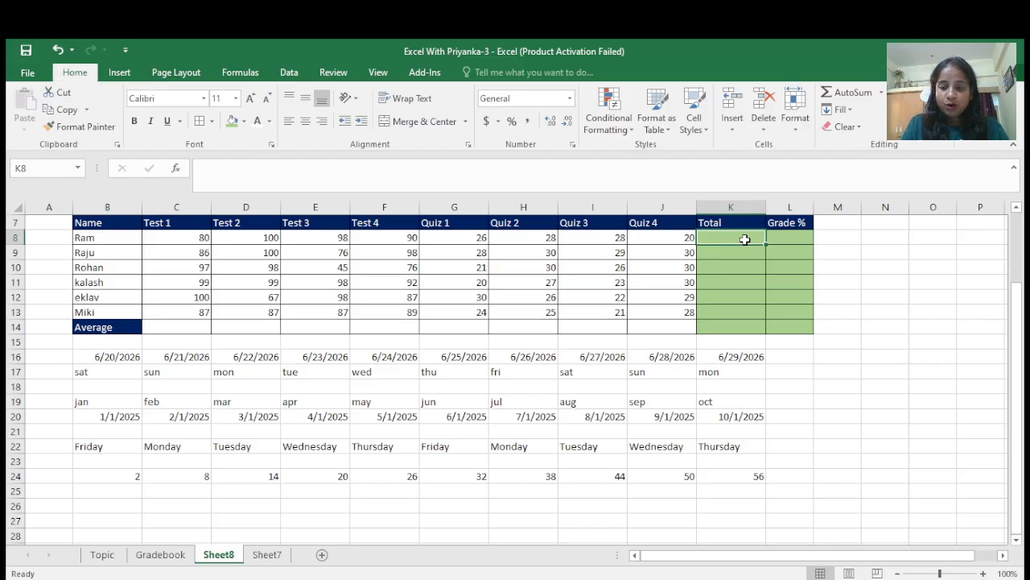
pyautogui.hotkey('alt', '=')
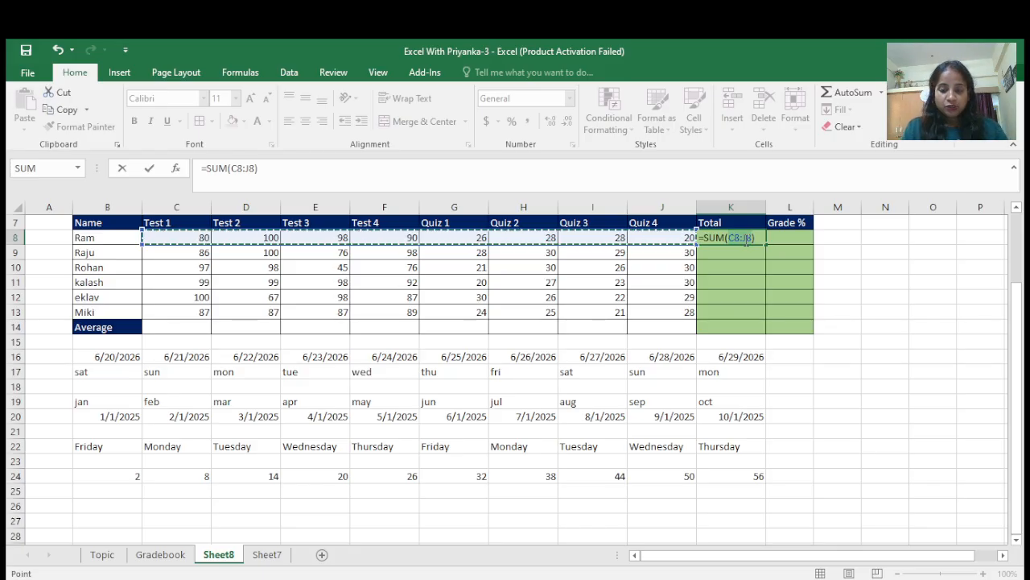
pyautogui.hotkey('ctrl', 'Return')
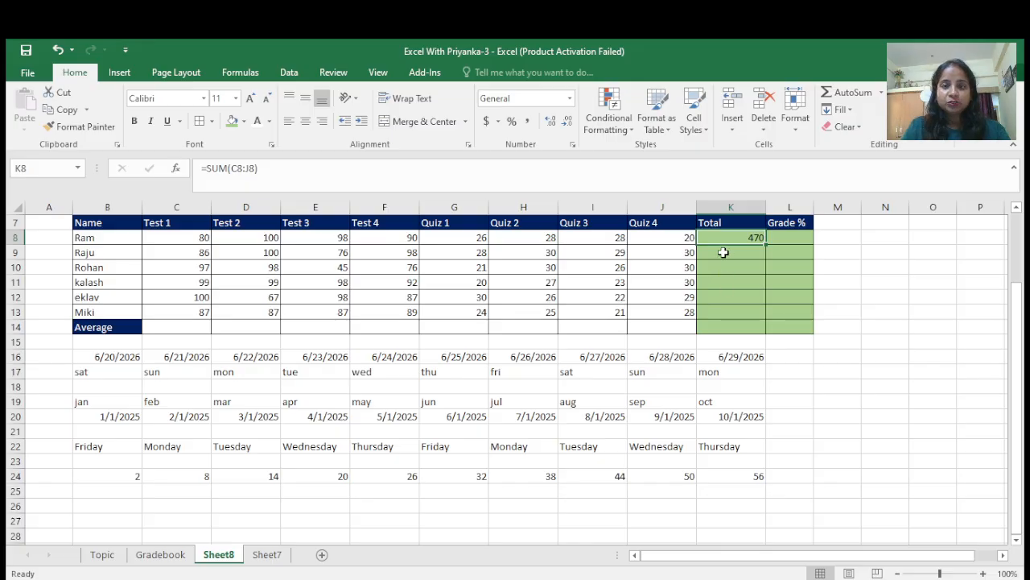
# Check the range used by the total formula in K8 and fill the formula down through K13.
pyautogui.click(724, 253)
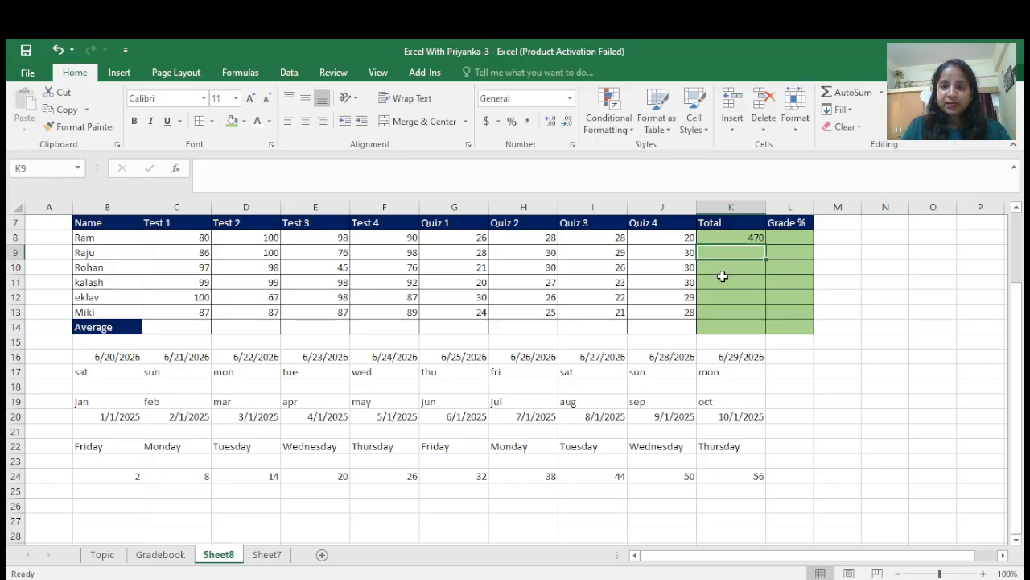
pyautogui.click(724, 279)
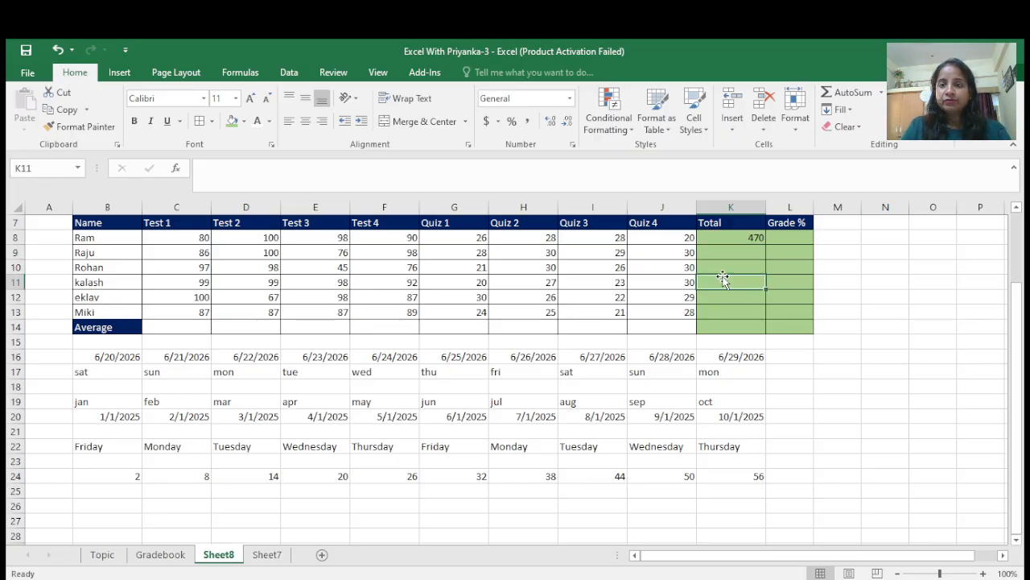
pyautogui.click(716, 239)
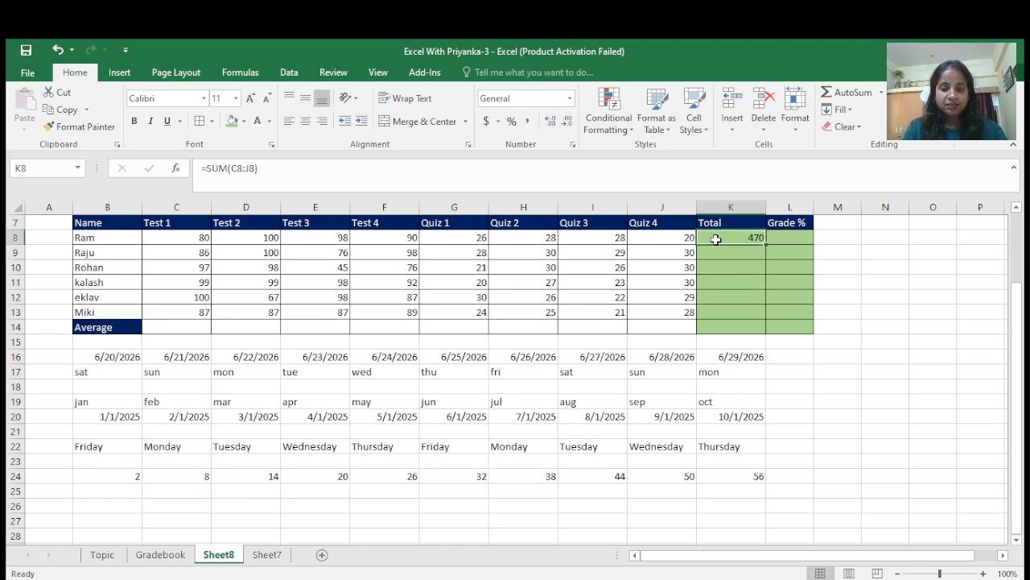
pyautogui.doubleClick(715, 239)
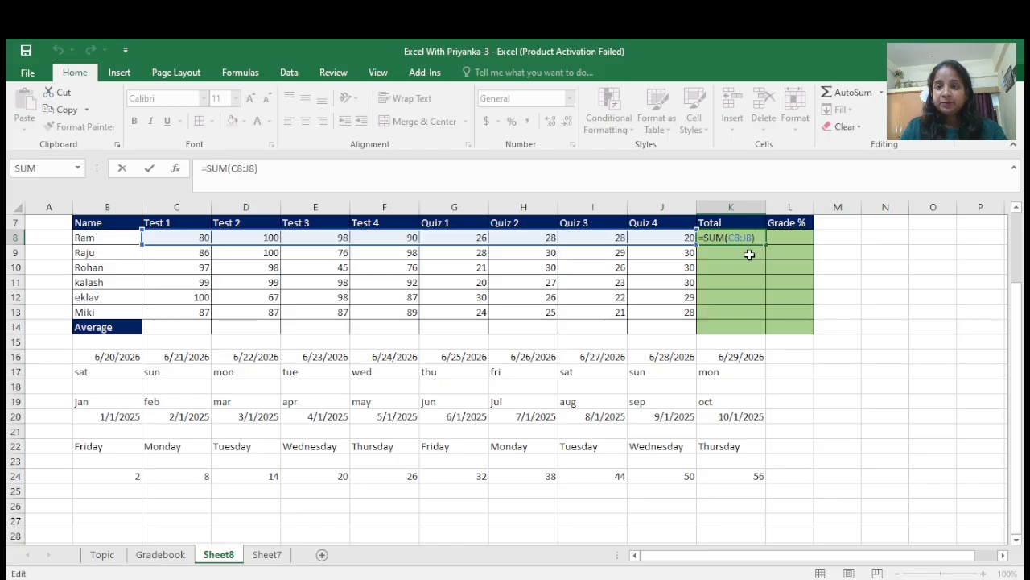
pyautogui.hotkey('ctrl', 'Return')
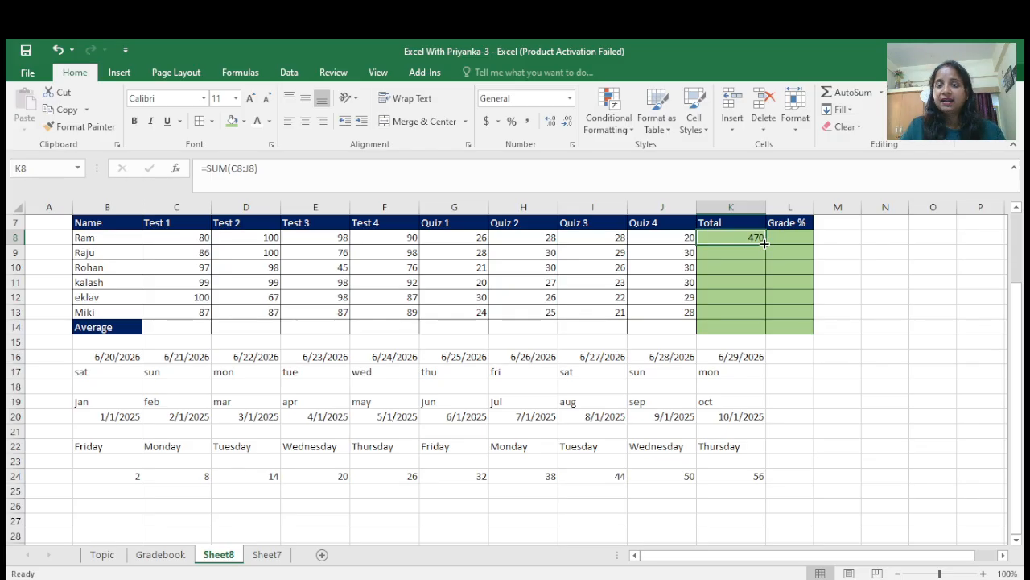
pyautogui.moveTo(765, 243); pyautogui.dragTo(765, 243)
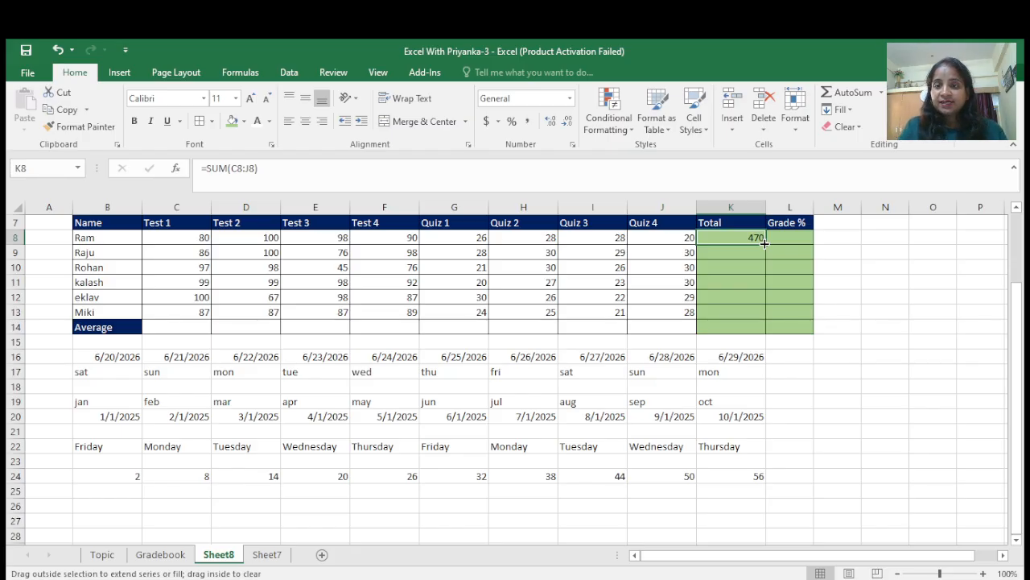
pyautogui.moveTo(765, 243); pyautogui.dragTo(768, 319)
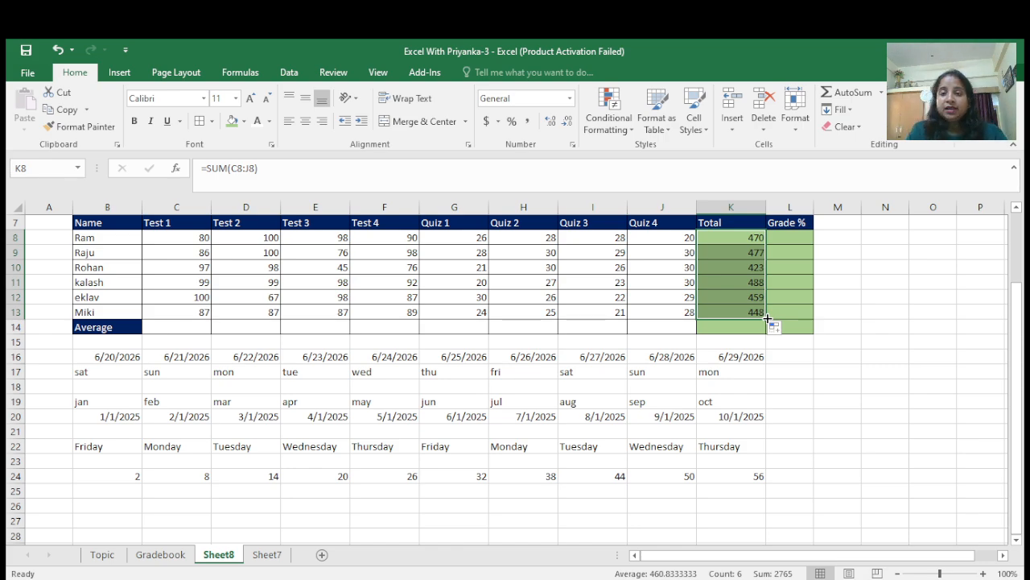
# Inspect the cell ranges used by the filled total formulas, from K13 up to K9.
pyautogui.click(717, 312)
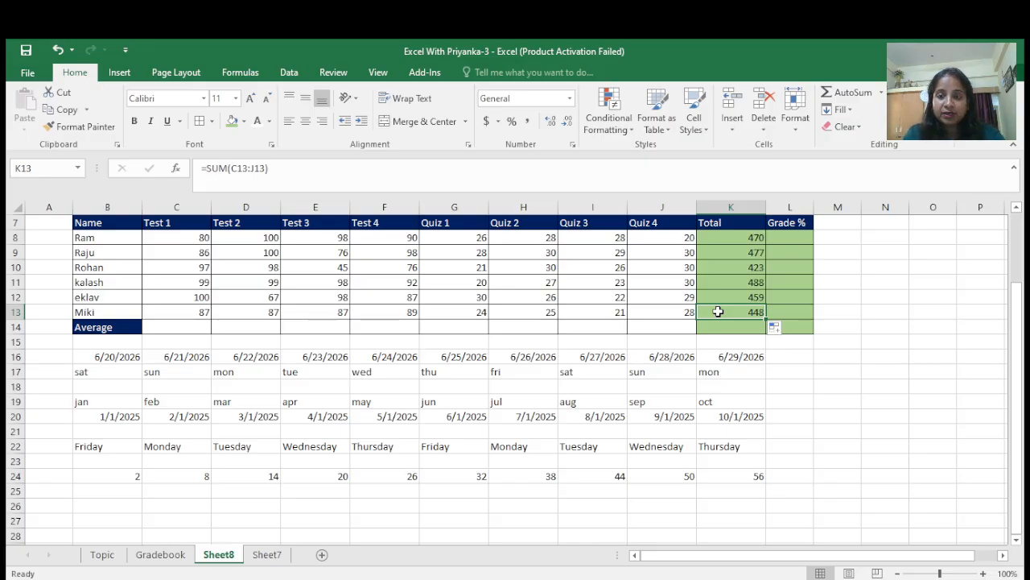
pyautogui.doubleClick(717, 311)
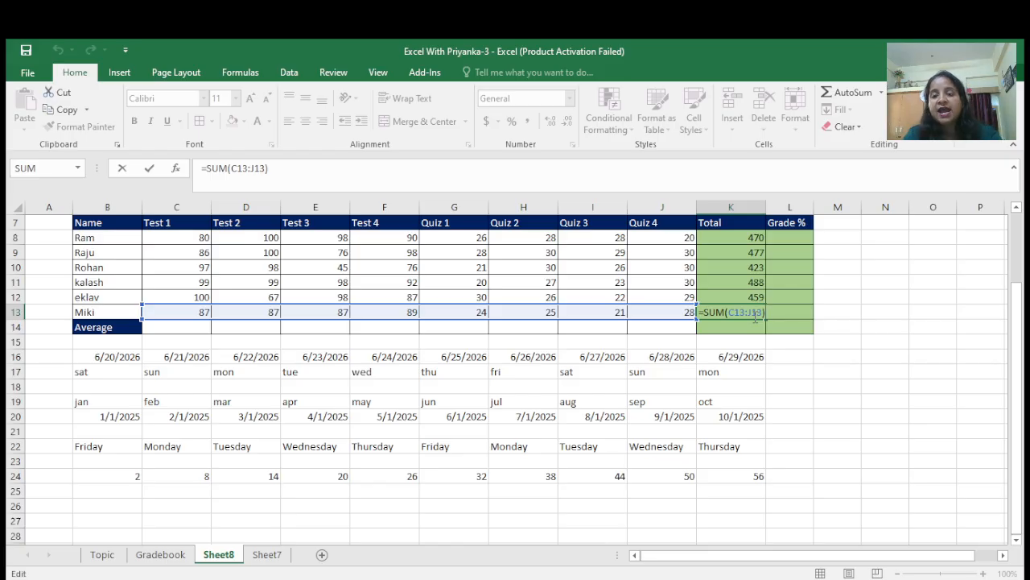
pyautogui.click(749, 295)
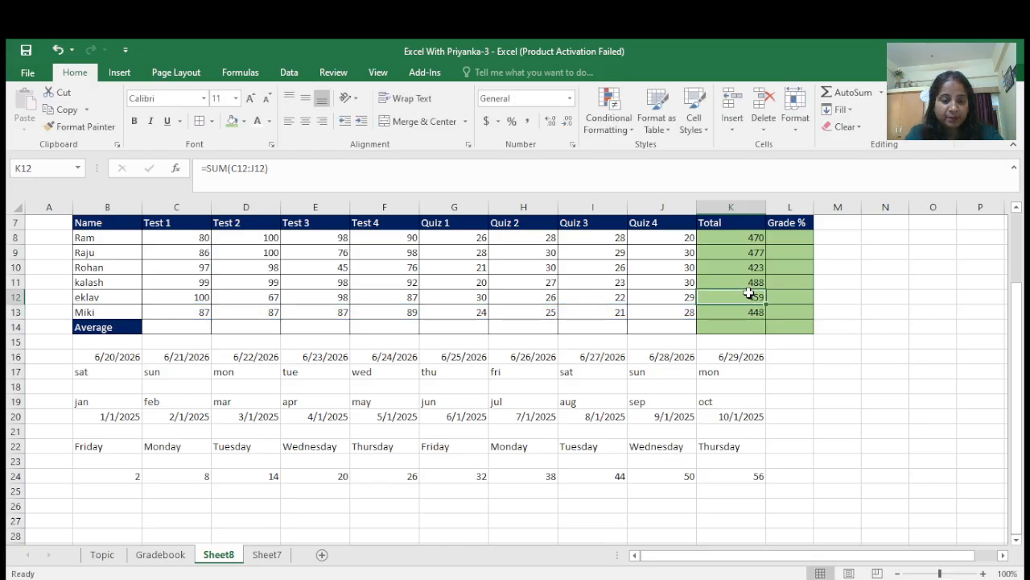
pyautogui.doubleClick(749, 295)
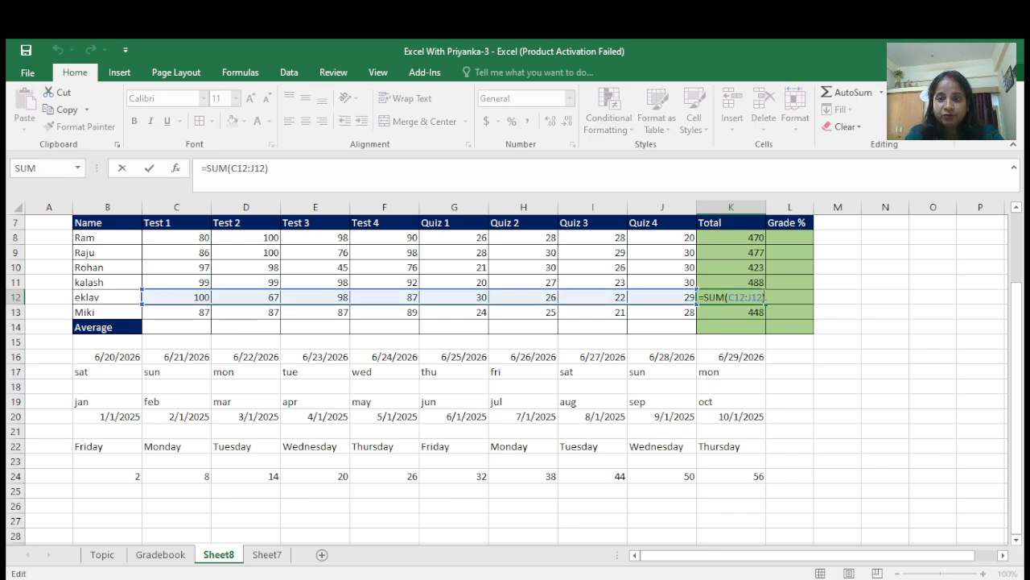
pyautogui.click(731, 282)
pyautogui.doubleClick(731, 282)
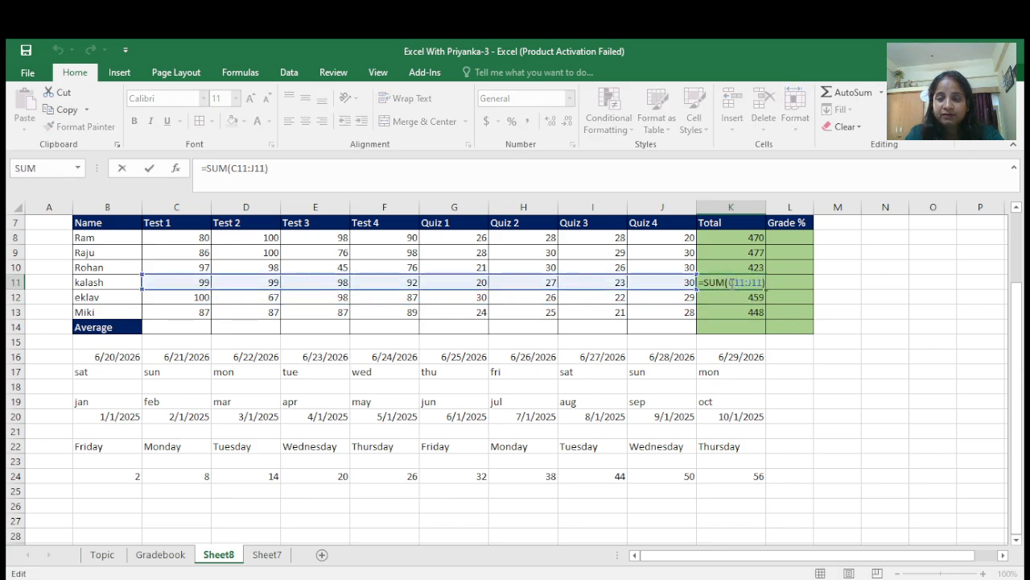
pyautogui.click(734, 261)
pyautogui.doubleClick(734, 262)
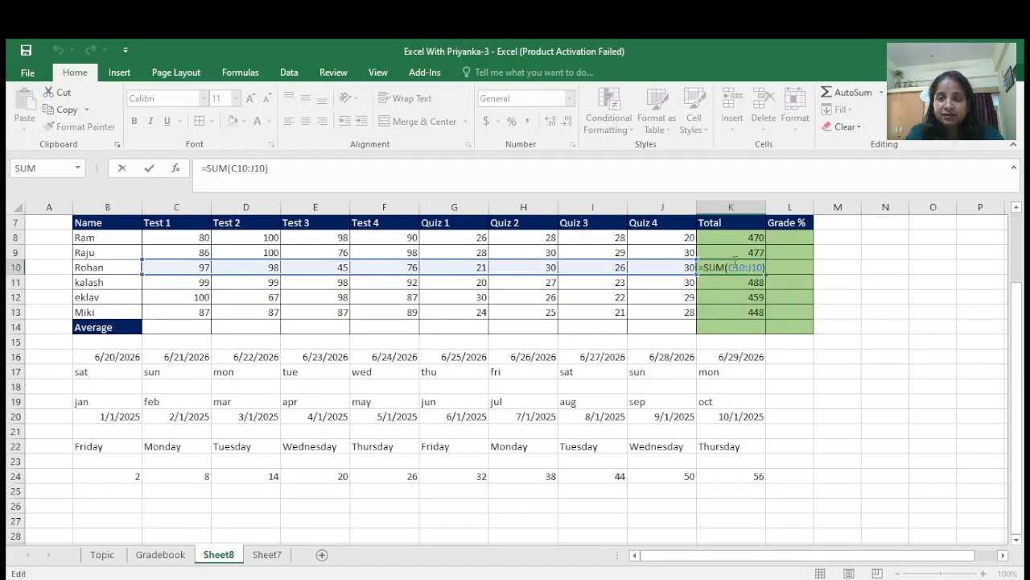
pyautogui.click(740, 252)
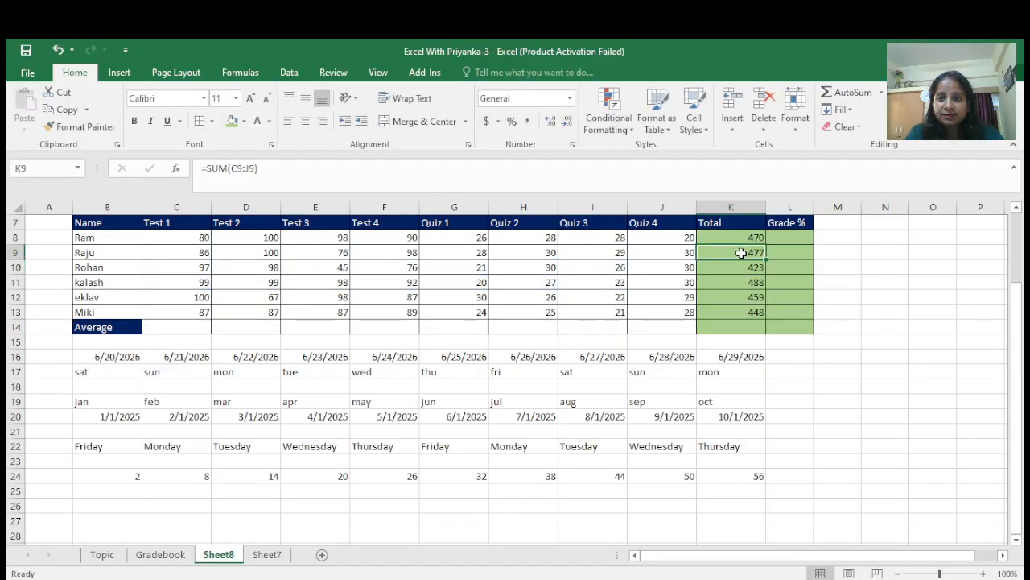
pyautogui.doubleClick(741, 252)
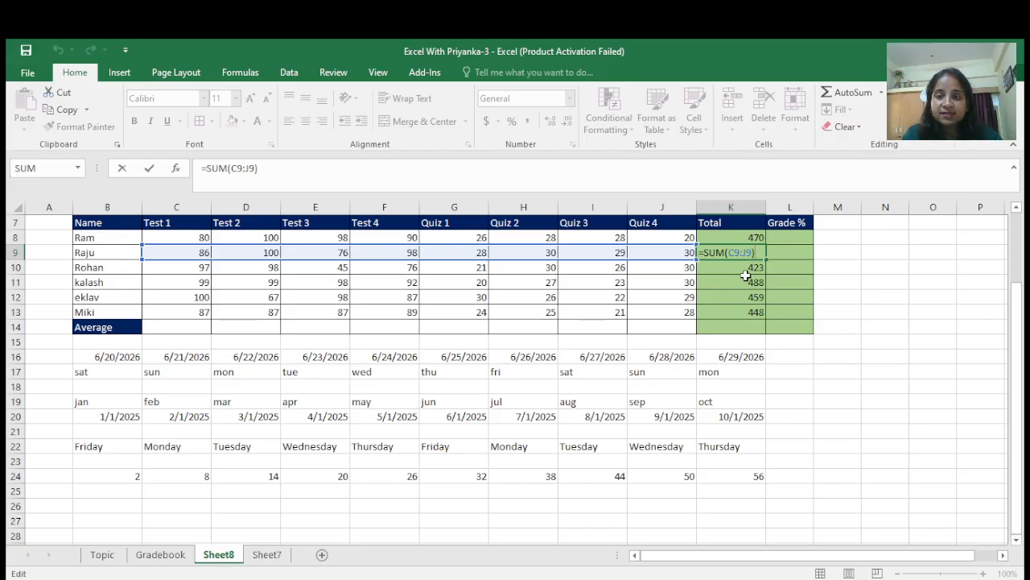
pyautogui.press('Tab')
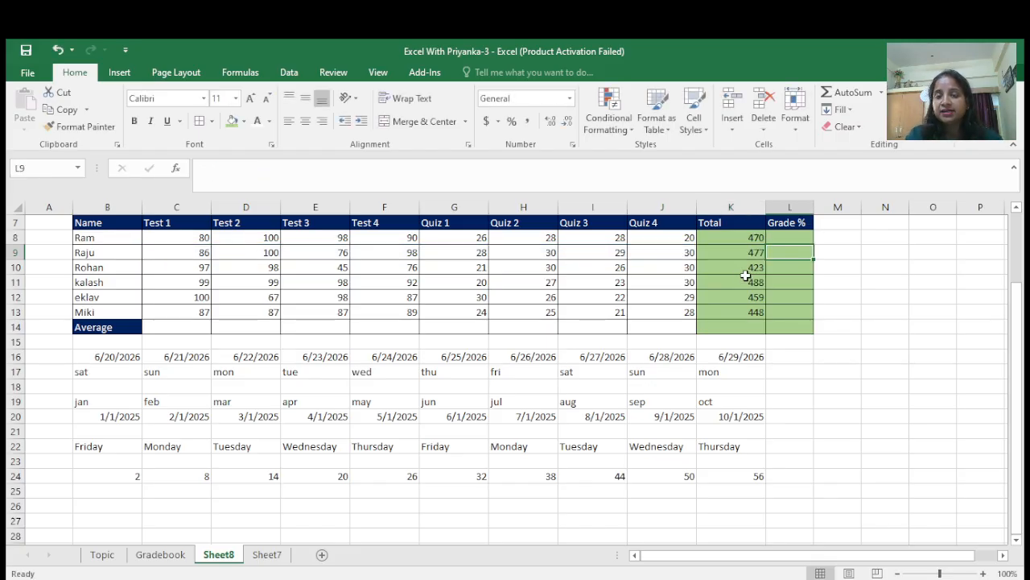
# Compare the relative row references of the total formulas in K8, K9 and K11.
pyautogui.click(740, 236)
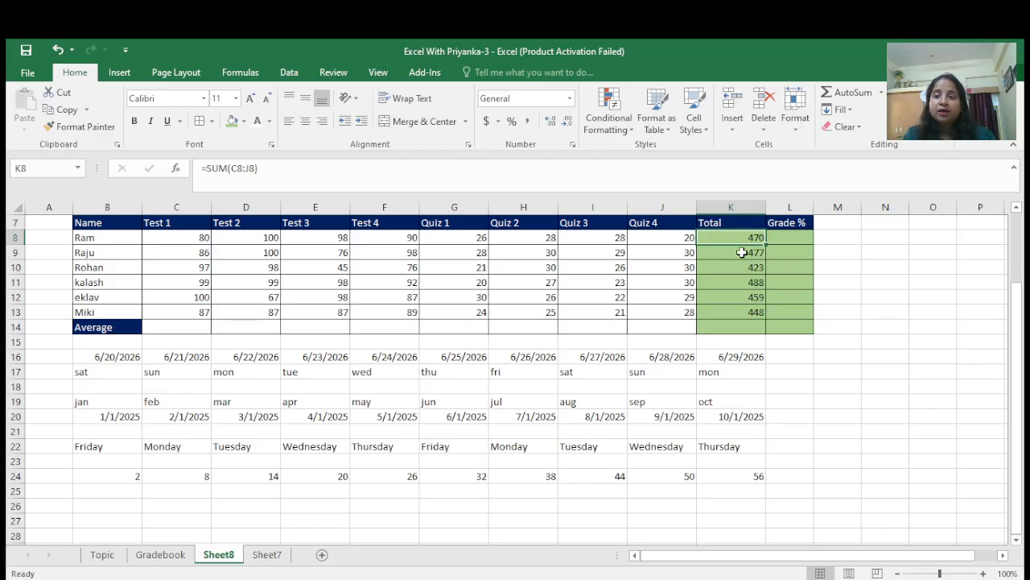
pyautogui.click(741, 252)
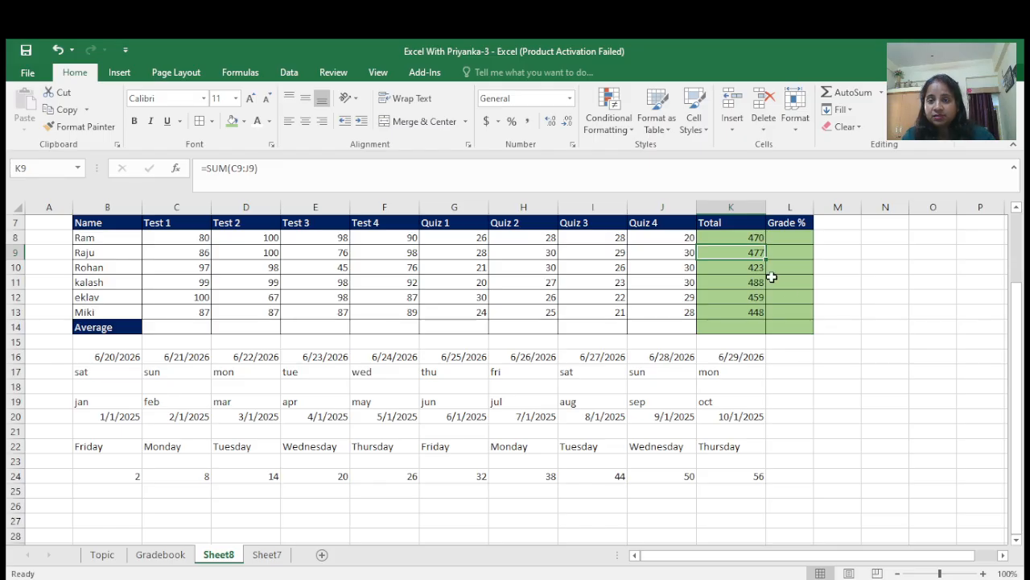
pyautogui.doubleClick(732, 251)
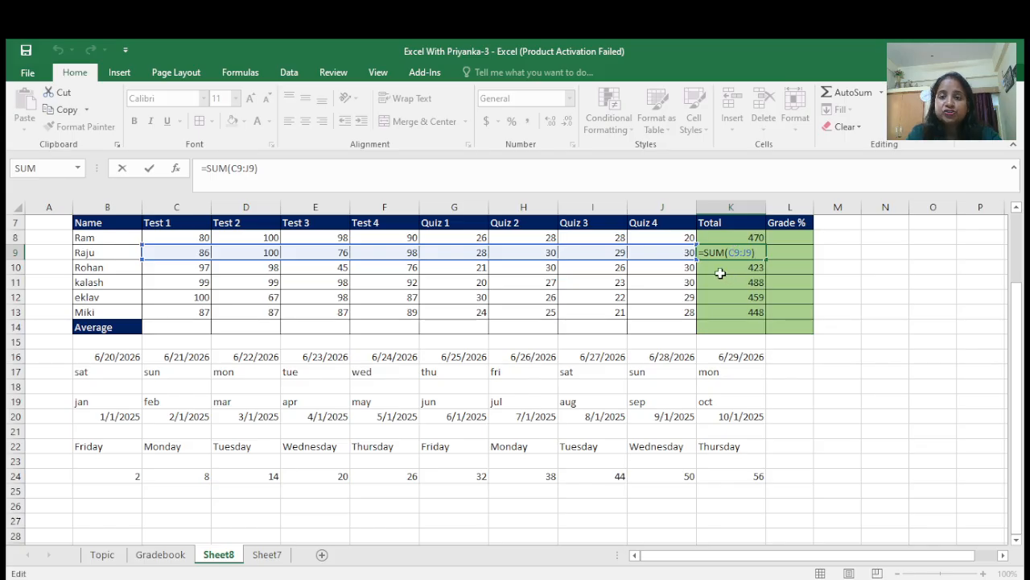
pyautogui.press('Return')
pyautogui.click(722, 280)
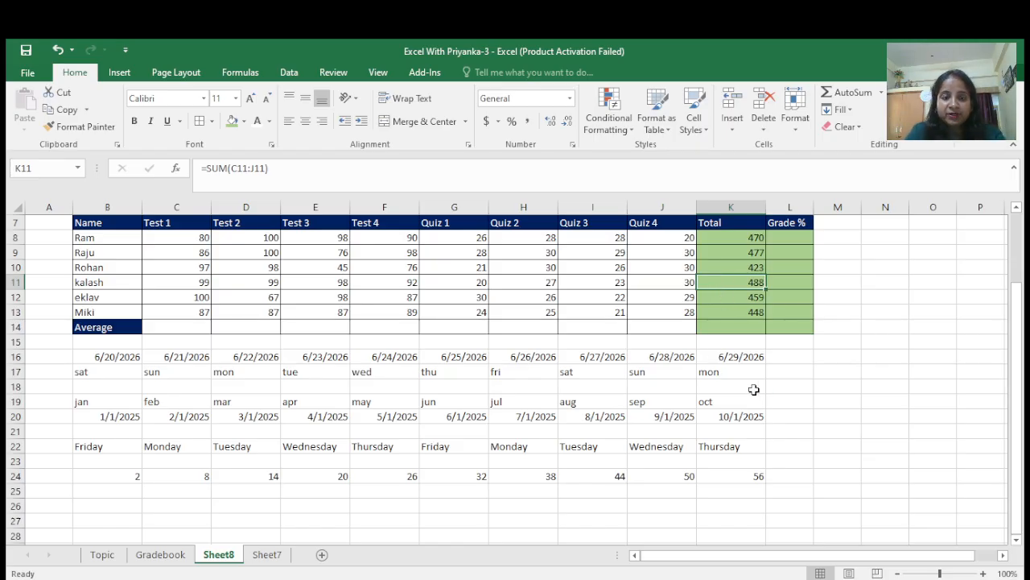
# Total the maximum points in K5 with the AutoSum formula =SUM(C5:J5) and check the range it uses.
pyautogui.click(793, 237)
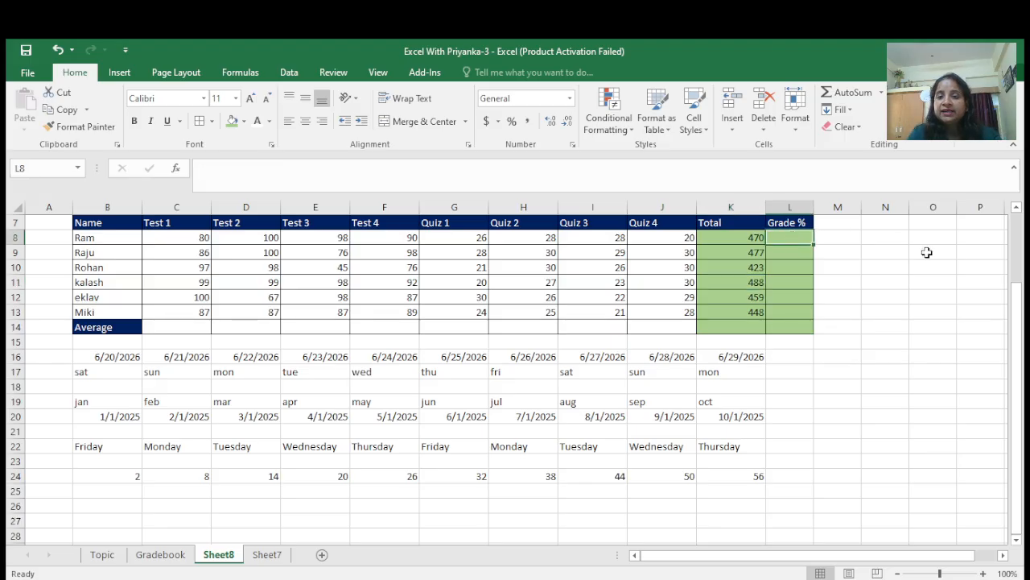
pyautogui.scroll(2, 1023, 298)
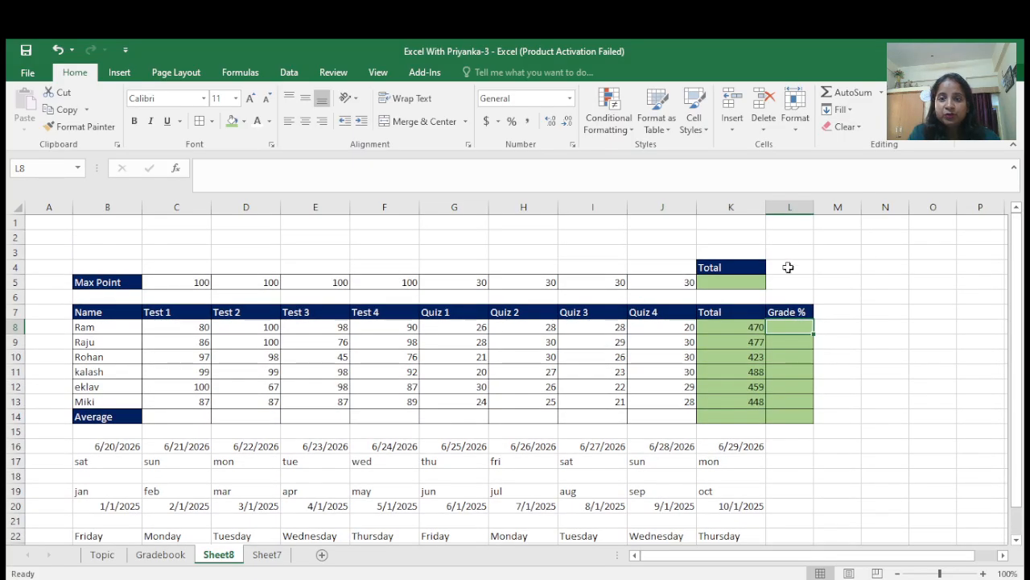
pyautogui.click(716, 282)
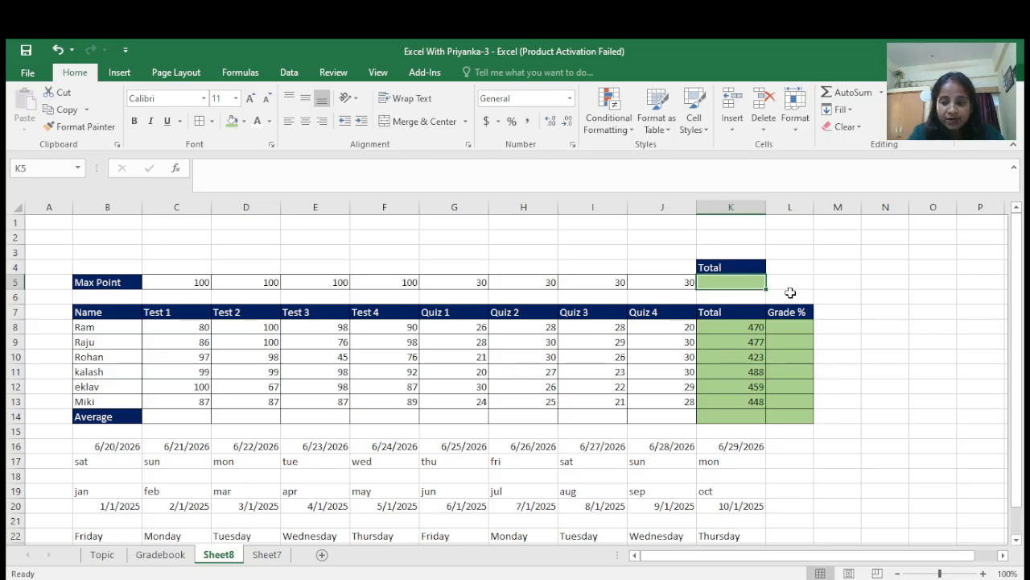
pyautogui.hotkey('alt', '=')
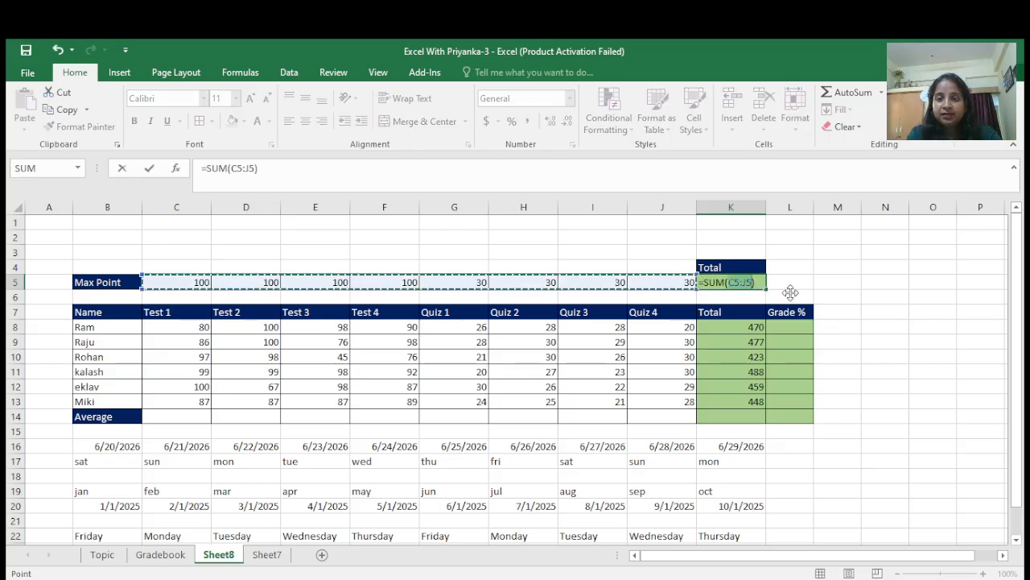
pyautogui.hotkey('ctrl', 'Return')
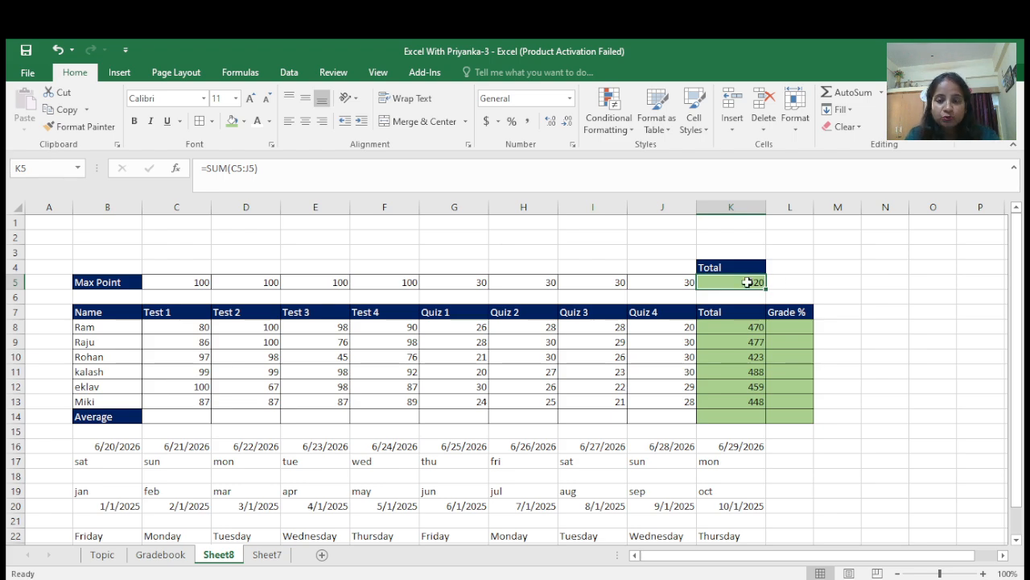
pyautogui.doubleClick(747, 282)
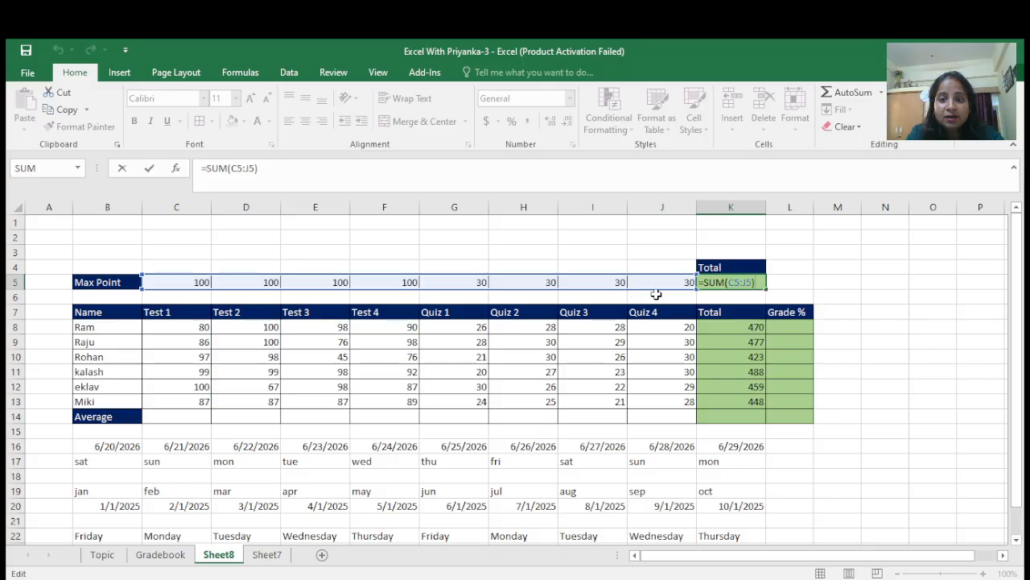
pyautogui.click(798, 327)
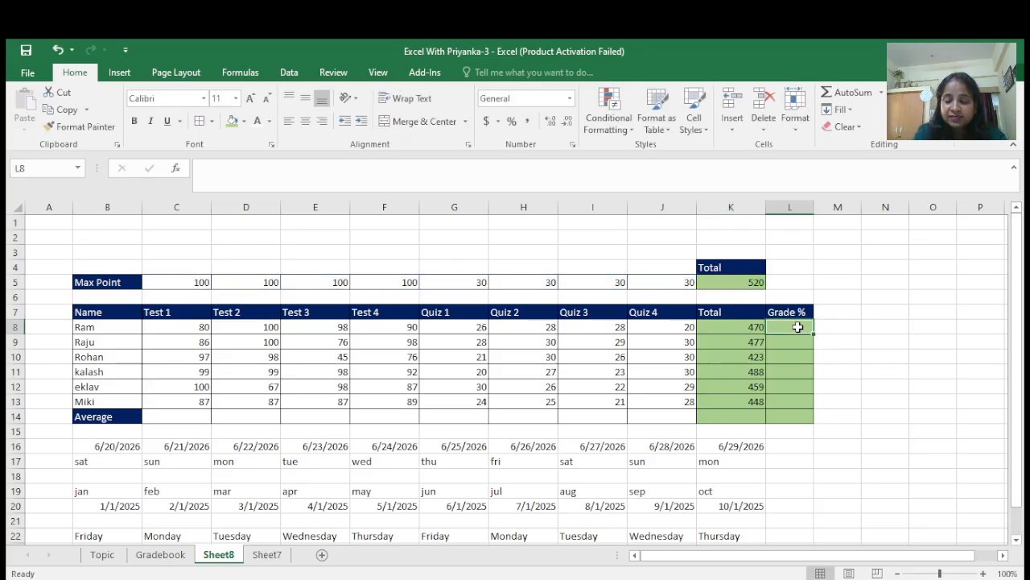
pyautogui.write('=')
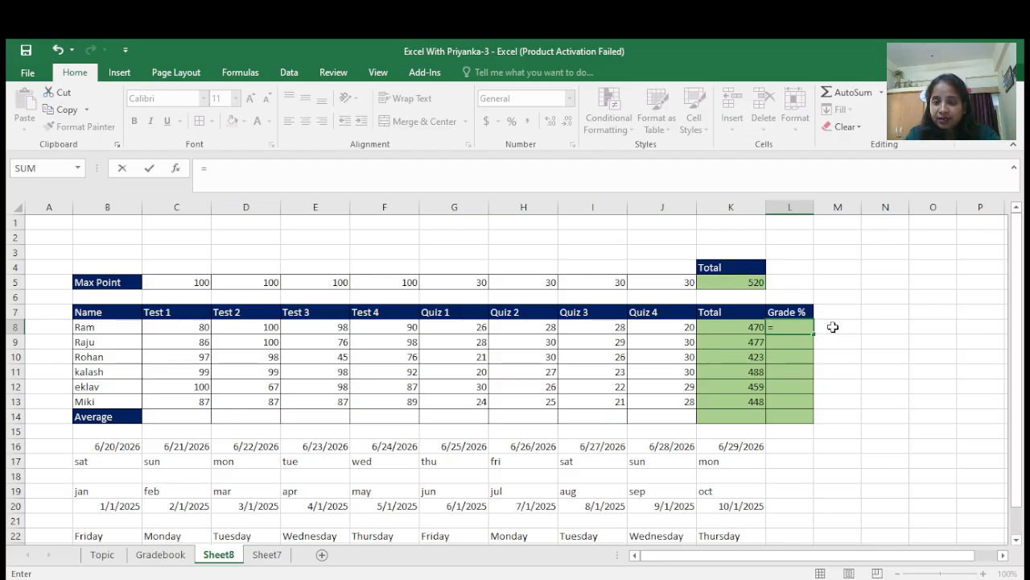
pyautogui.hotkey('shift', 'Left')
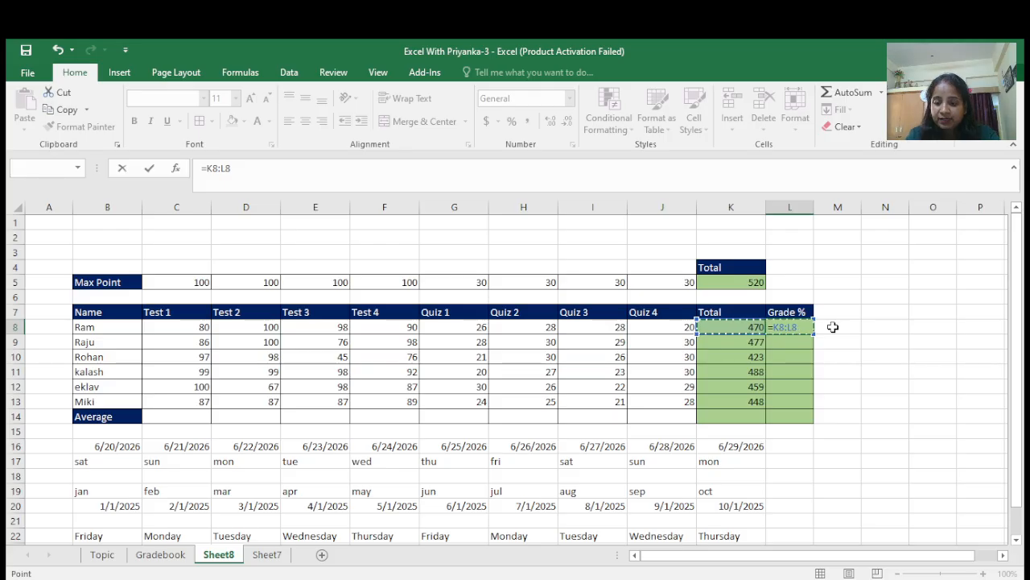
pyautogui.write('?')
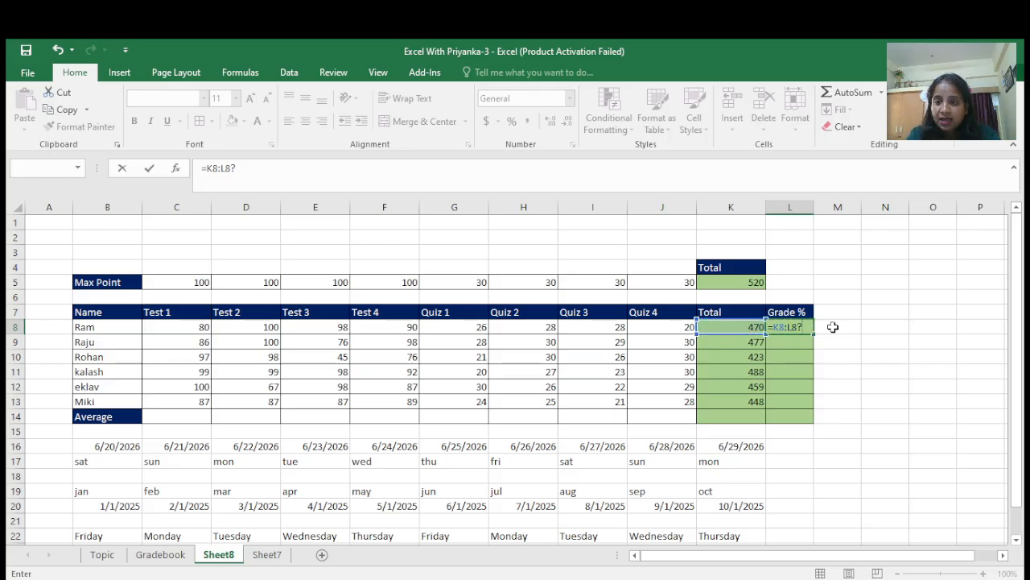
pyautogui.hotkey('ctrl', 'Return')
pyautogui.hotkey('shift', 'Up')
pyautogui.hotkey('shift', 'Up')
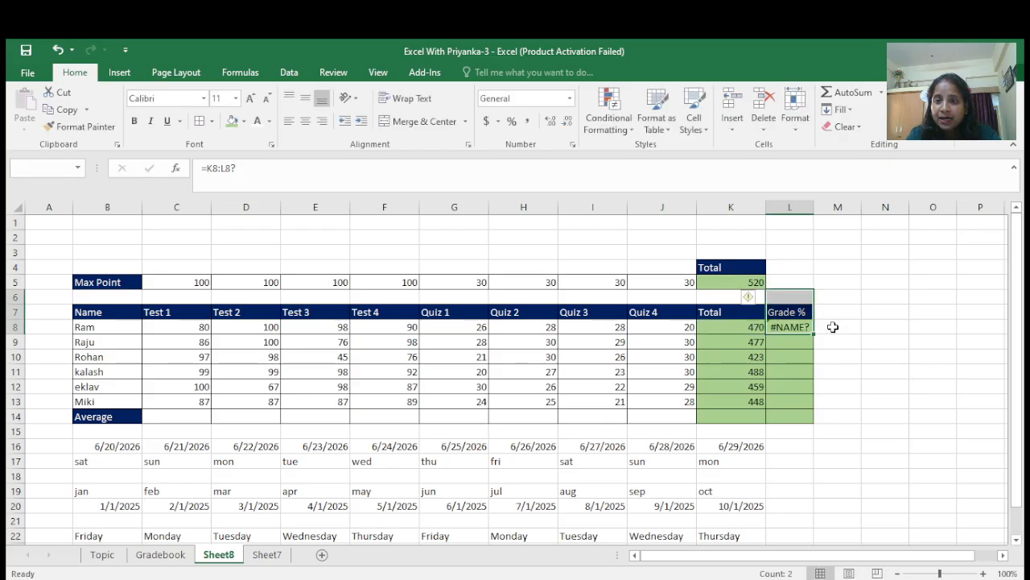
pyautogui.hotkey('shift', 'Up')
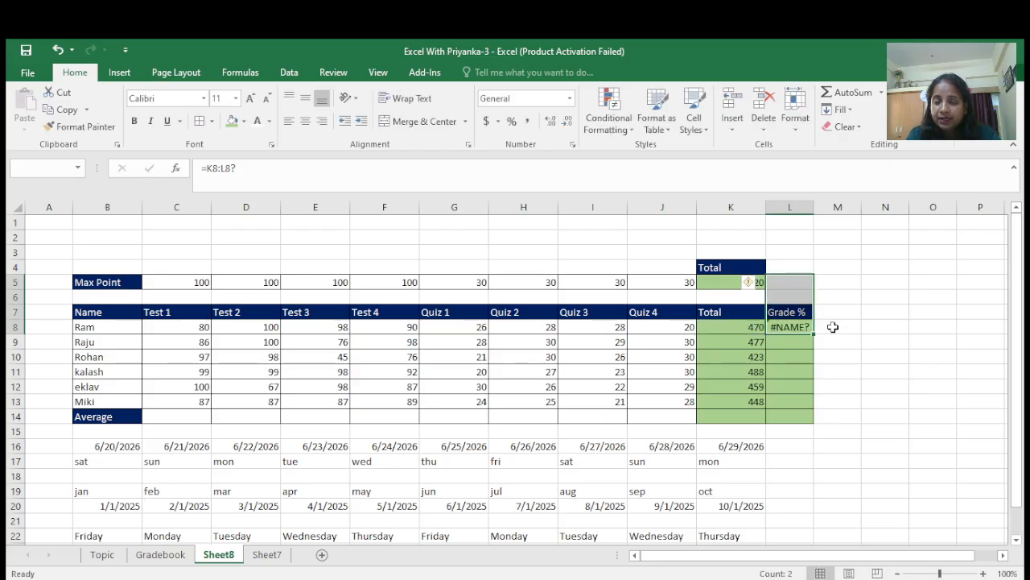
pyautogui.hotkey('shift', 'Left')
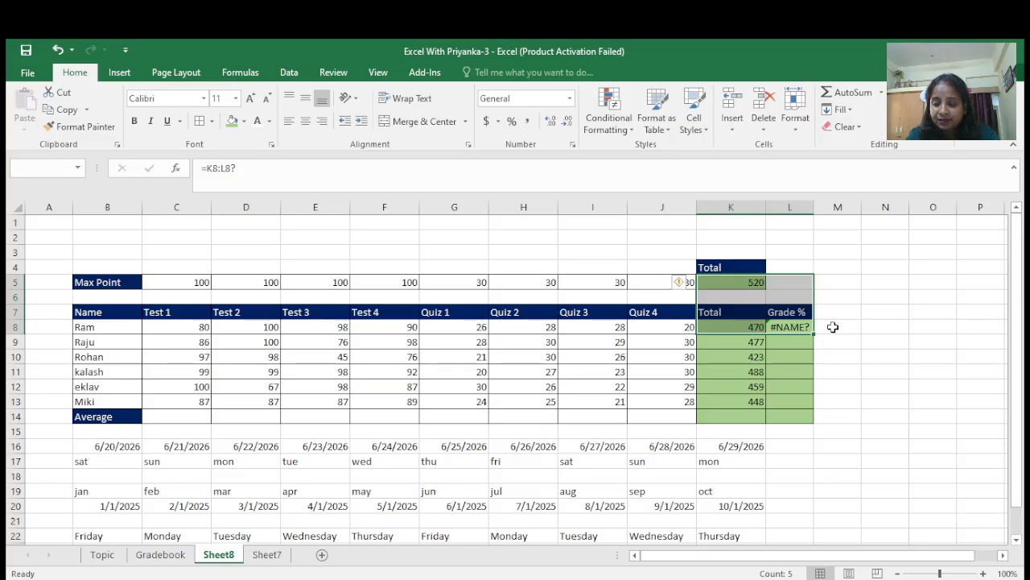
pyautogui.click(805, 376)
# Calculate the first student's grade in L8 by dividing their total by the maximum points total with =K8/K5.
pyautogui.click(790, 328)
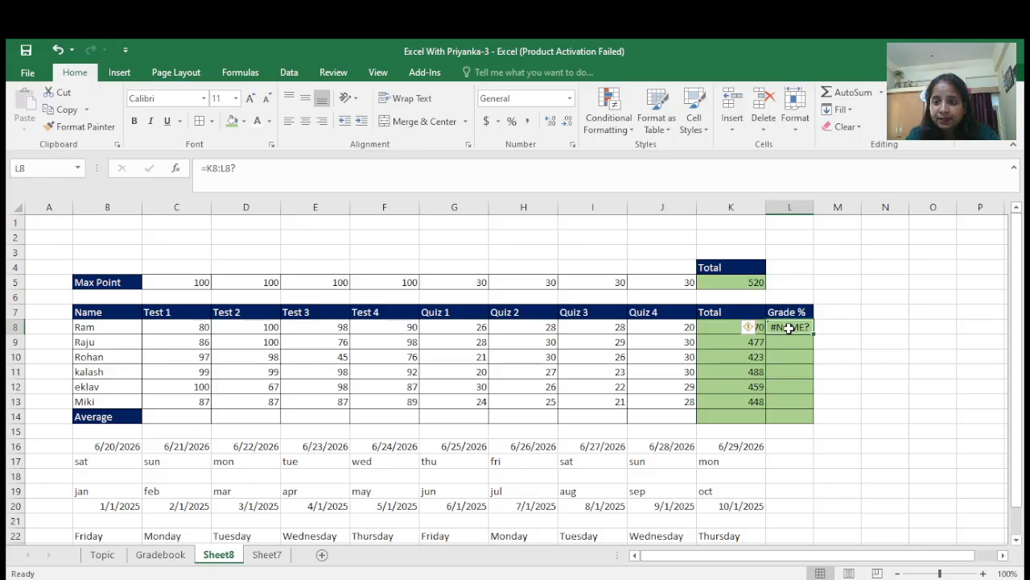
pyautogui.write('=')
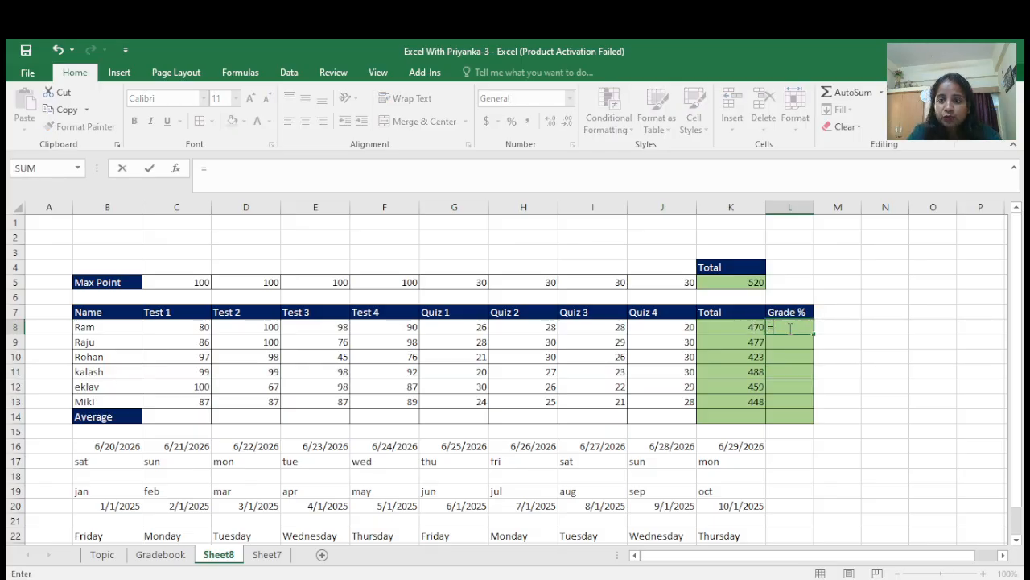
pyautogui.click(744, 327)
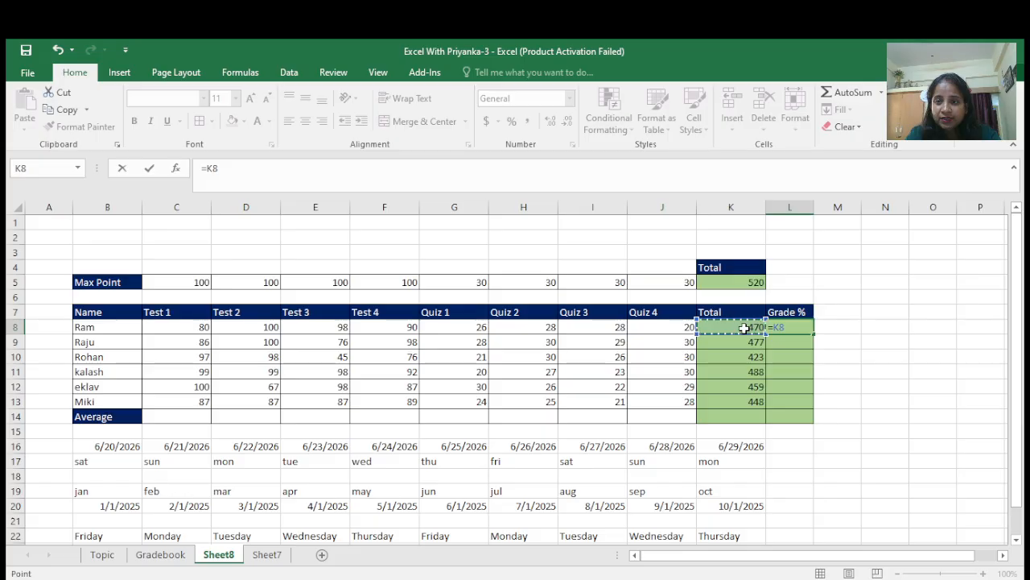
pyautogui.write('/')
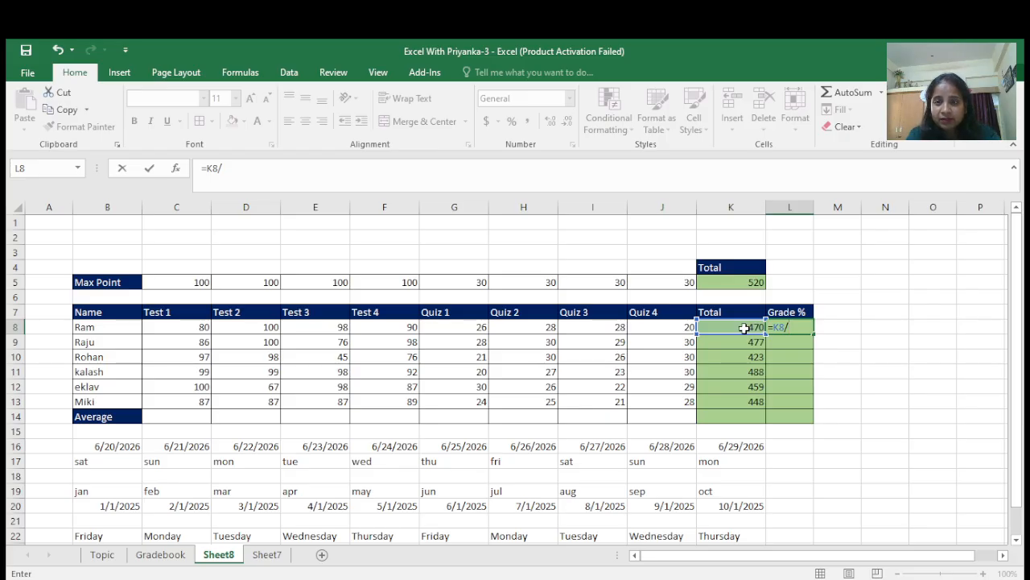
pyautogui.press('Up')
pyautogui.press('Up')
pyautogui.press('Up')
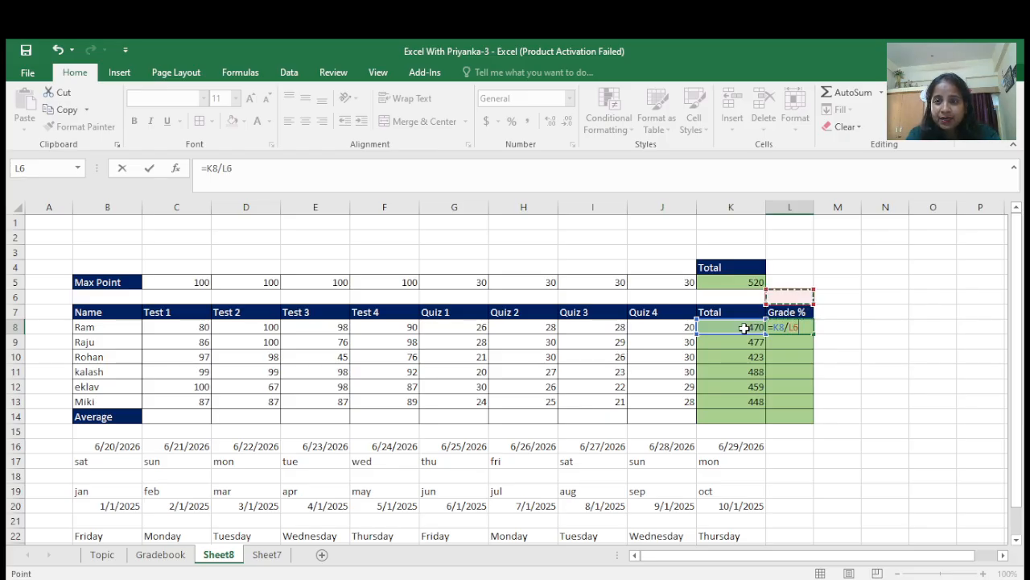
pyautogui.press('Left')
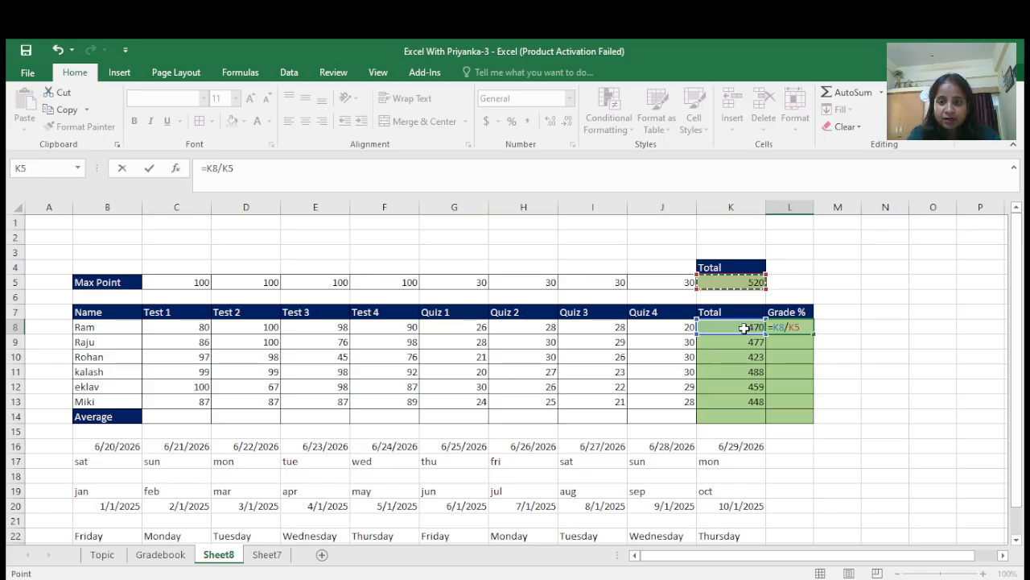
pyautogui.hotkey('ctrl', 'Return')
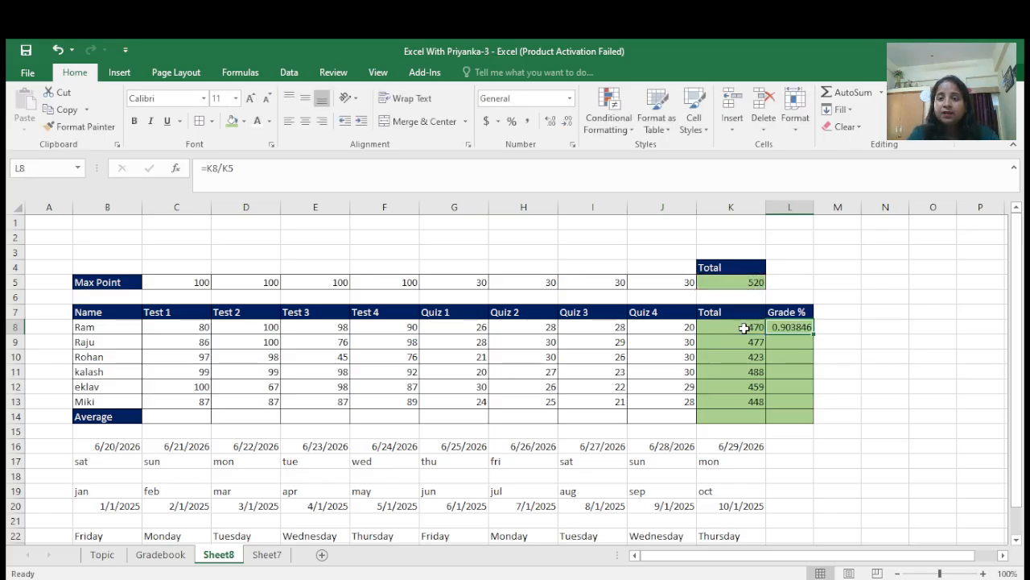
# Make the K5 reference in L8's grade formula absolute (=K8/$K$5) and fill the formula down to L13.
pyautogui.doubleClick(793, 327)
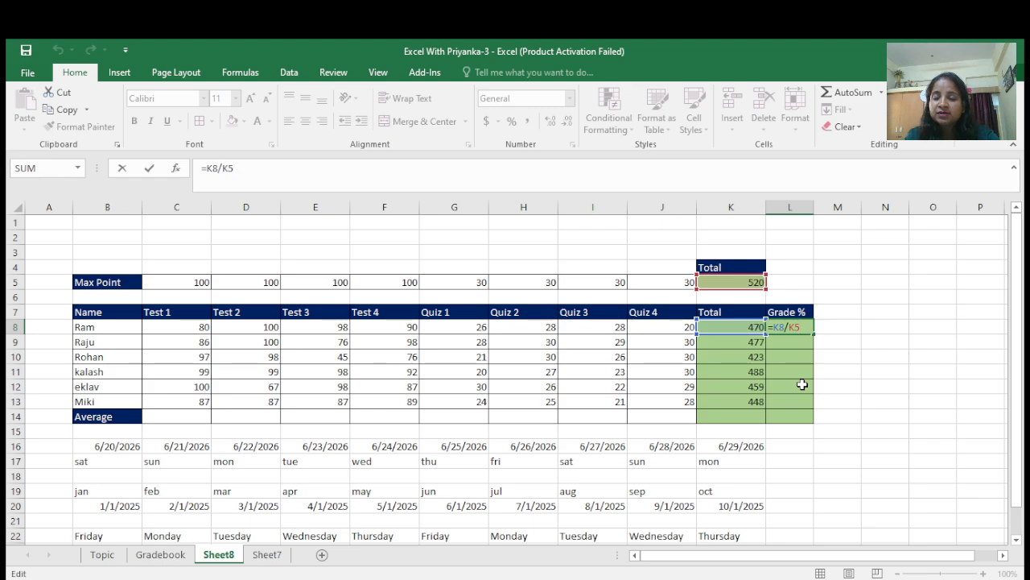
pyautogui.press('F4')
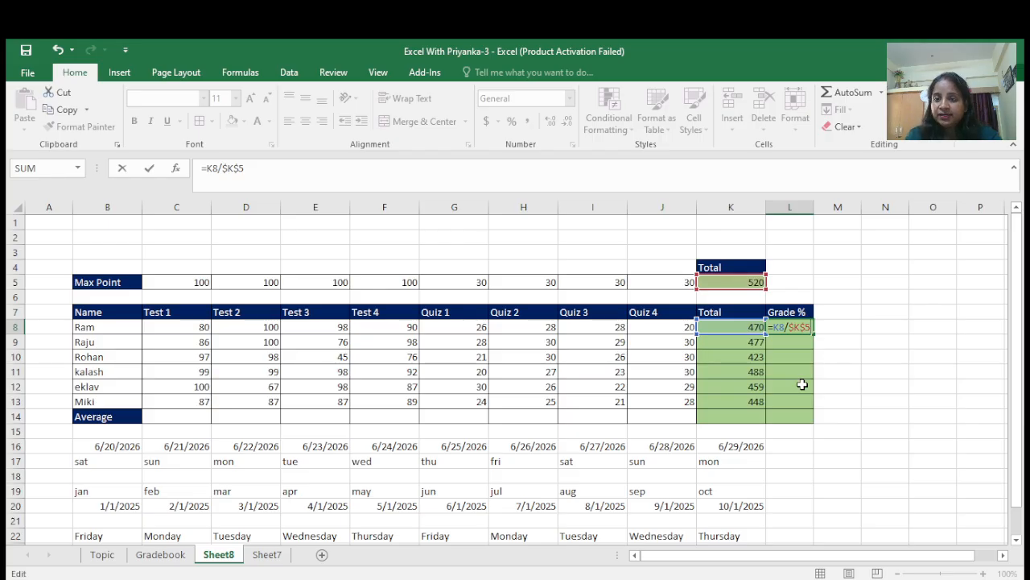
pyautogui.hotkey('ctrl', 'Return')
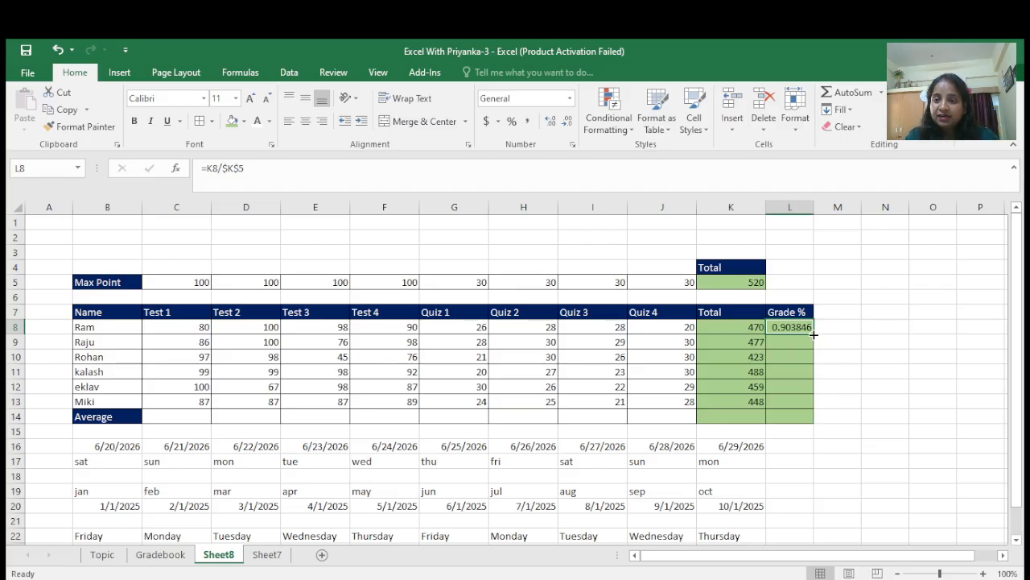
pyautogui.moveTo(814, 334); pyautogui.dragTo(817, 406)
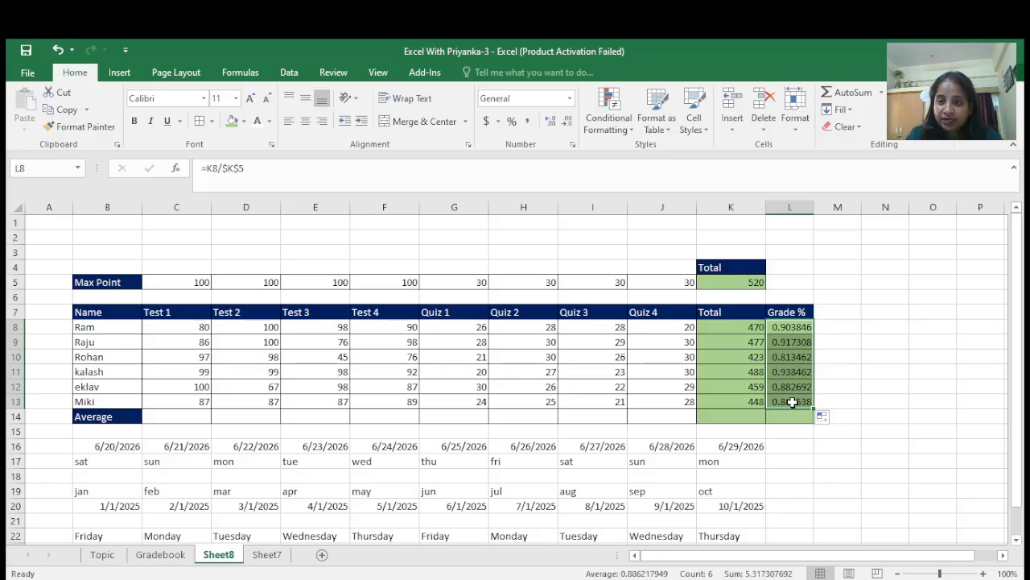
# Inspect the cell references in the filled Grade % formulas, going up from L13 to L9.
pyautogui.click(793, 402)
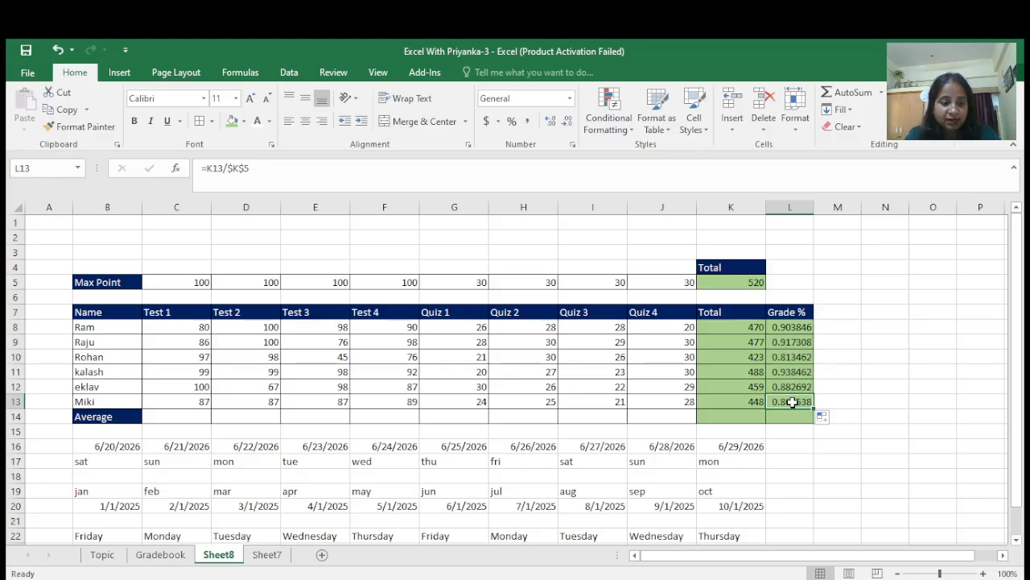
pyautogui.doubleClick(793, 402)
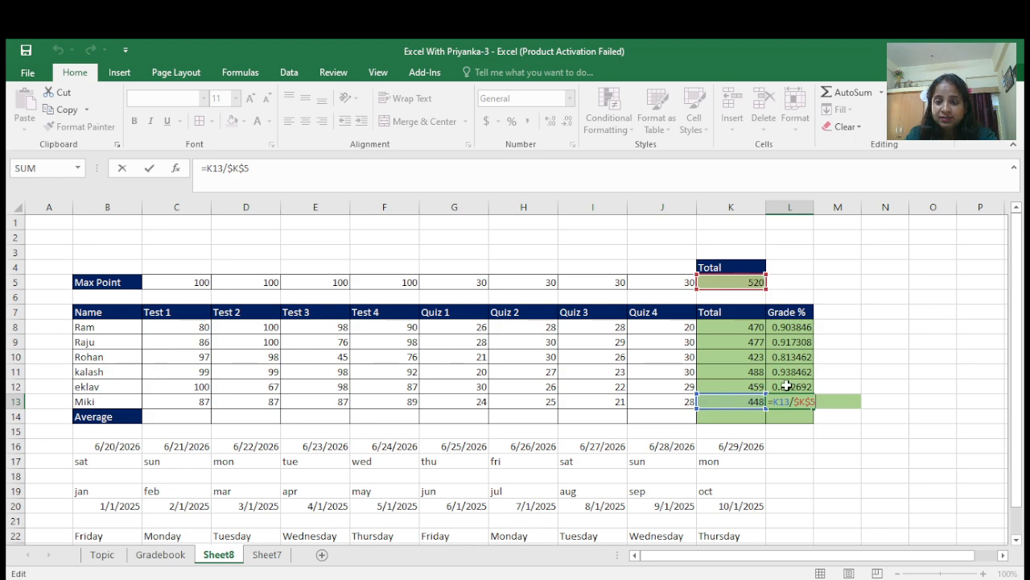
pyautogui.click(787, 387)
pyautogui.doubleClick(787, 387)
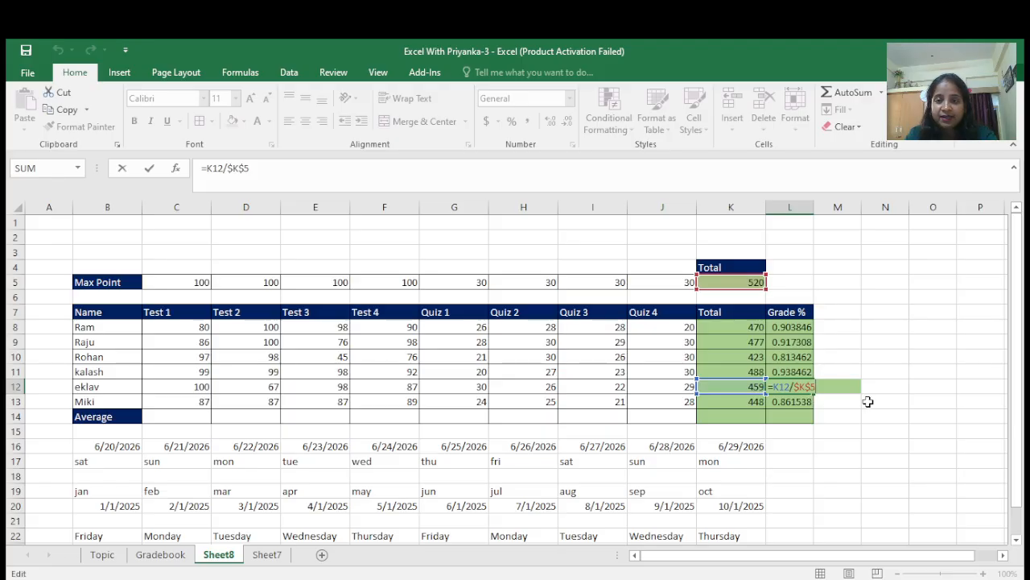
pyautogui.click(787, 372)
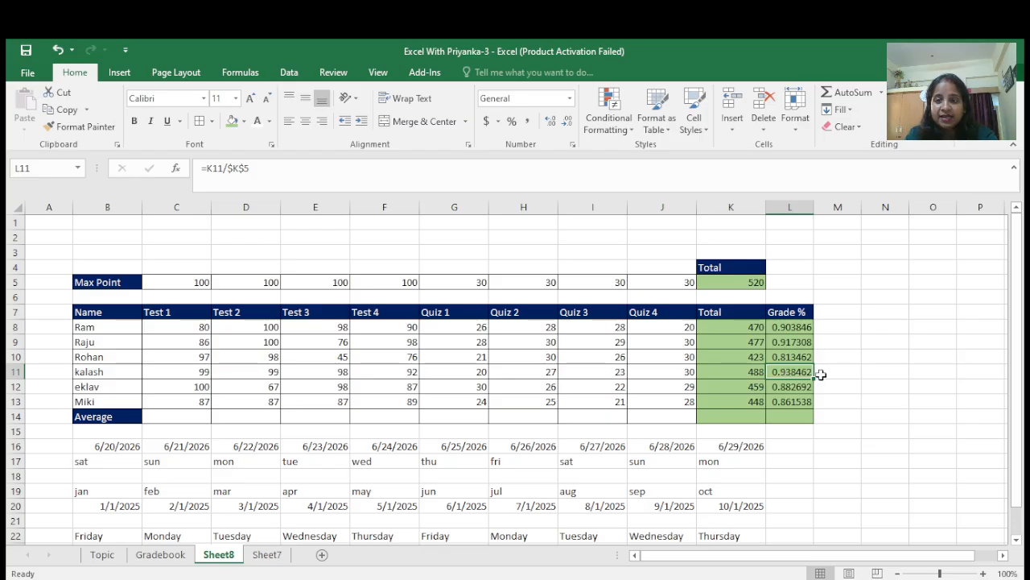
pyautogui.press('F2')
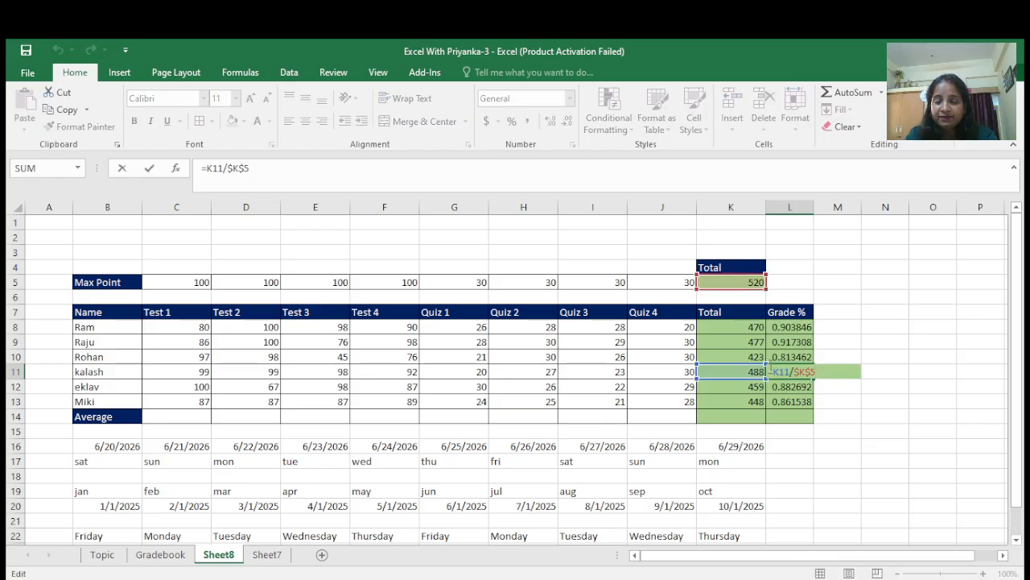
pyautogui.click(782, 355)
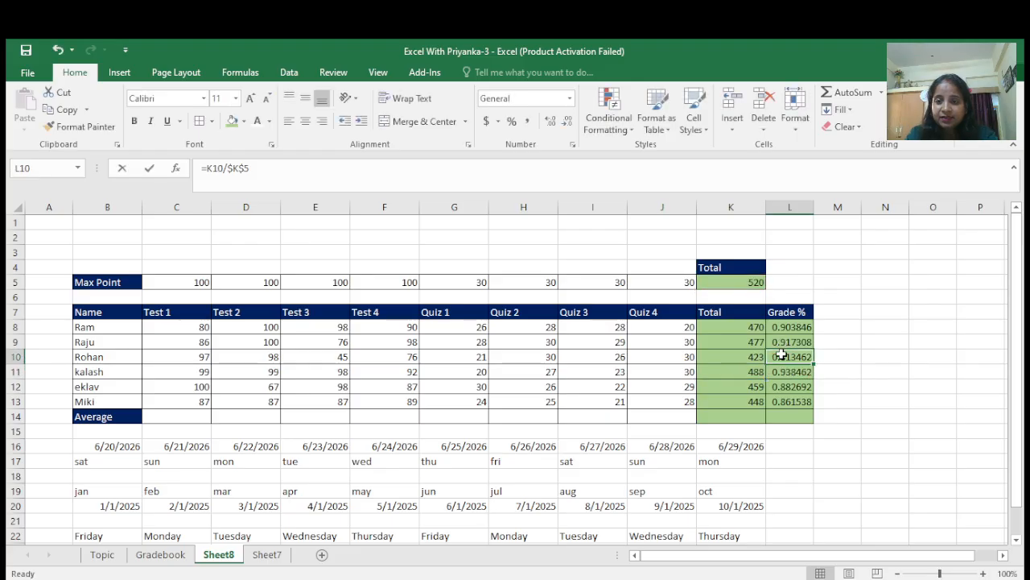
pyautogui.doubleClick(781, 354)
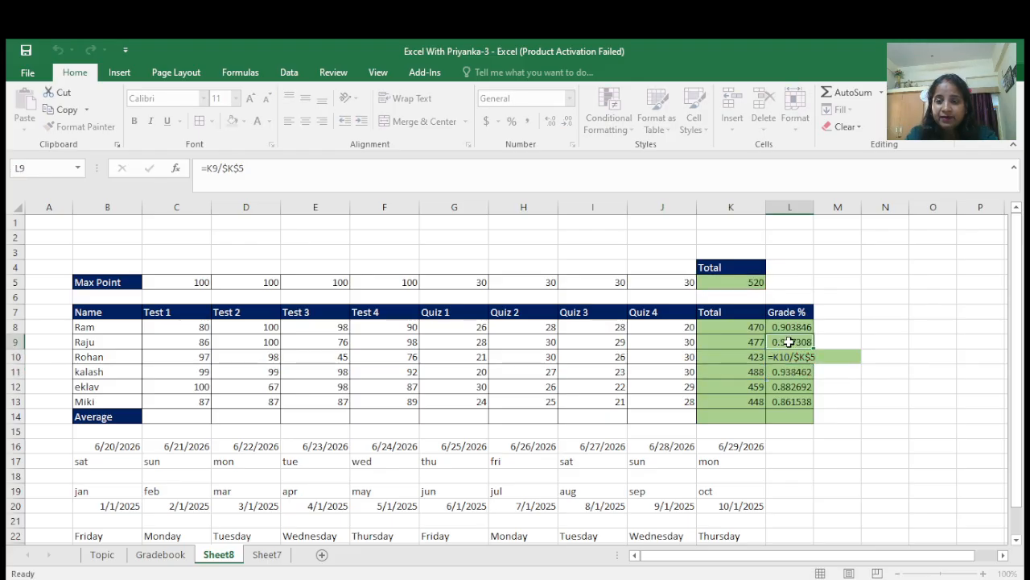
pyautogui.click(790, 342)
pyautogui.doubleClick(793, 342)
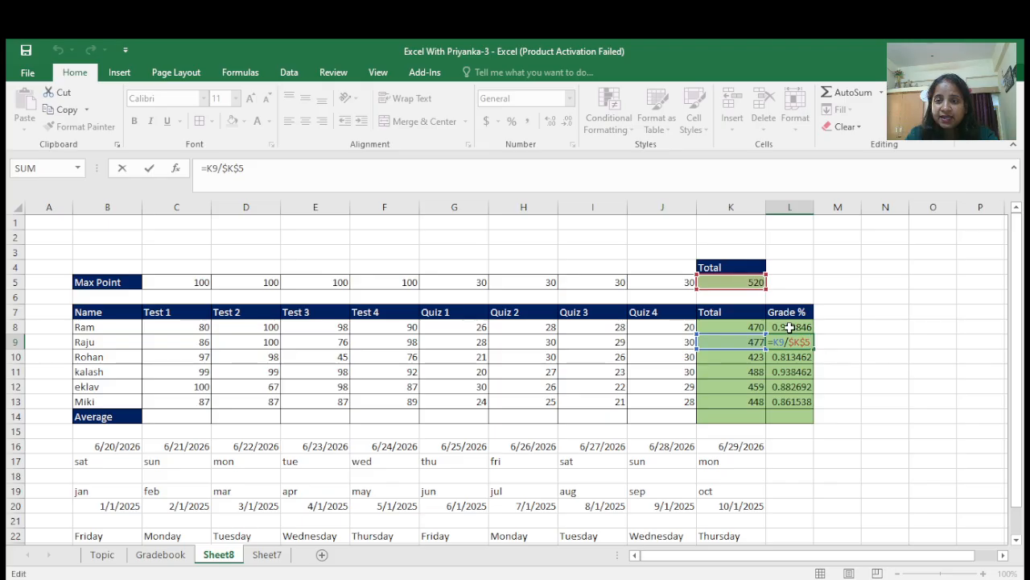
# Compare the Grade % formulas in L11 and L12 with the original in L8, checking its relative and absolute references.
pyautogui.click(797, 370)
pyautogui.click(794, 382)
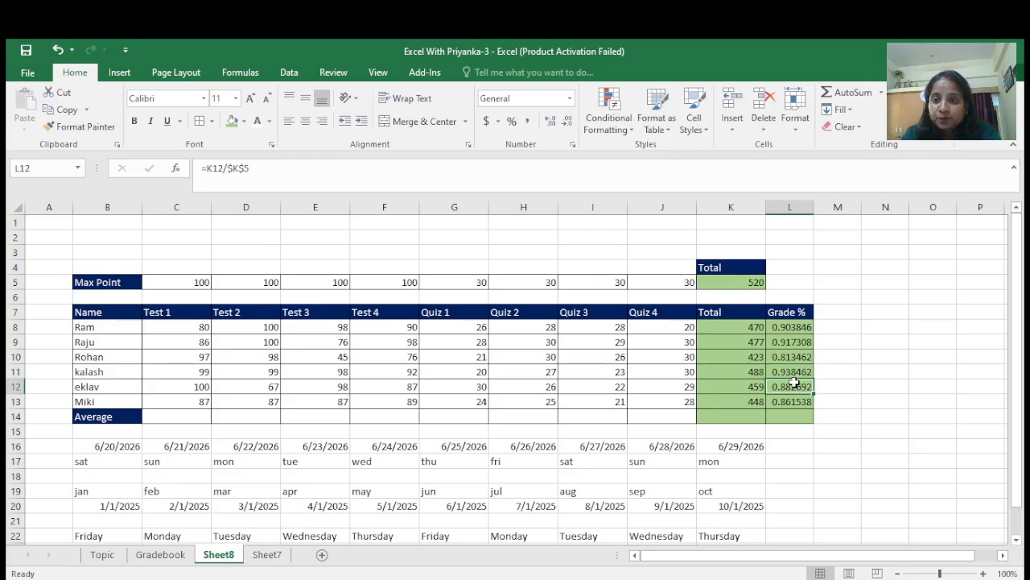
pyautogui.click(794, 325)
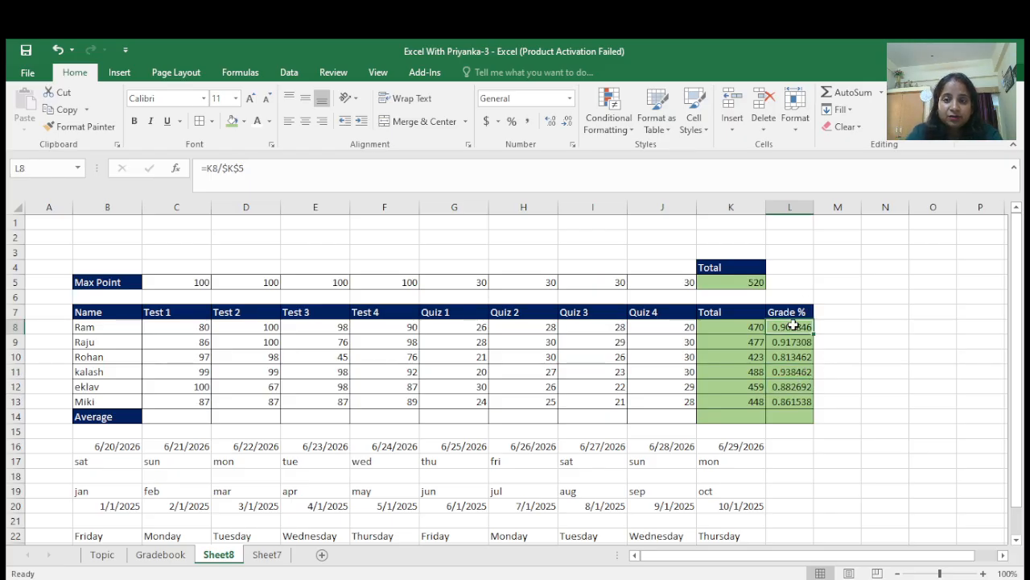
pyautogui.doubleClick(793, 325)
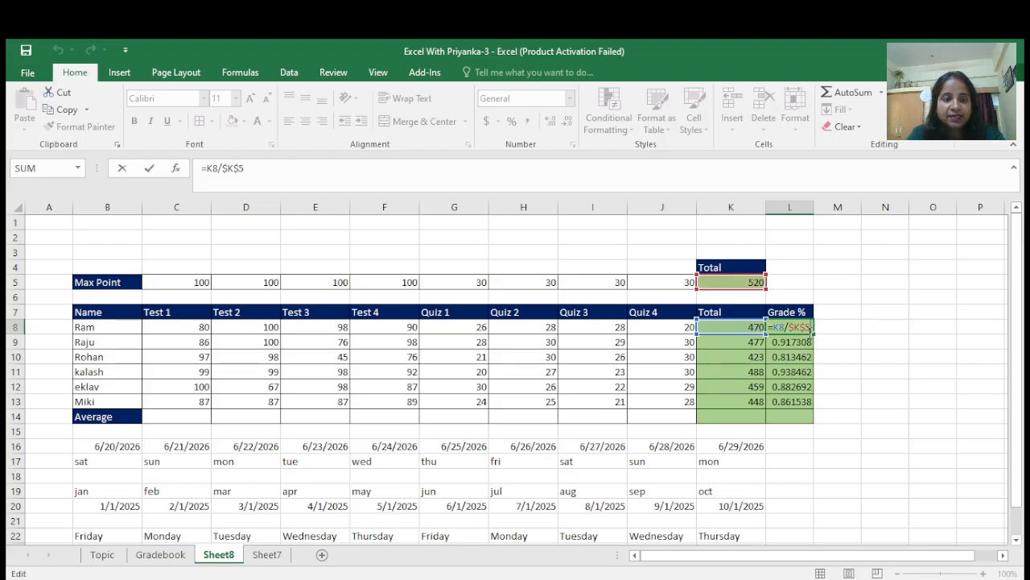
pyautogui.click(836, 412)
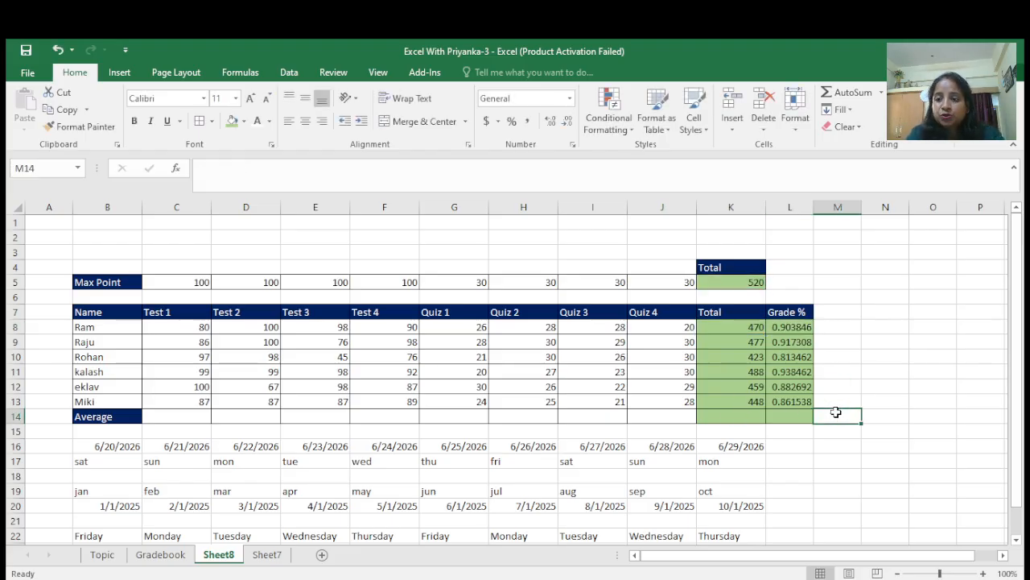